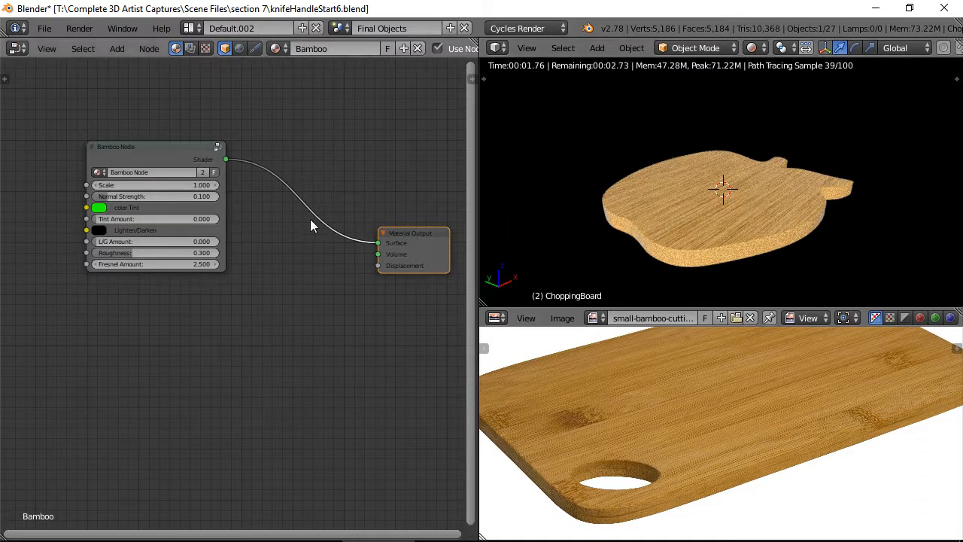
Step: Cut the link between the Bamboo Node and Material Output, moving the group lower and the output higher to free up space
scroll(202, 251, "up", 2)
left_click_drag(179, 148, 188, 325)
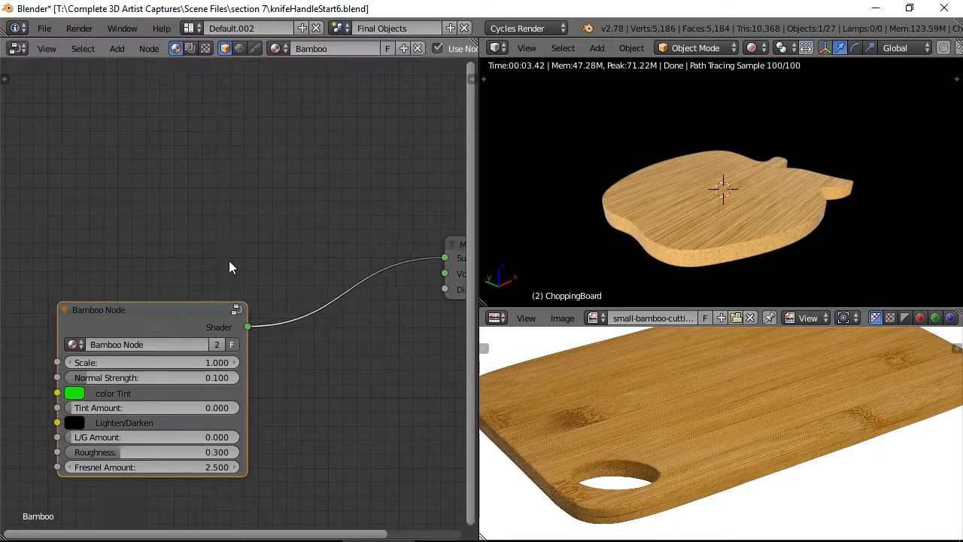
scroll(231, 263, "down", 2)
right_click_drag(301, 218, 353, 304, "ctrl")
left_click_drag(391, 258, 400, 176)
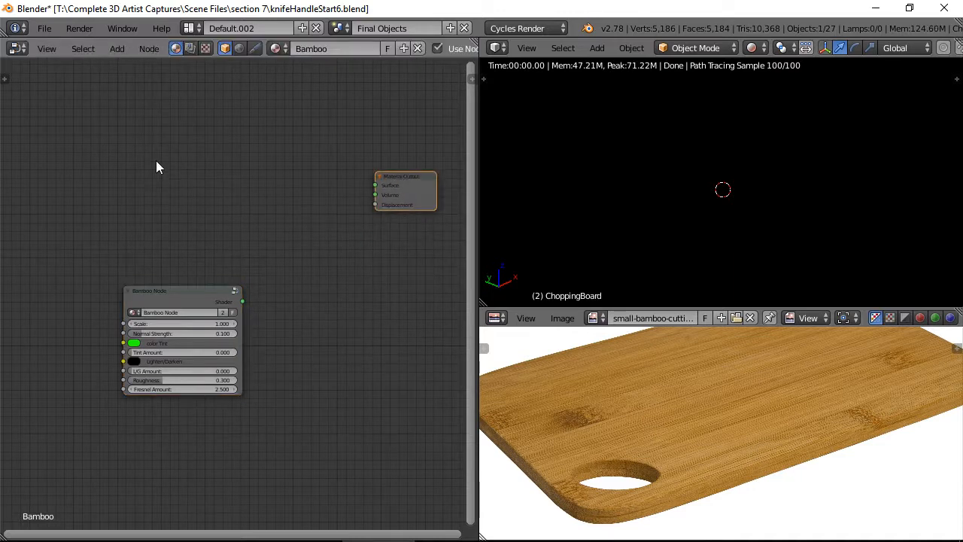
Step: Add a Checker Texture node above the Bamboo Node and preview its colour on the chopping board through a Viewer node
key("shift+a")
mouse_move(143, 118)
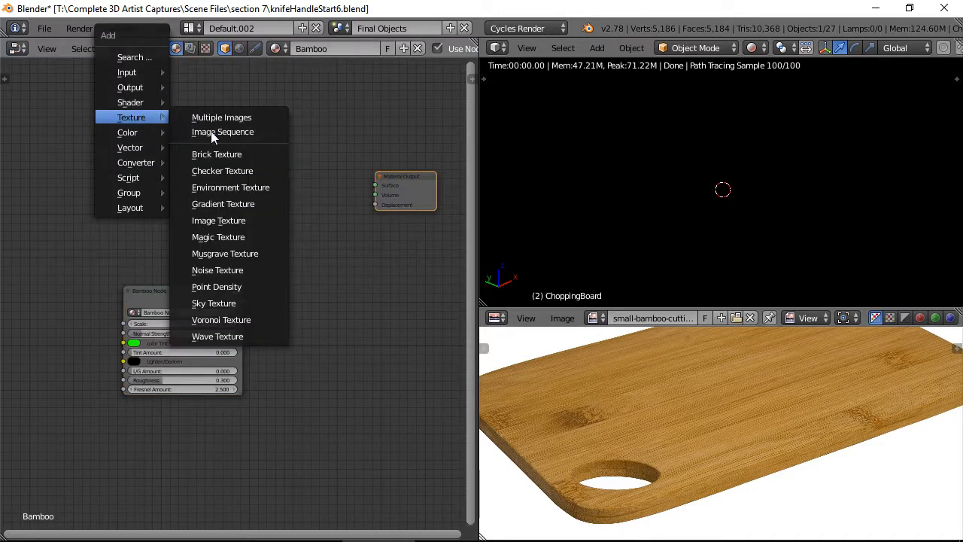
left_click(216, 166)
left_click(162, 137)
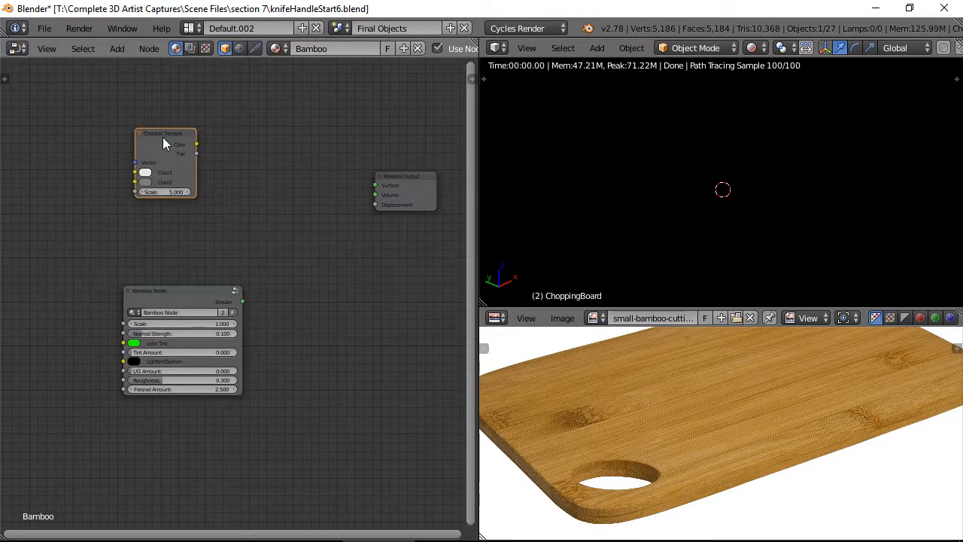
left_click(163, 137, "ctrl+shift")
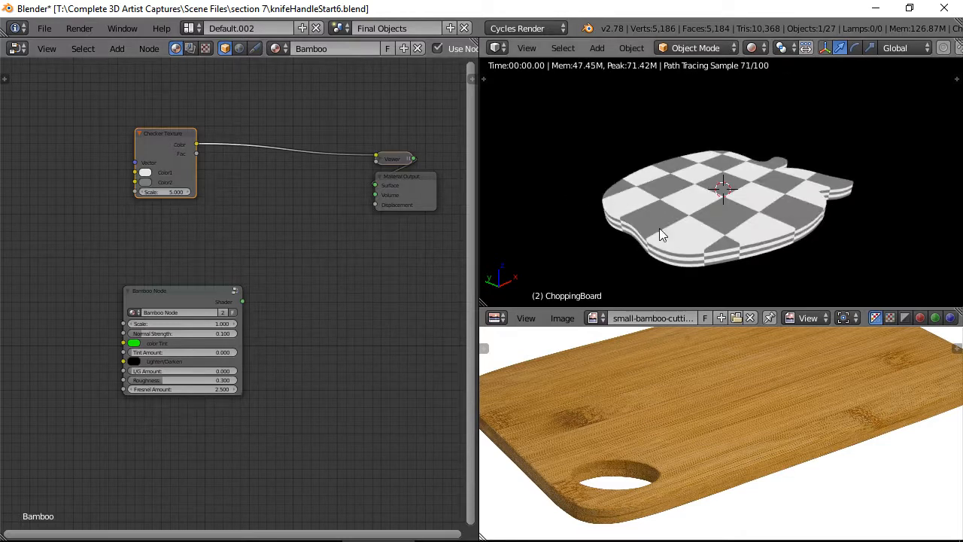
middle_click_drag(660, 228, 660, 209)
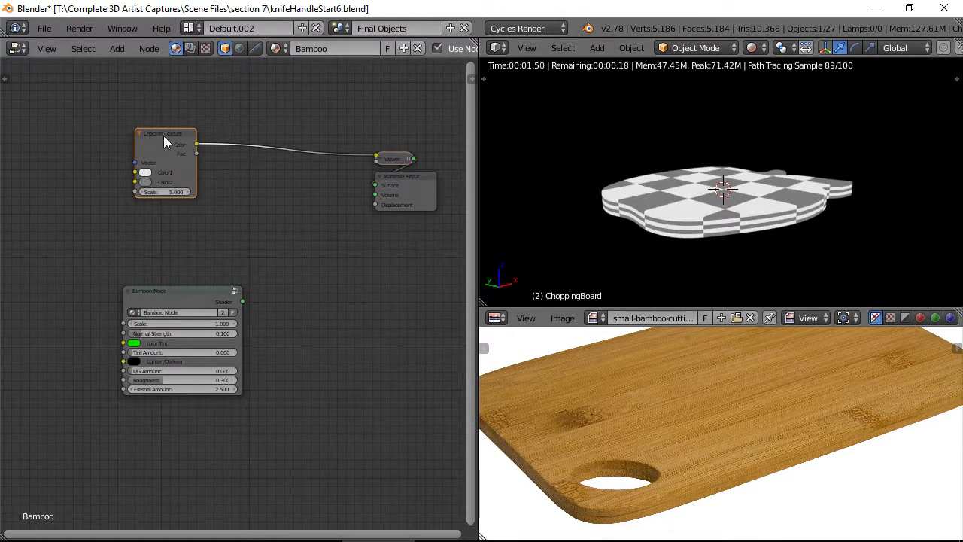
Step: Add linked Texture Coordinate and Mapping nodes to the Checker Texture's vector input, using Generated coordinates
key("ctrl+t")
middle_click_drag(166, 156, 283, 174)
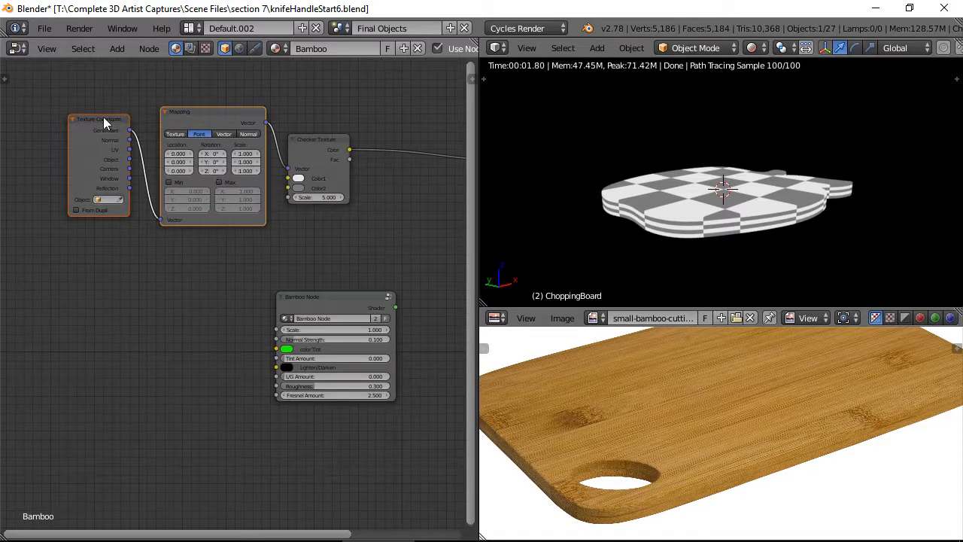
scroll(767, 220, "up", 4)
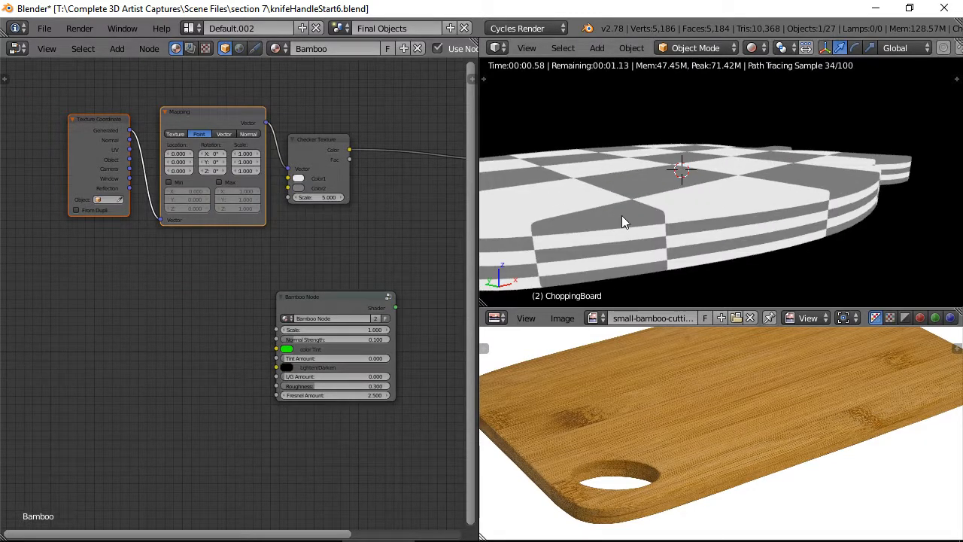
middle_click_drag(622, 215, 679, 216)
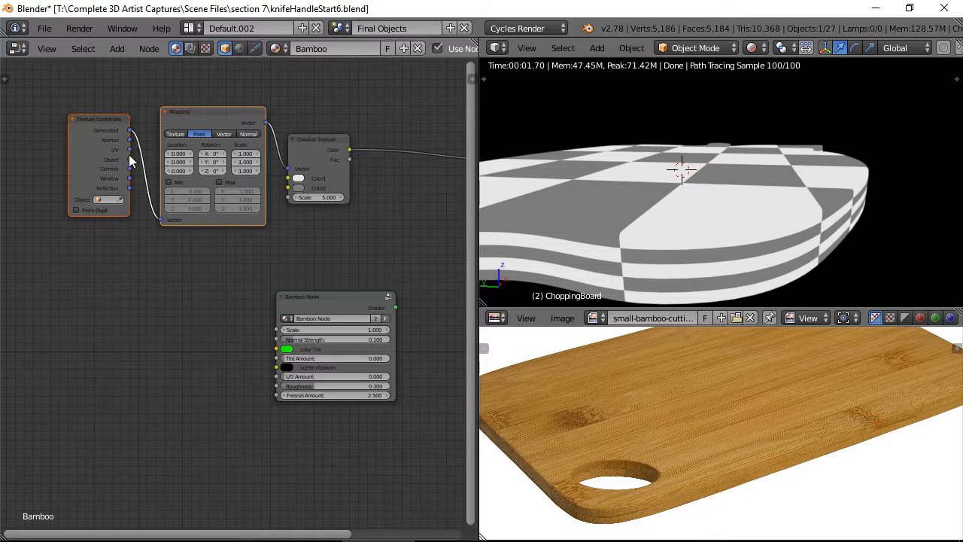
Step: Try Object coordinates as the Mapping node's vector input and reconnect the Generated output
left_click_drag(130, 160, 162, 220)
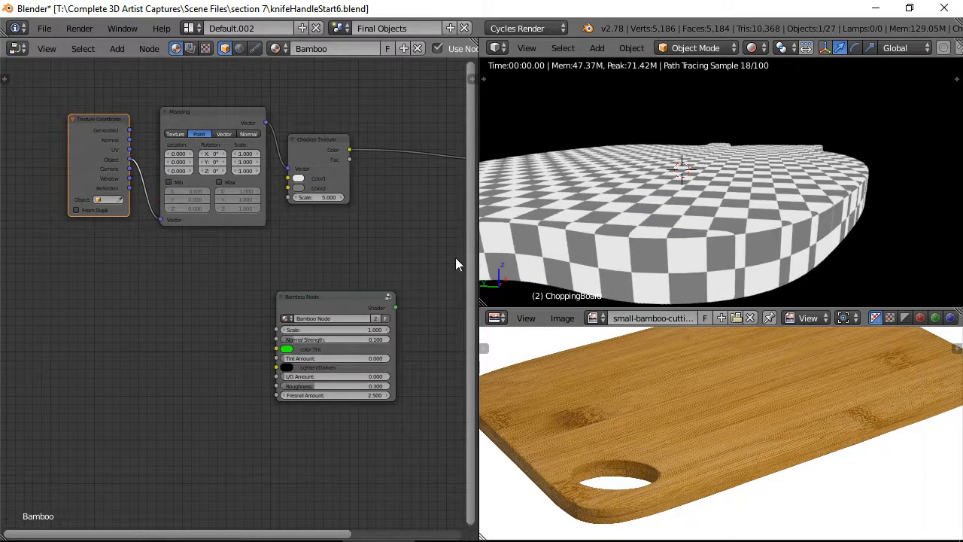
scroll(650, 231, "up", 2)
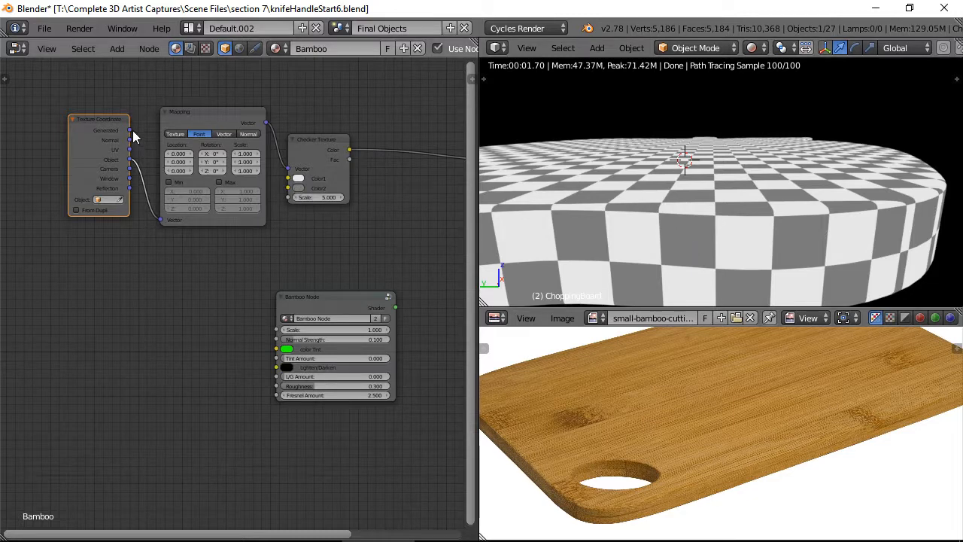
left_click_drag(133, 130, 161, 219)
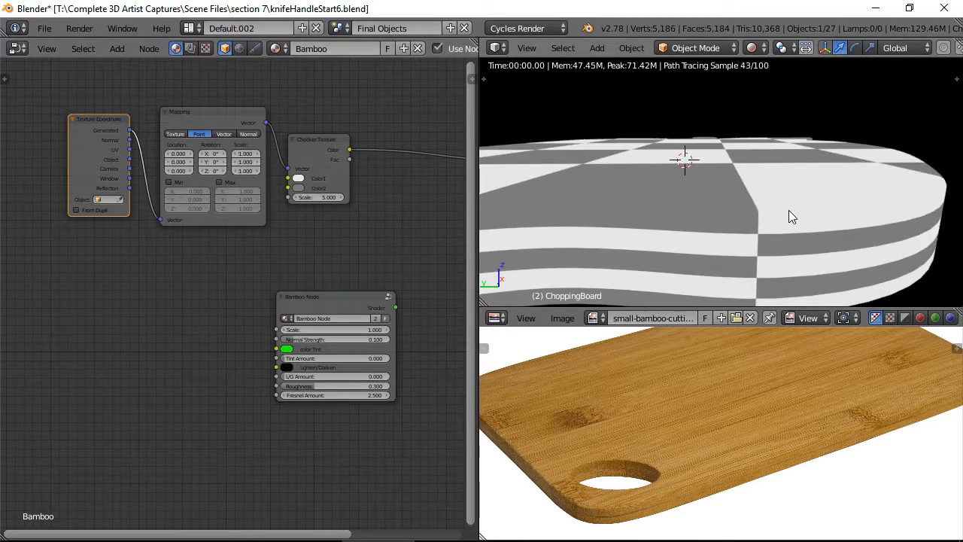
mouse_move(789, 212)
middle_mouse_down()
mouse_move(726, 236)
mouse_move(667, 227)
middle_mouse_up()
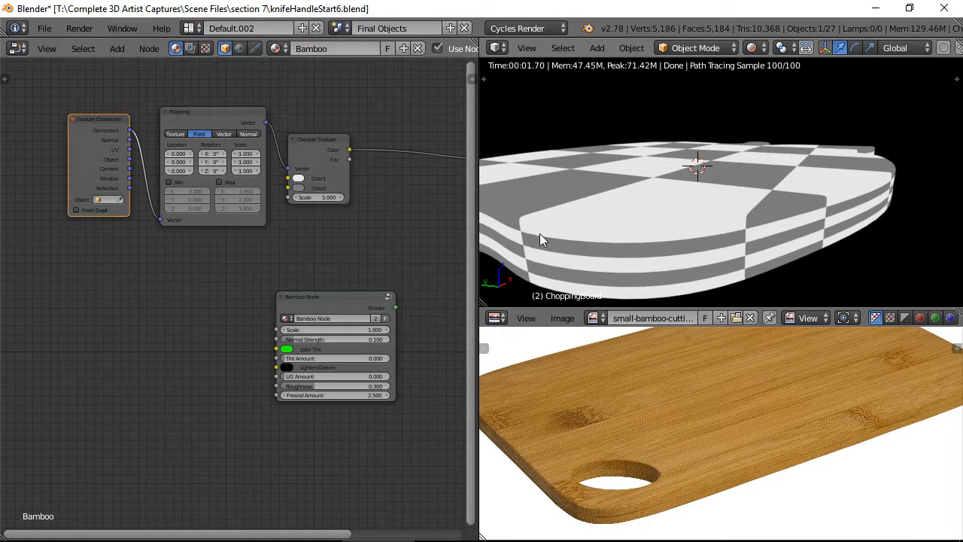
Step: Set the Checker Texture's scale to 4 and check the pattern on the board's top and sides
scroll(187, 166, "up", 4)
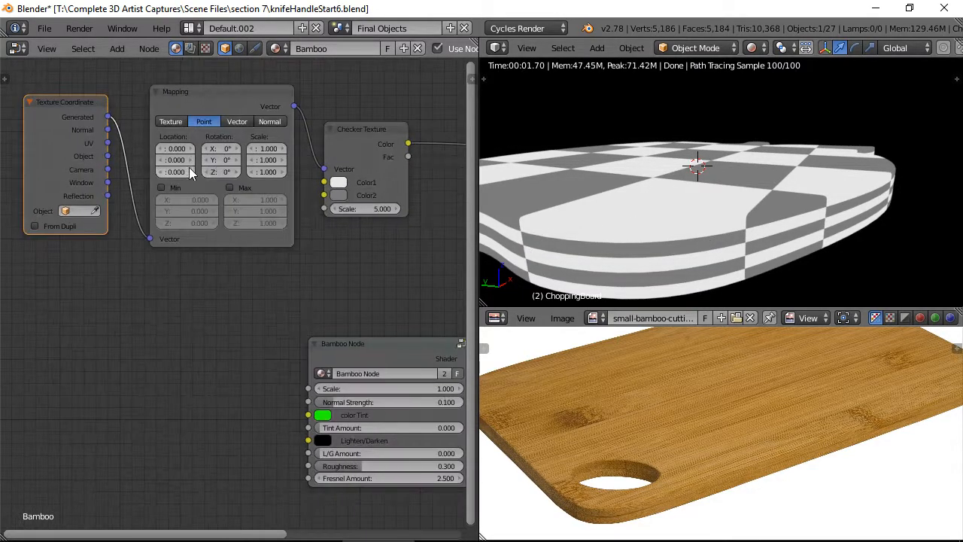
scroll(298, 202, "up", 1)
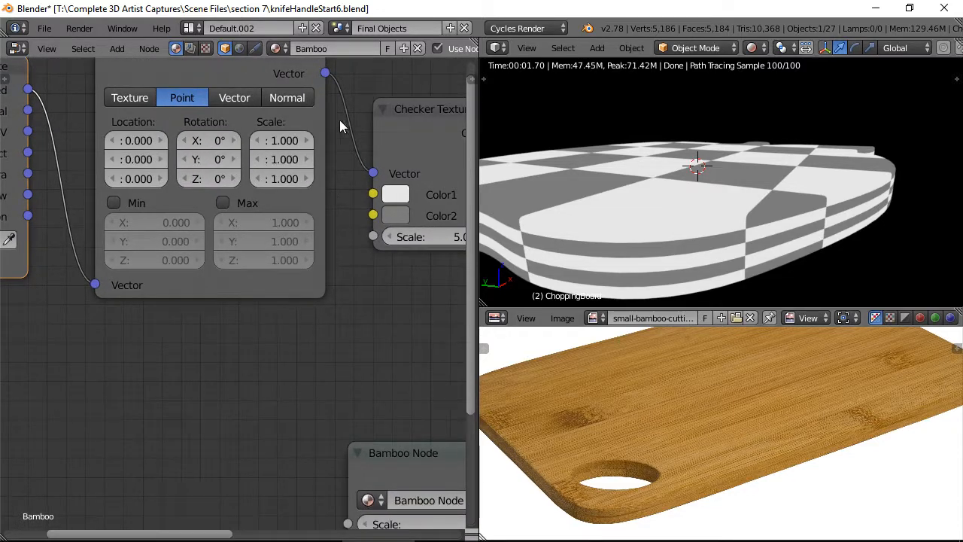
middle_click_drag(395, 188, 266, 188)
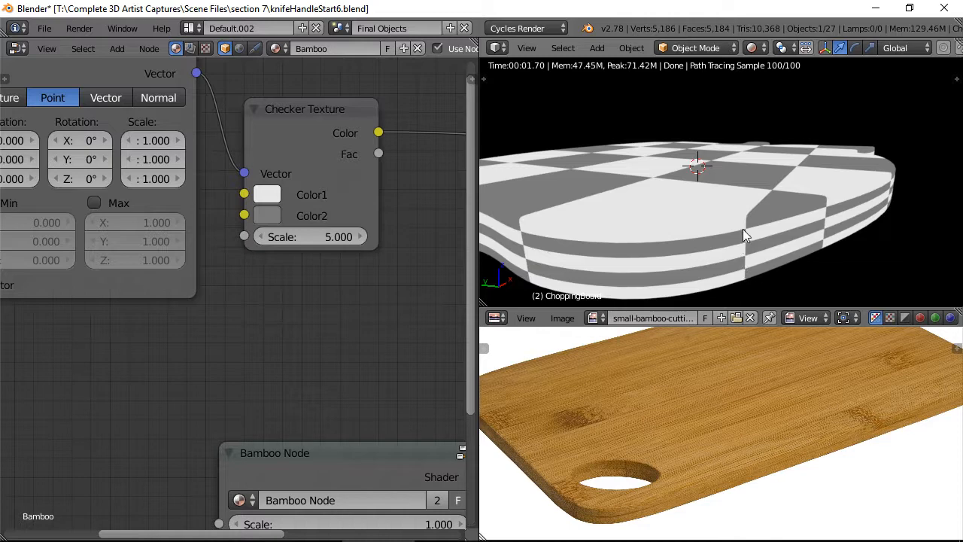
middle_click_drag(731, 233, 570, 181)
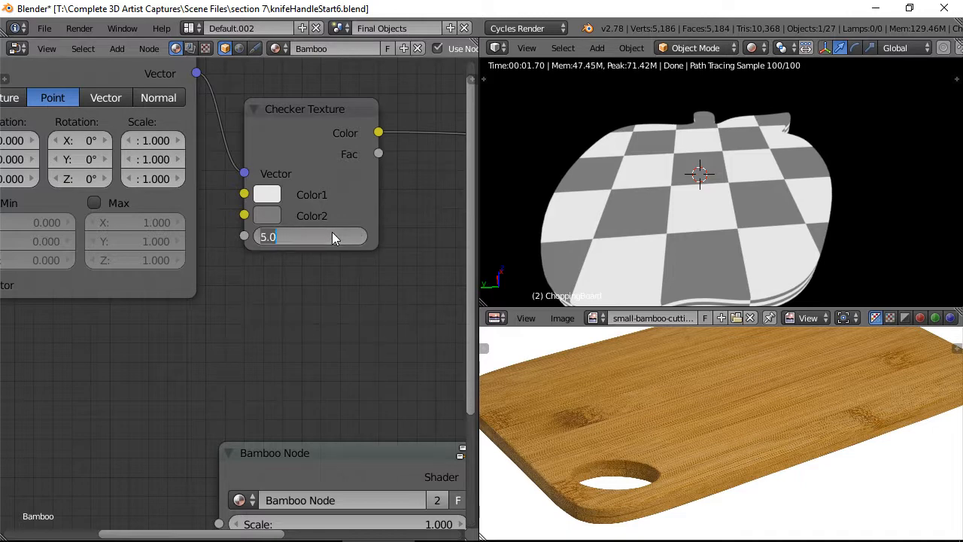
type("4")
key("Return")
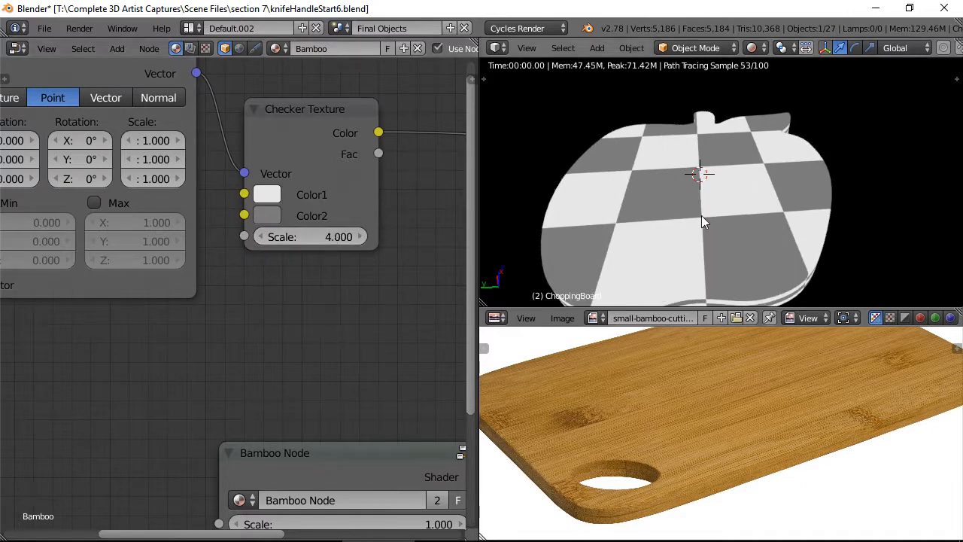
middle_click_drag(701, 216, 650, 212)
scroll(650, 212, "up", 2)
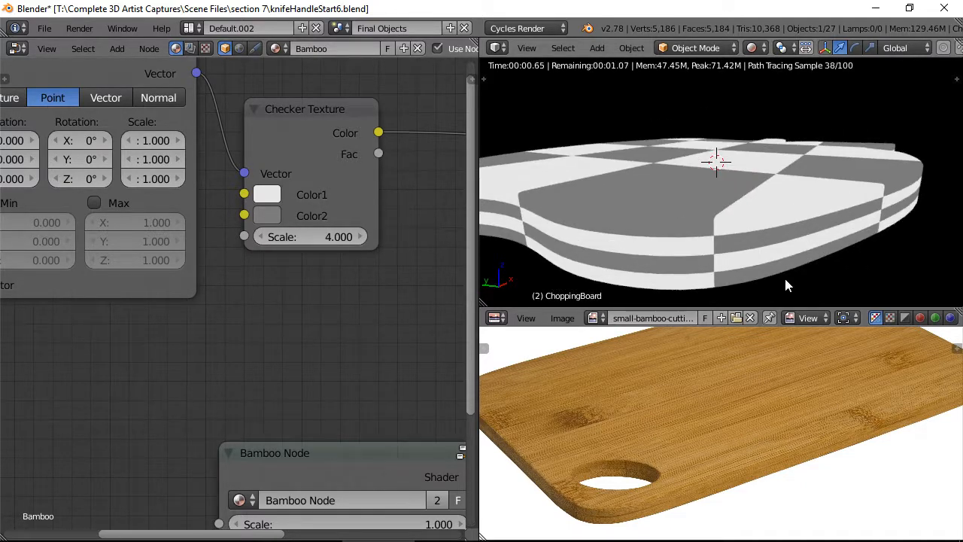
middle_click_drag(660, 207, 691, 244)
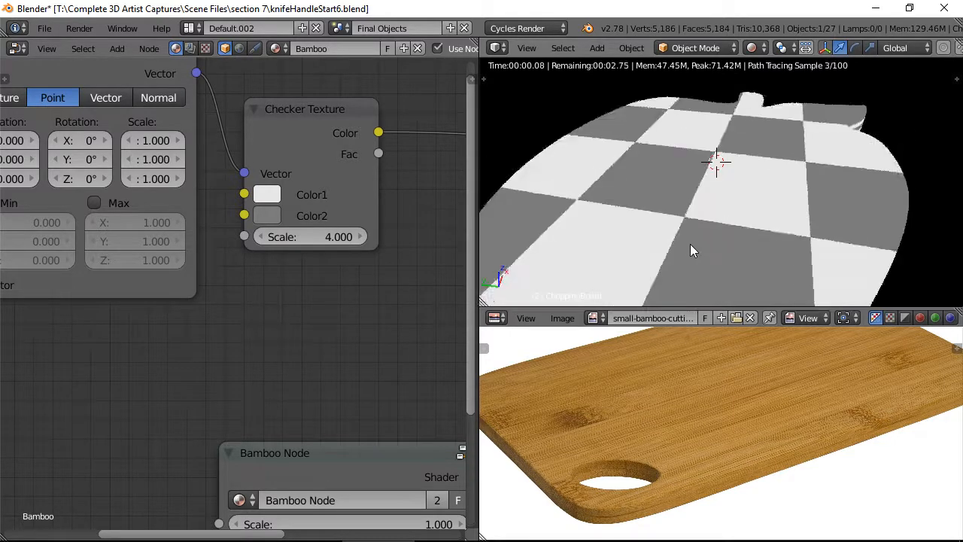
scroll(724, 185, "down", 3)
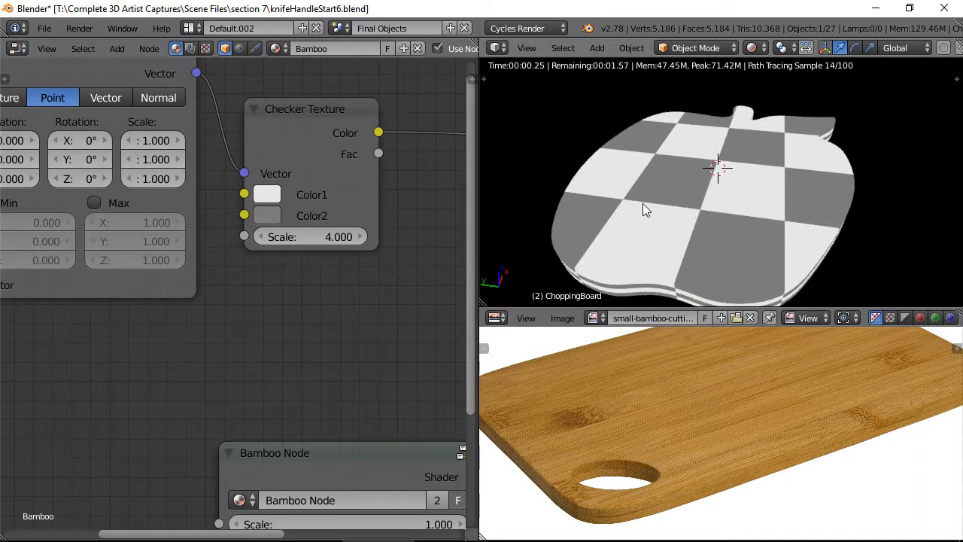
Step: Try an X scale of -7.6 in the Mapping node and reset it to 1
left_click_drag(224, 140, 170, 140)
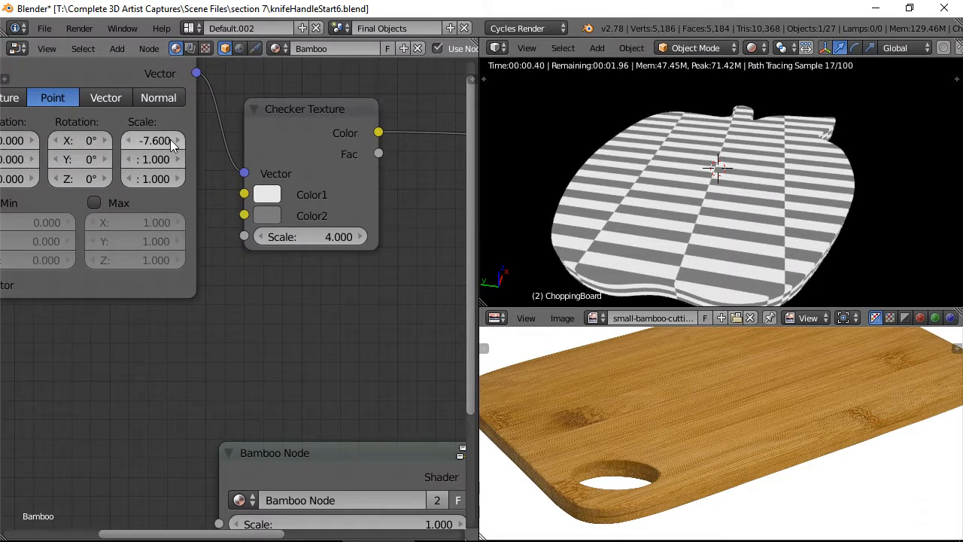
left_click(157, 139)
type("1")
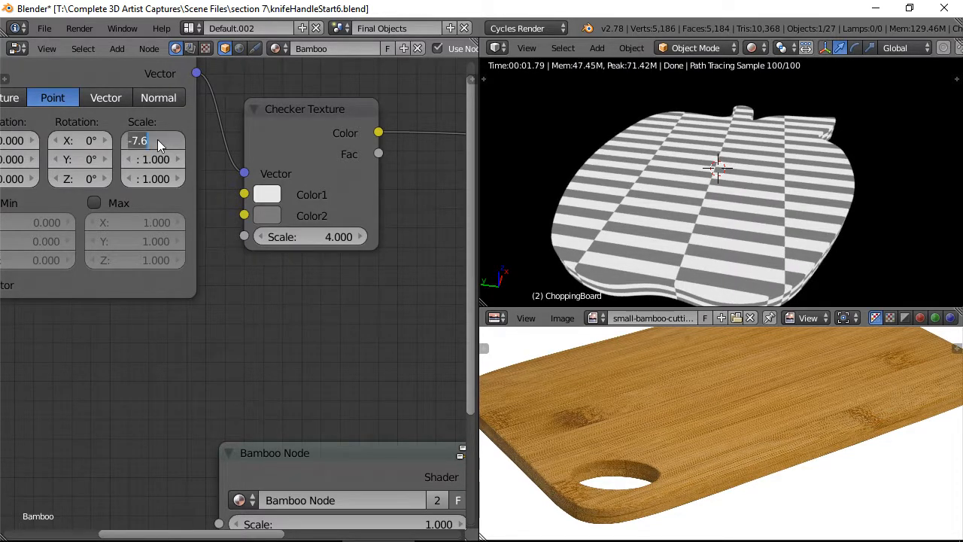
key("Return")
Step: Reduce the Mapping node's X scale to 0.1 to stretch the checks into long strips
left_click(128, 140)
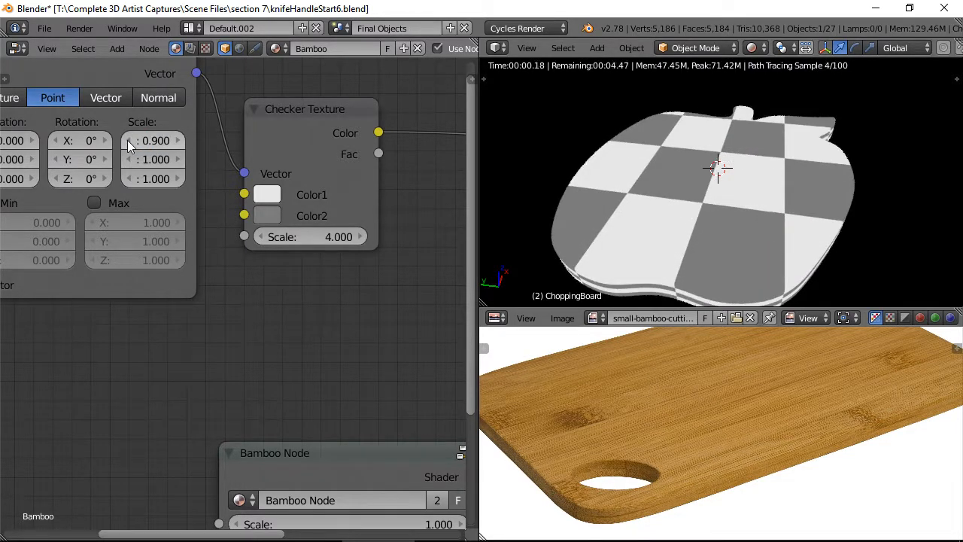
left_click(128, 140)
left_click(128, 140)
left_click(127, 140)
left_click(127, 141)
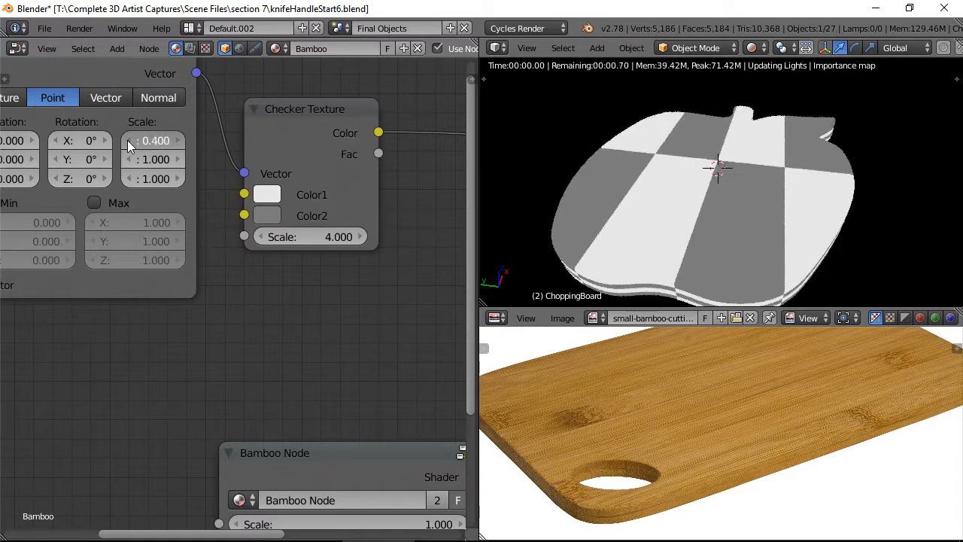
left_click(127, 140)
left_click(127, 140)
left_click(127, 140)
left_click(128, 140)
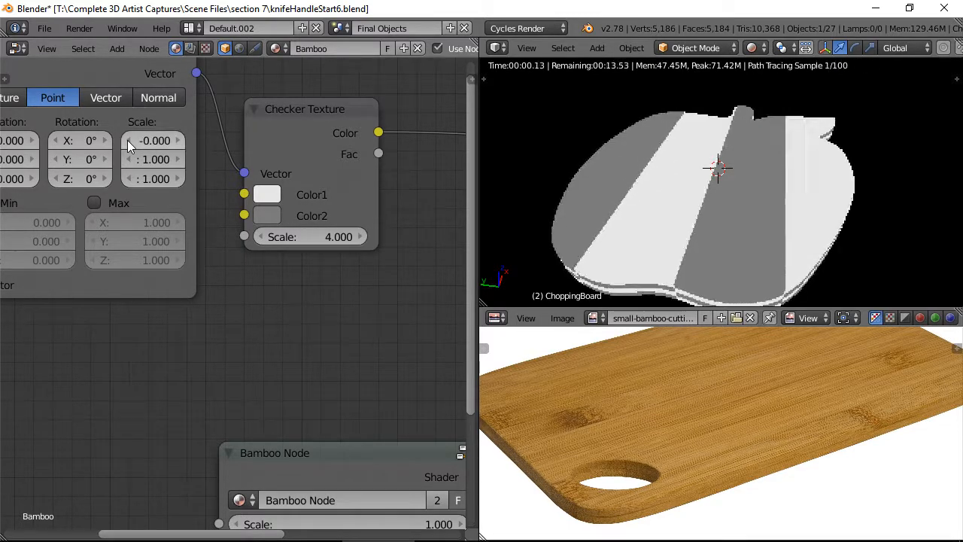
left_click(177, 140)
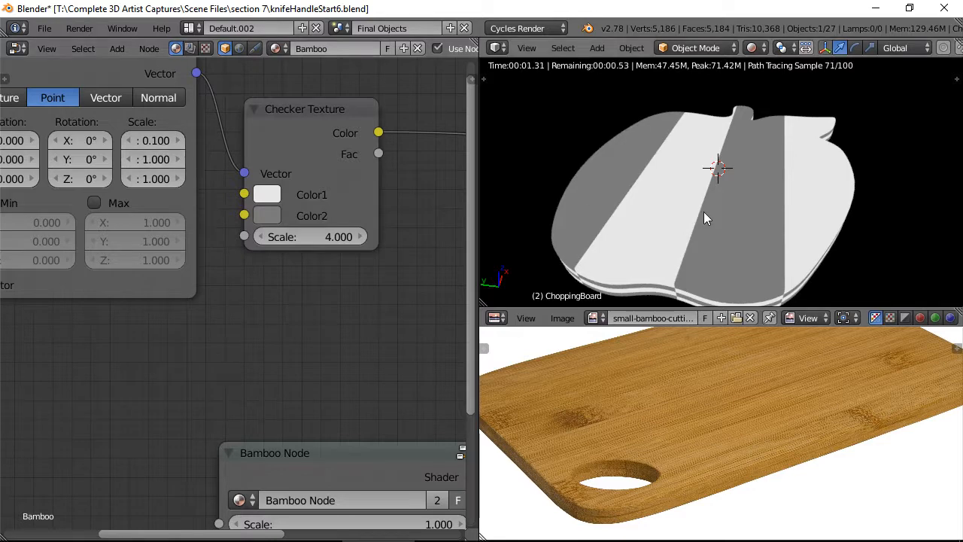
Step: Increase the Mapping node's Y scale to 2 to make the strips narrower
left_click(177, 159)
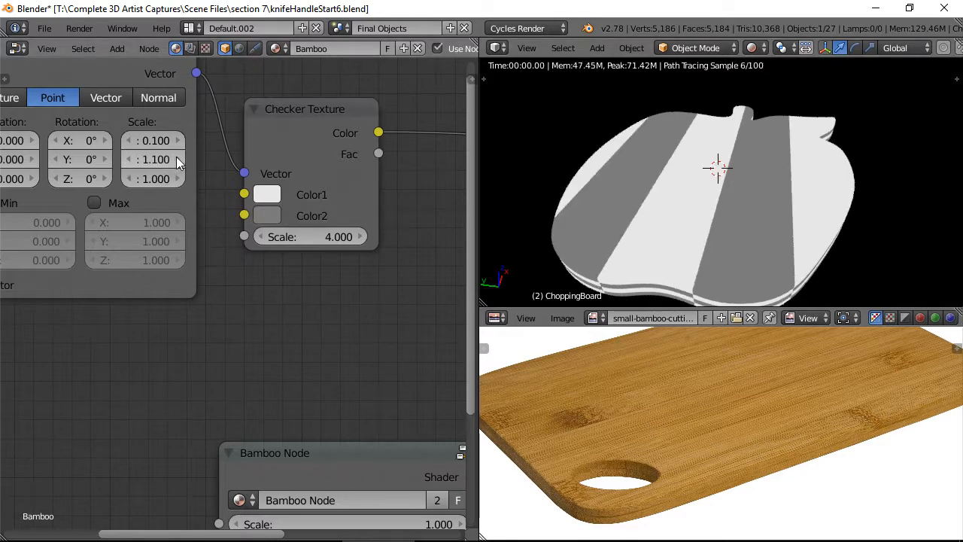
left_click(177, 159)
left_click(177, 159)
left_click(177, 160)
left_click(177, 159)
left_click(177, 159)
left_click(177, 159)
left_click(177, 159)
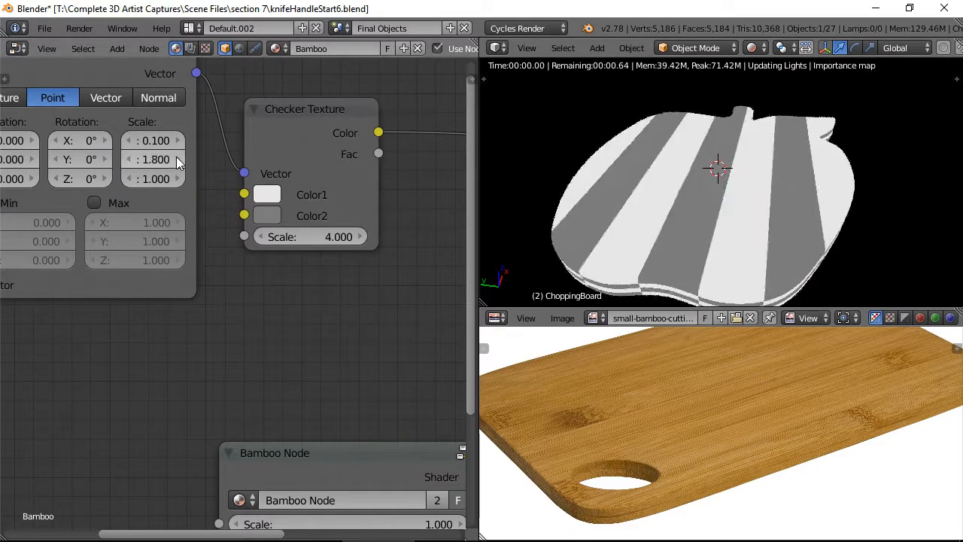
left_click(177, 160)
left_click(177, 160)
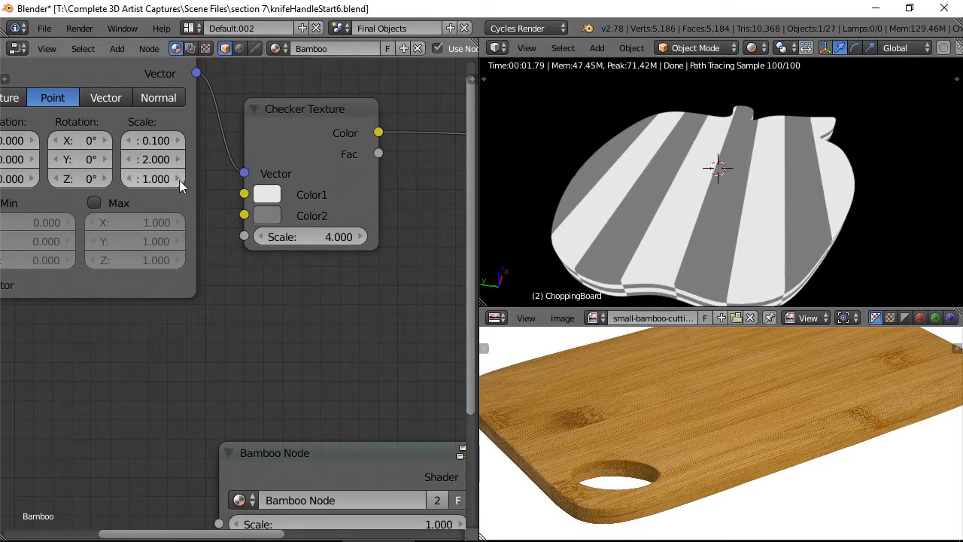
Step: Increase the Mapping node's Z scale to 2 and check the layers along the board's edge
left_click(178, 179)
left_click(177, 179)
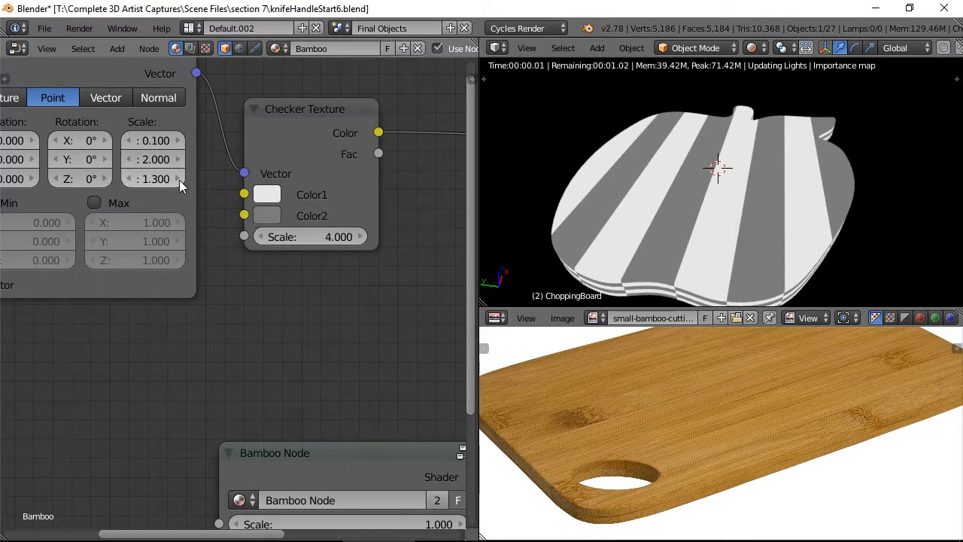
middle_click_drag(583, 205, 568, 219)
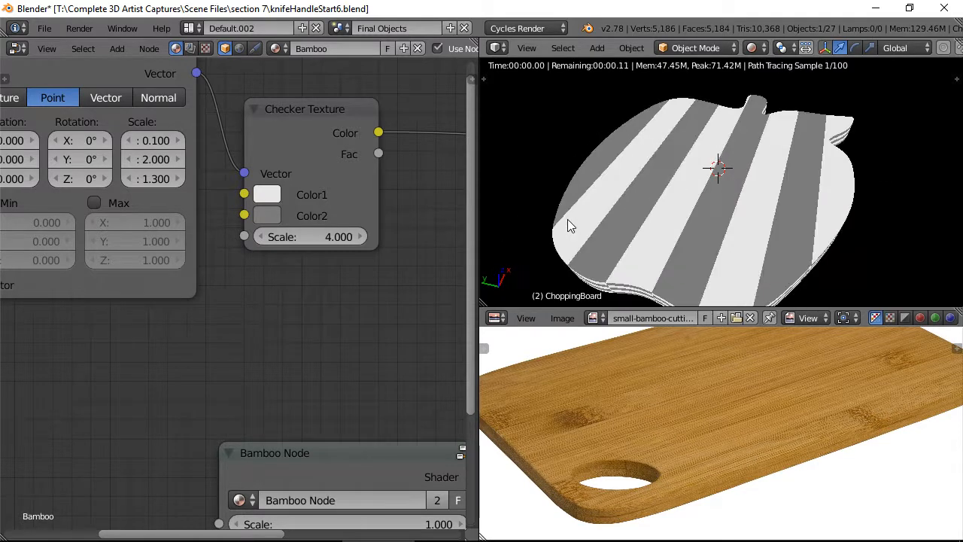
left_click(179, 178)
left_click(179, 179)
left_click(179, 179)
left_click(179, 179)
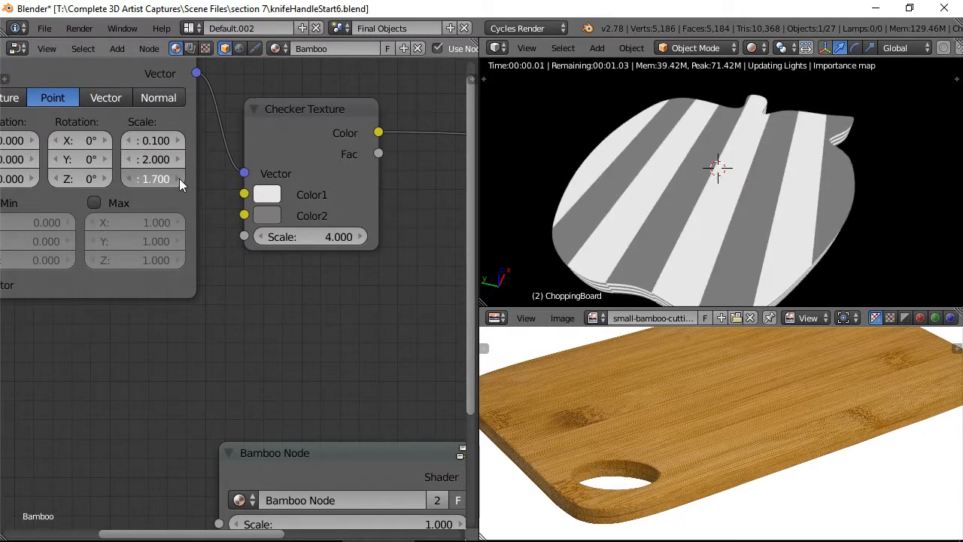
left_click(179, 178)
left_click(179, 178)
left_click(179, 178)
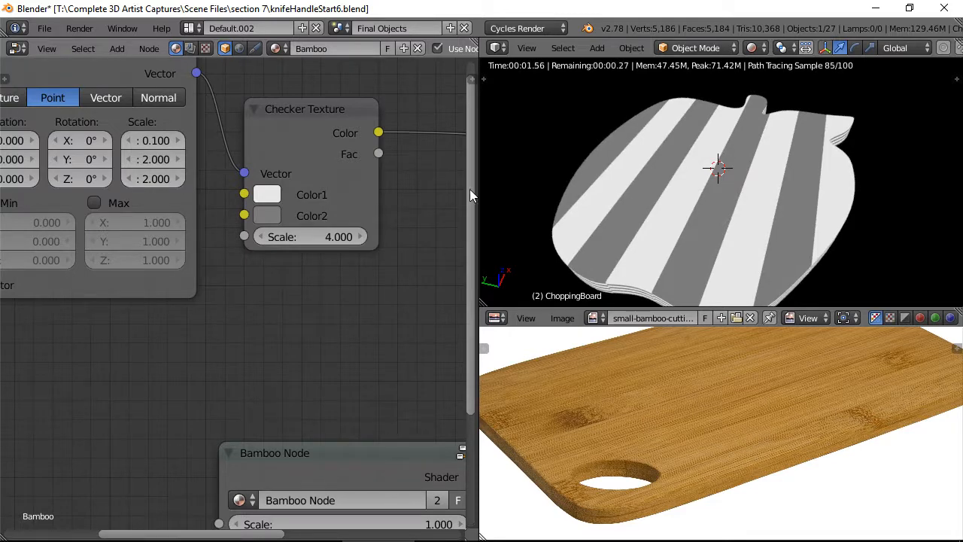
middle_click_drag(817, 210, 681, 203)
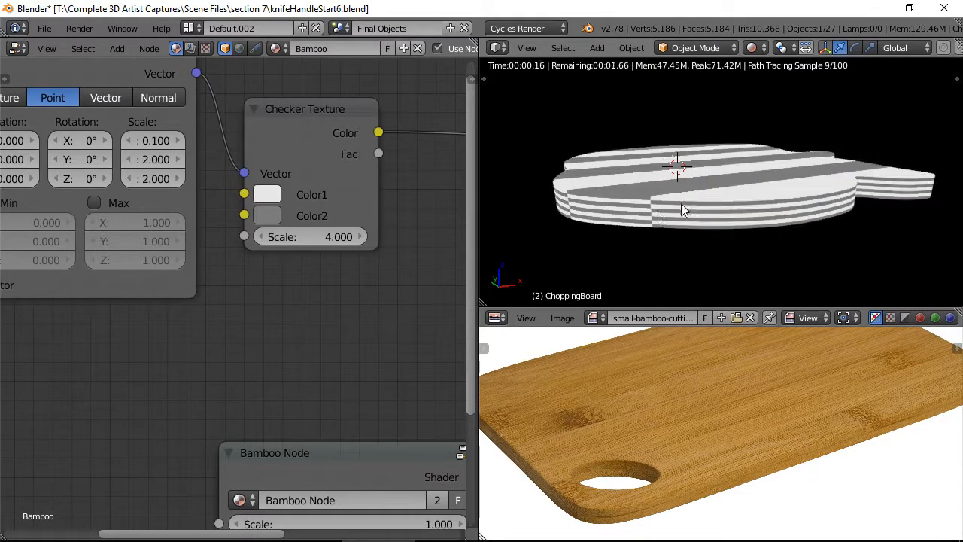
Step: Set the Mapping node's Z scale back to 1 for fewer layers along the board's edge
scroll(647, 213, "up", 4)
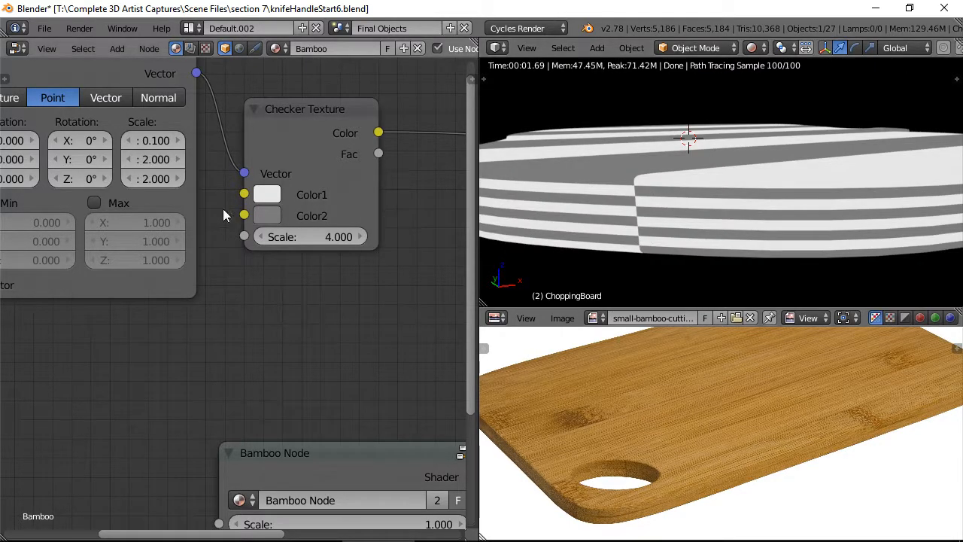
key("BackSpace")
key("BackSpace")
key("BackSpace")
type("1")
key("Return")
middle_click_drag(635, 181, 707, 209)
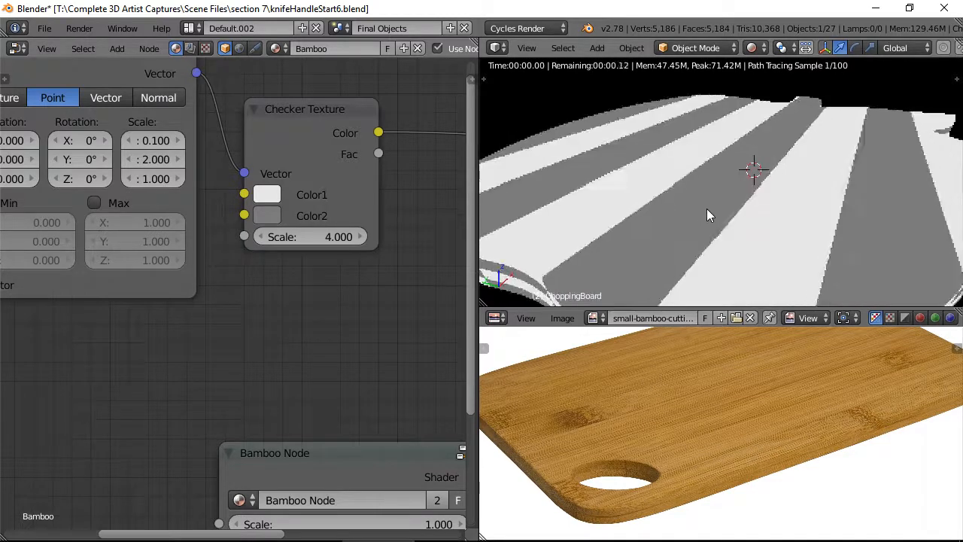
Step: Raise the Mapping node's Y scale to 3 to make the checker strips narrower
scroll(707, 208, "down", 5)
left_click(180, 160)
left_click(179, 159)
left_click(179, 160)
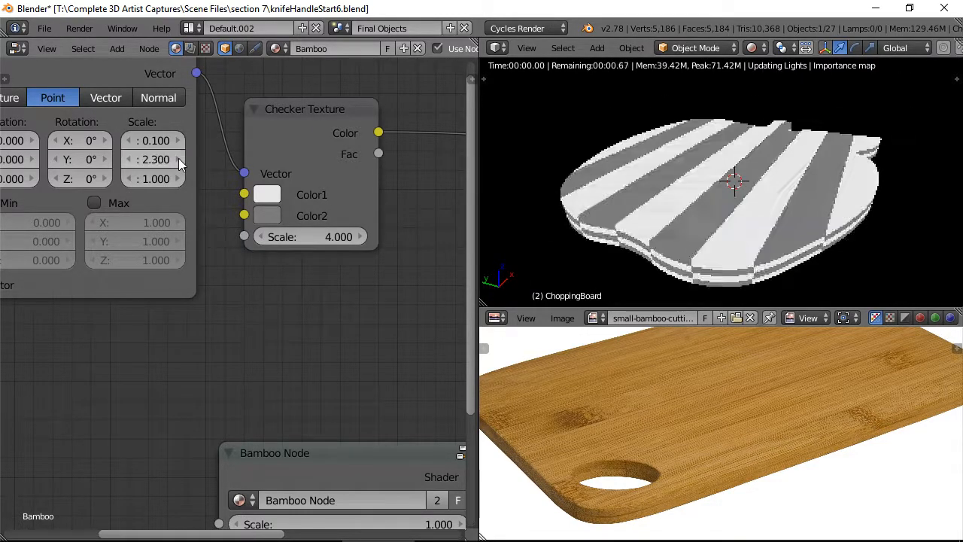
left_click(179, 160)
left_click(179, 160)
left_click(178, 160)
left_click(178, 159)
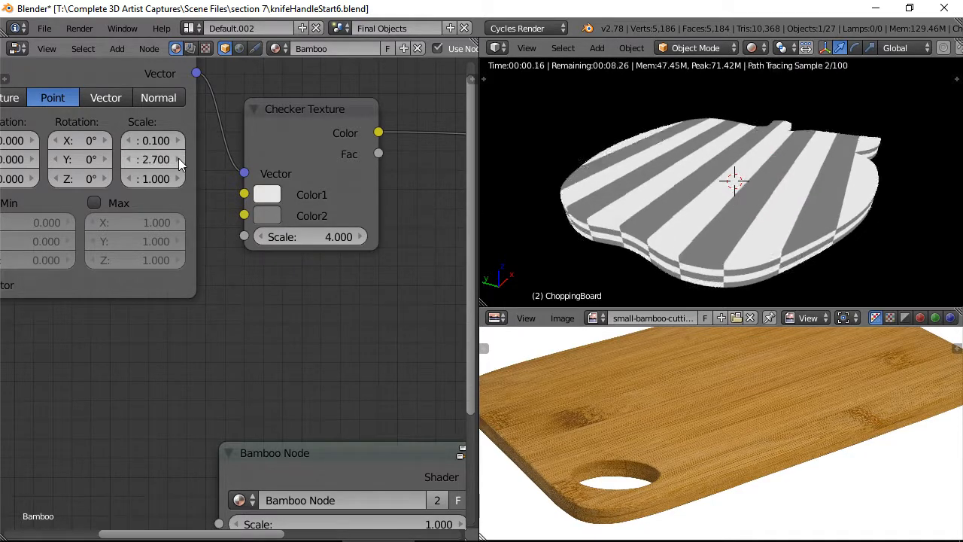
left_click(178, 159)
left_click(178, 159)
left_click(178, 158)
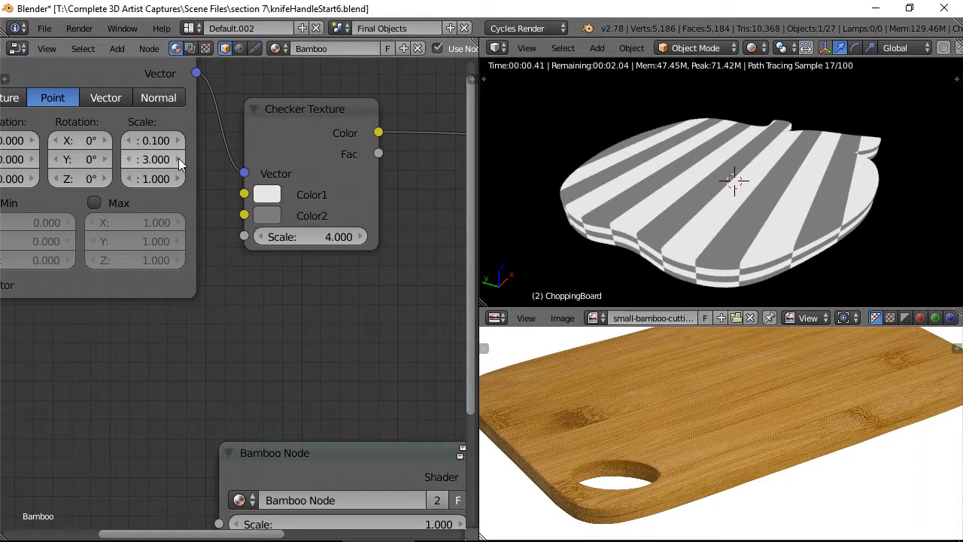
Step: Lower the Mapping node's Y scale to 2.3 to widen the checker strips
left_click(129, 158)
left_click(129, 158)
left_click(128, 159)
left_click(129, 159)
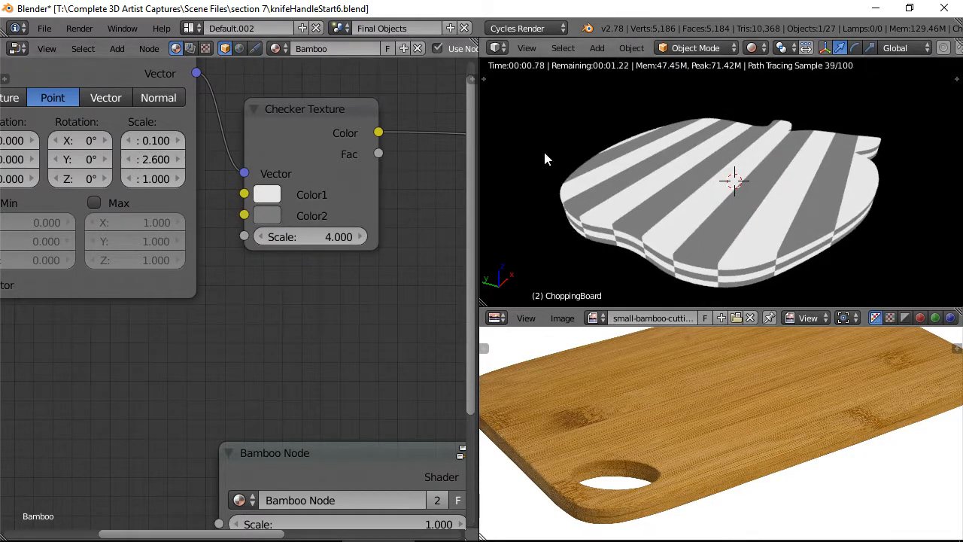
scroll(771, 146, "up", 8)
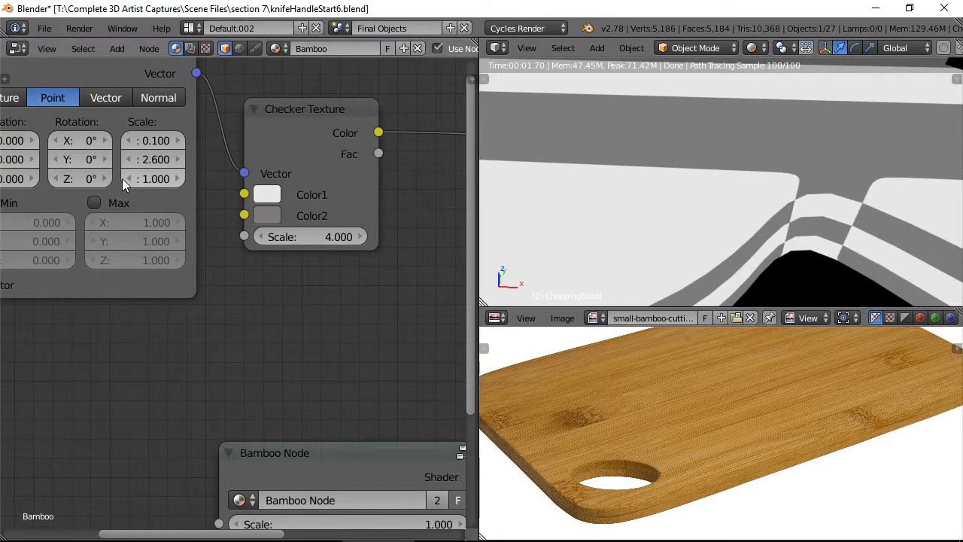
left_click(131, 158)
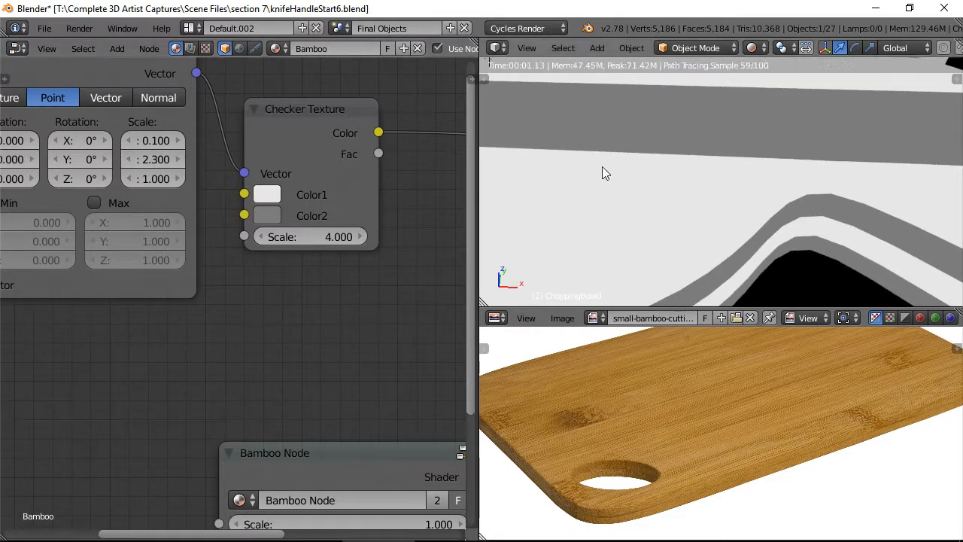
Step: Shift the checker strips across the board by setting the Mapping node's Y location to -0.2
scroll(603, 169, "down", 4)
middle_click_drag(703, 204, 772, 193)
middle_click_drag(694, 152, 724, 279, "shift")
middle_click_drag(706, 178, 676, 209)
scroll(663, 189, "up", 5)
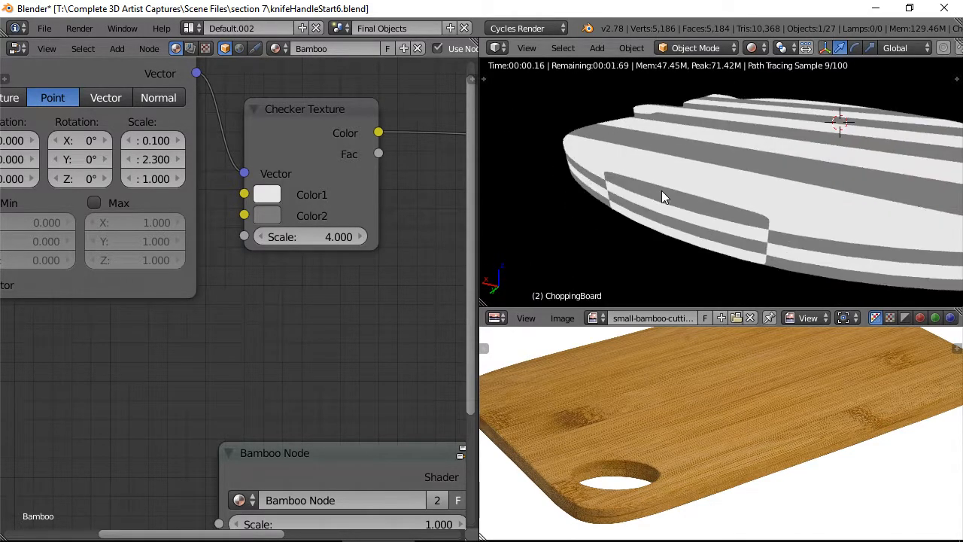
scroll(140, 183, "left", 1, "ctrl")
middle_click_drag(140, 179, 160, 185)
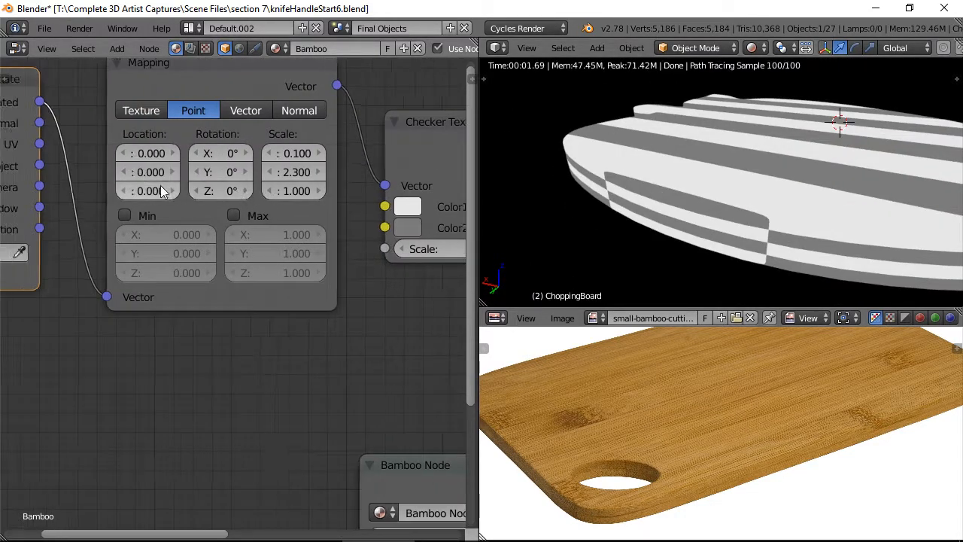
left_click(124, 173)
left_click(123, 173)
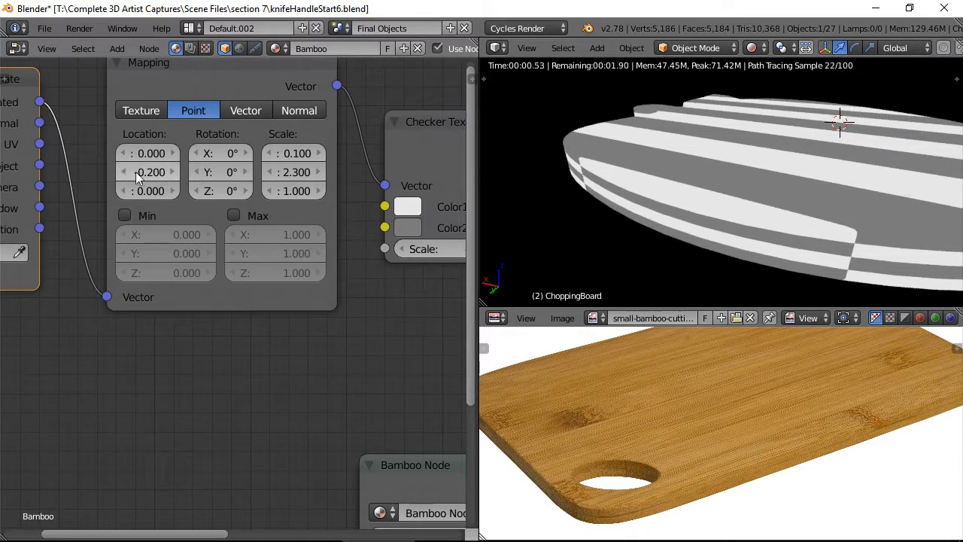
Step: Increase the Mapping node's Y scale to 3.3 to fit more strips across the board
middle_click_drag(813, 171, 767, 202)
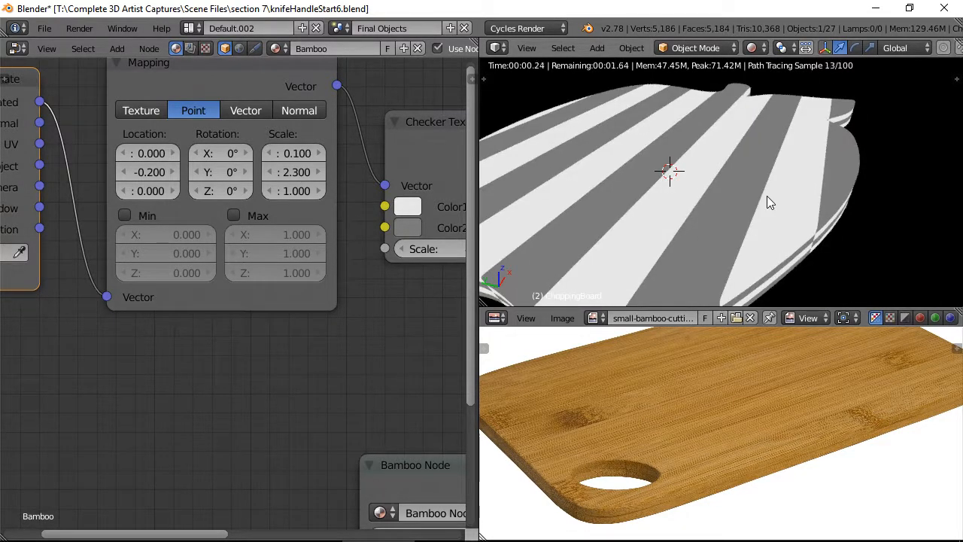
left_click(320, 173)
left_click(319, 172)
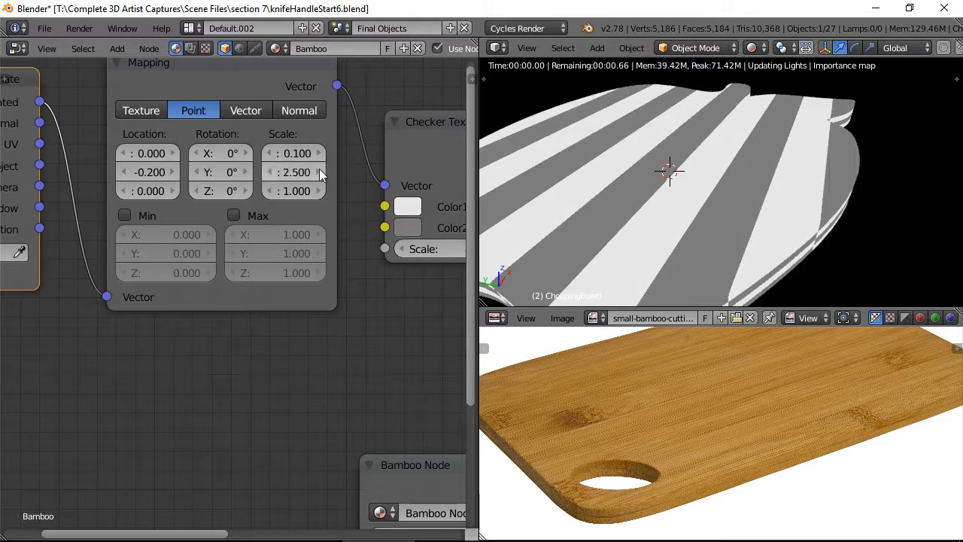
left_click(319, 172)
left_click(319, 172)
left_click(319, 172)
left_click(319, 173)
left_click(319, 173)
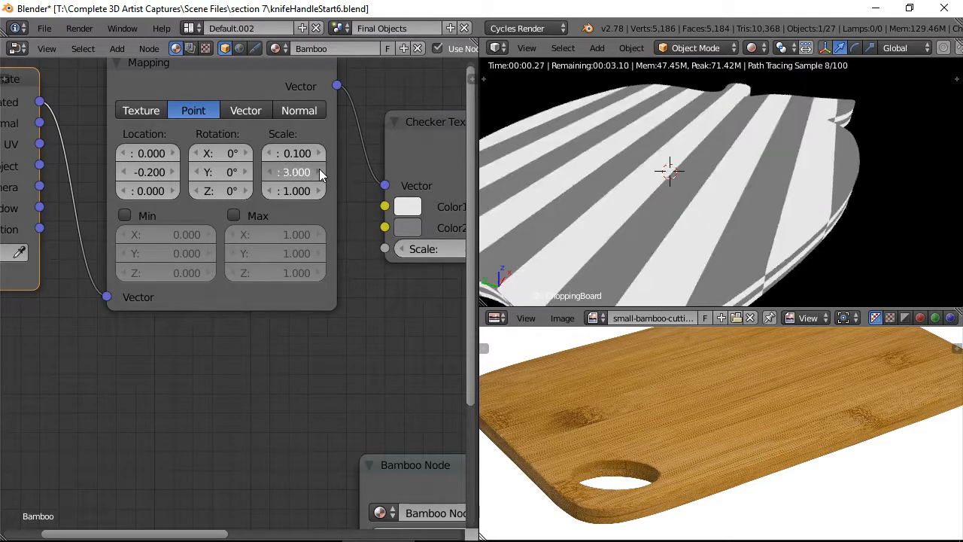
left_click(319, 172)
left_click(319, 172)
left_click(320, 172)
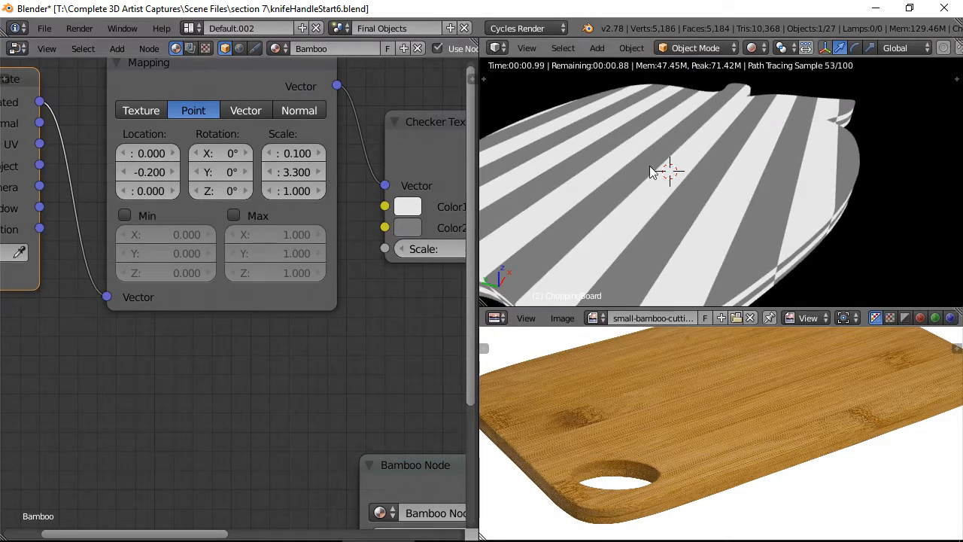
Step: Check the strips along the board's edge and reduce the Mapping node's Y scale to 2.9
middle_click_drag(772, 183, 595, 150)
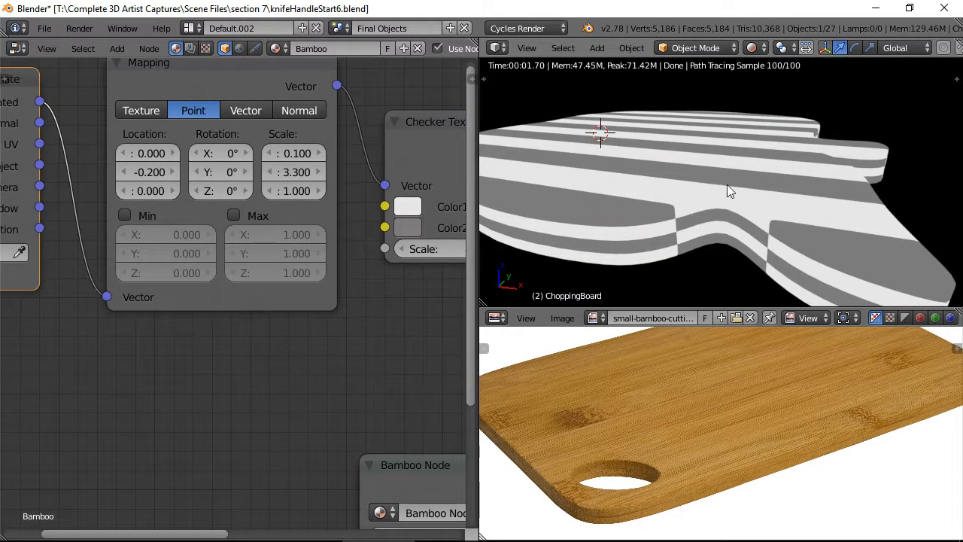
middle_click_drag(727, 185, 715, 234)
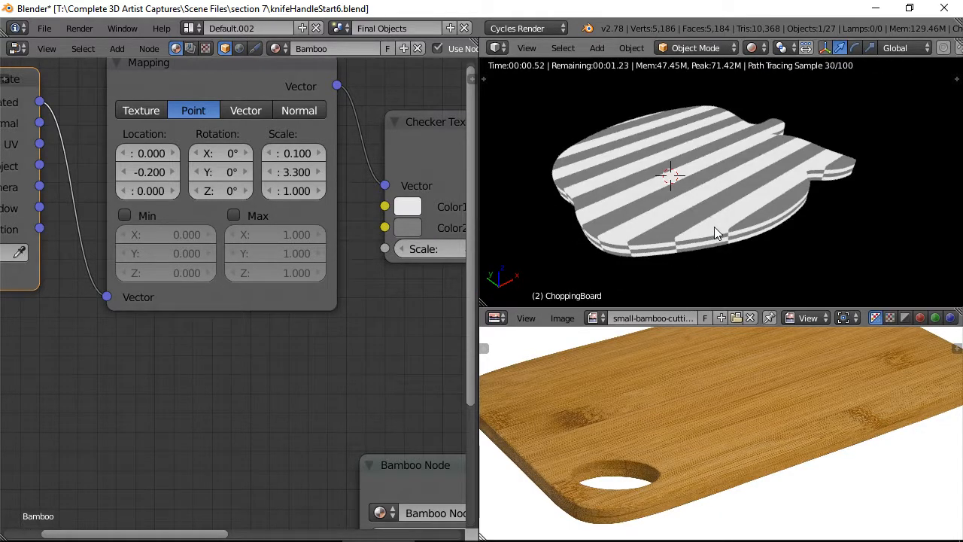
left_click(267, 171)
left_click(267, 172)
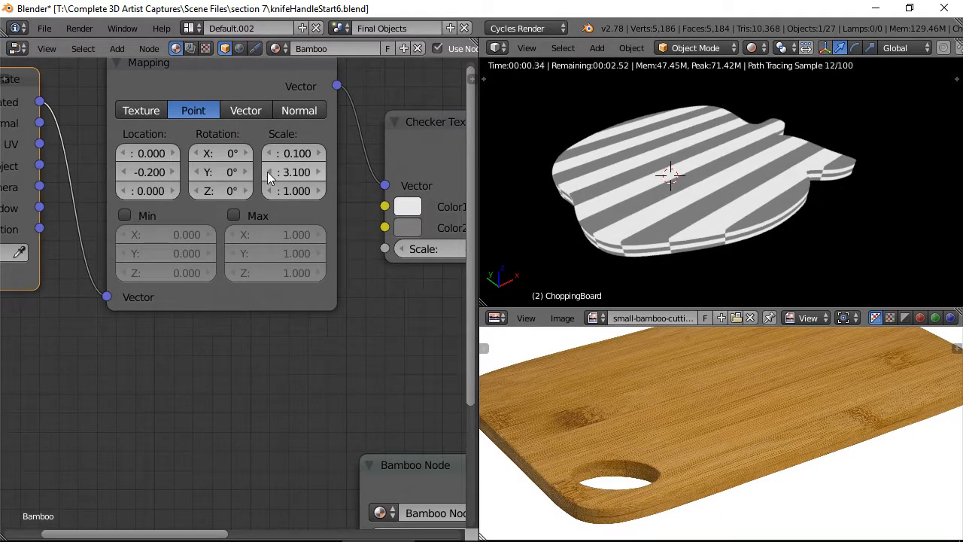
left_click(267, 172)
left_click(268, 171)
middle_click_drag(629, 167, 661, 177)
left_click(267, 171)
left_click(268, 171)
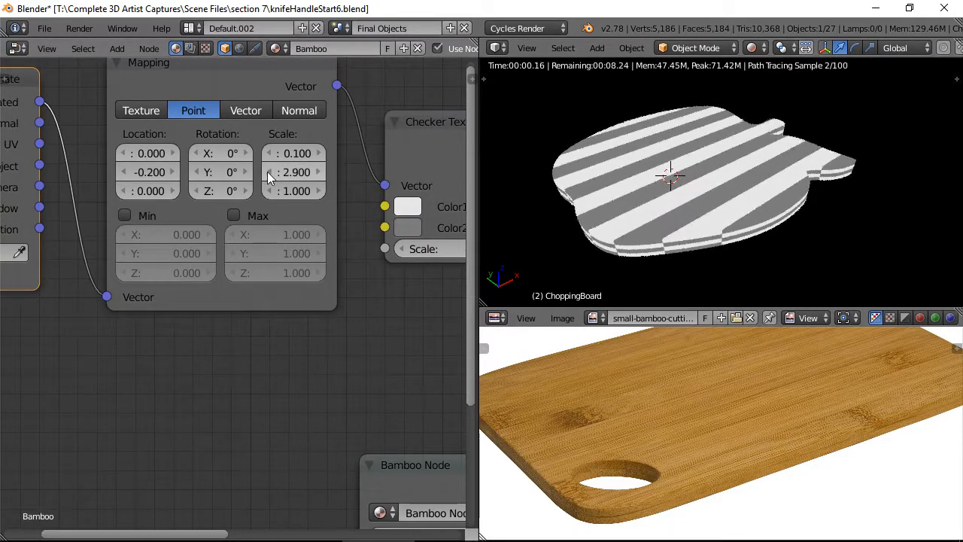
Step: Set the Mapping node's Y location to 0.4 and check the strip placement from above
middle_click_drag(578, 178, 694, 180)
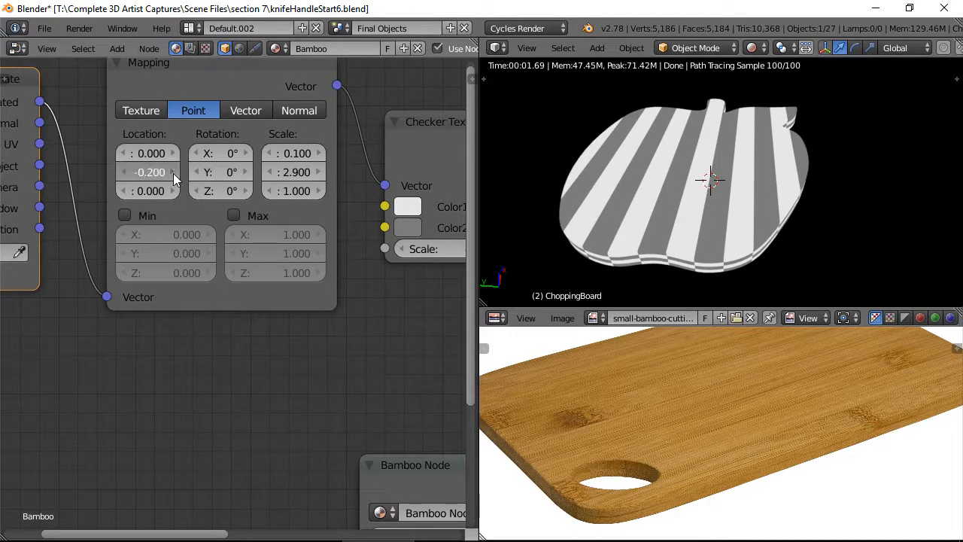
left_click(173, 172)
left_click(173, 172)
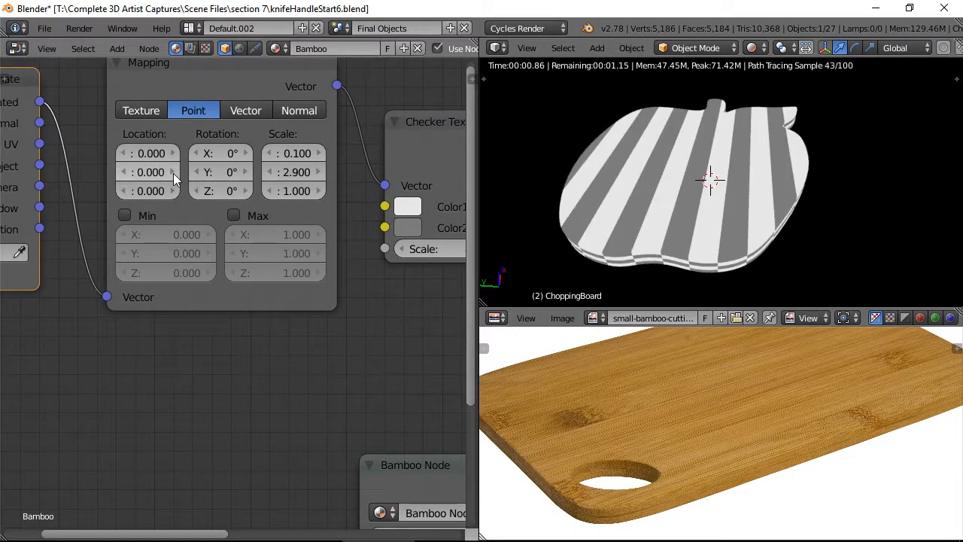
left_click(174, 173)
left_click(173, 172)
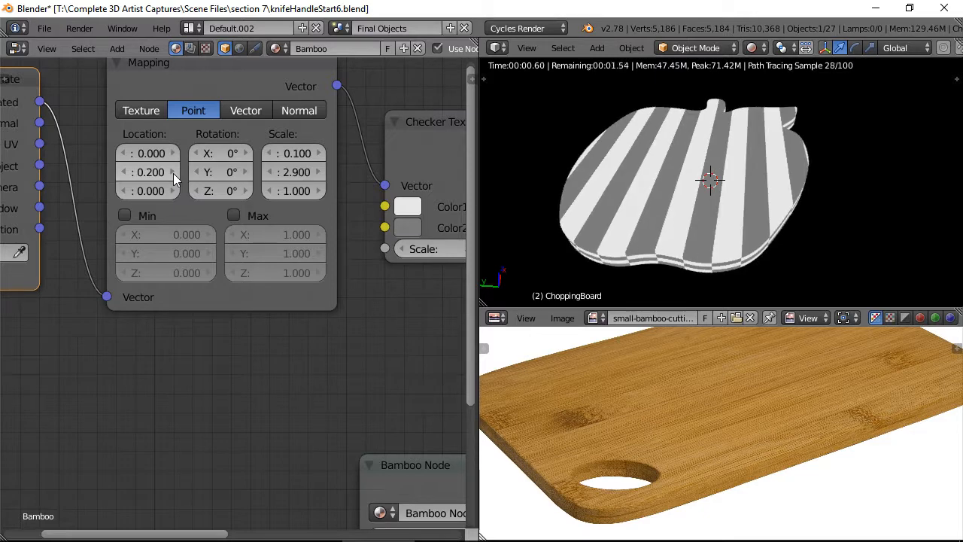
left_click(173, 172)
left_click(173, 173)
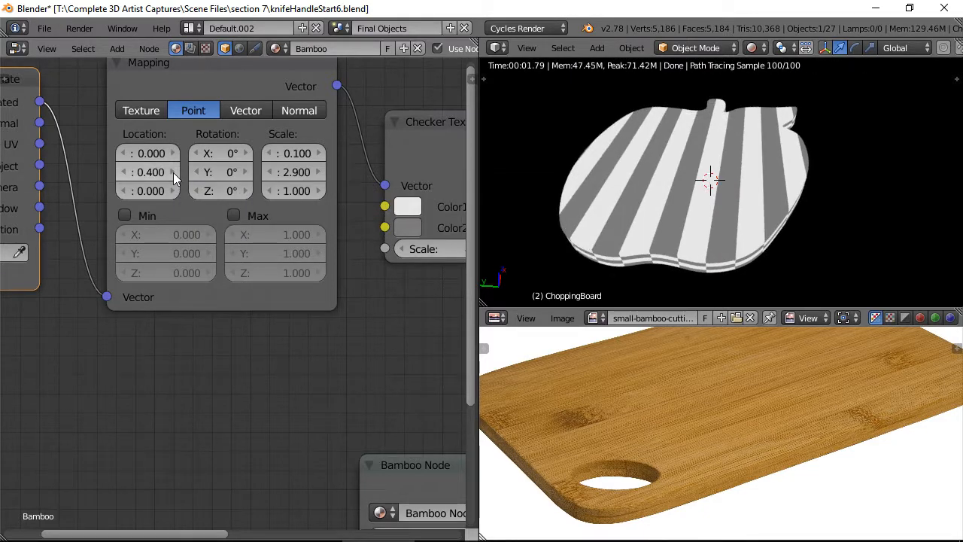
key("KP_7")
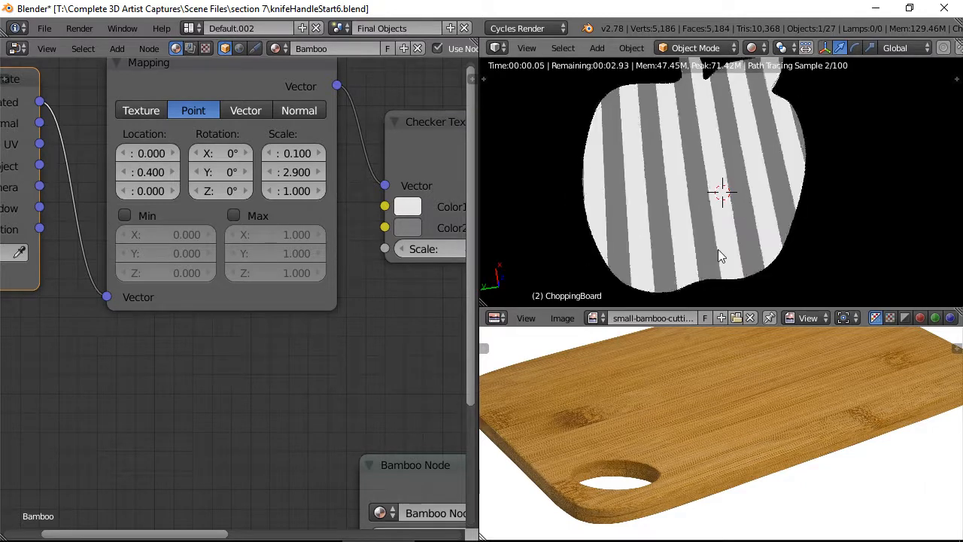
middle_click_drag(706, 246, 709, 212)
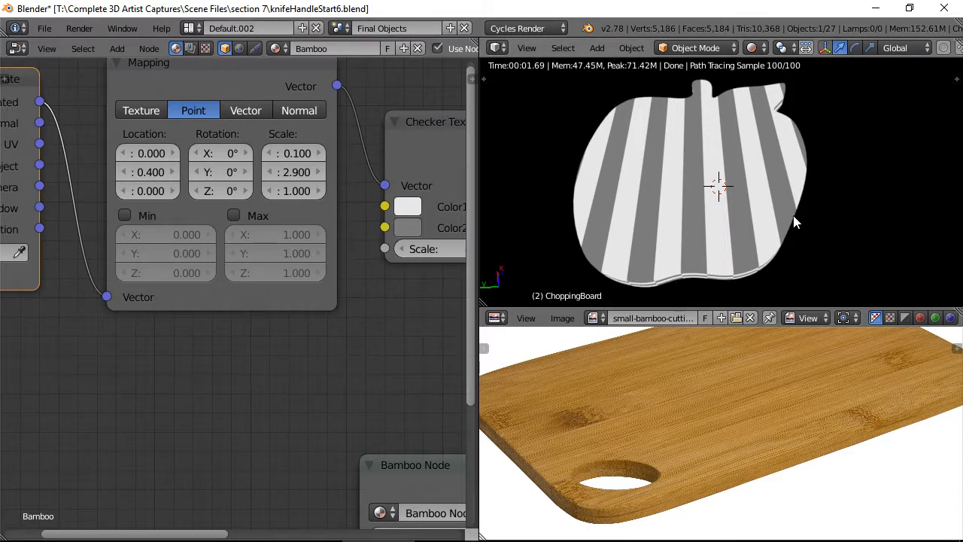
Step: Try an X rotation of 1° in the Mapping node and reset it to 0°
left_click(246, 153)
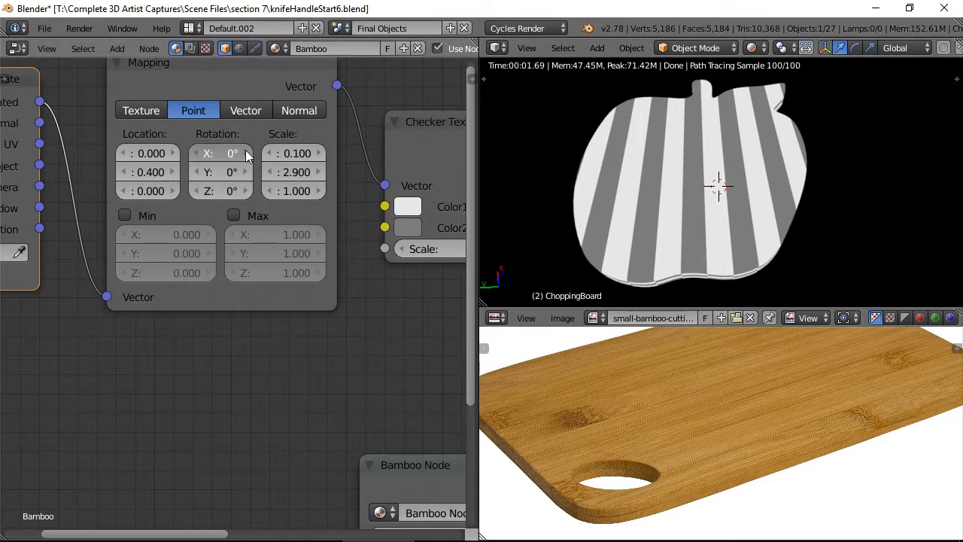
left_click(245, 153)
left_click(245, 152)
left_click(245, 153)
left_click(245, 153)
left_click(245, 153)
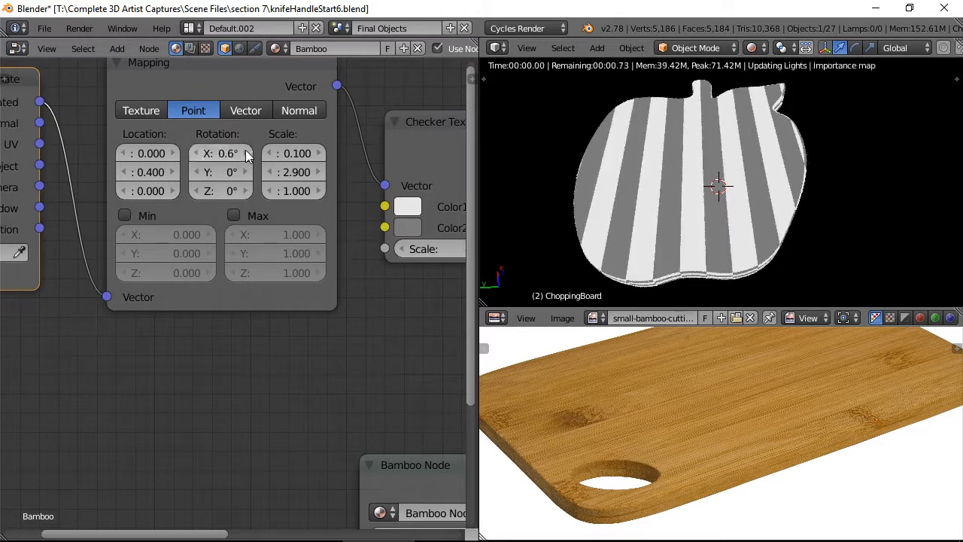
left_click(246, 153)
left_click(245, 153)
left_click(245, 153)
left_click(246, 153)
middle_click_drag(710, 187, 559, 170)
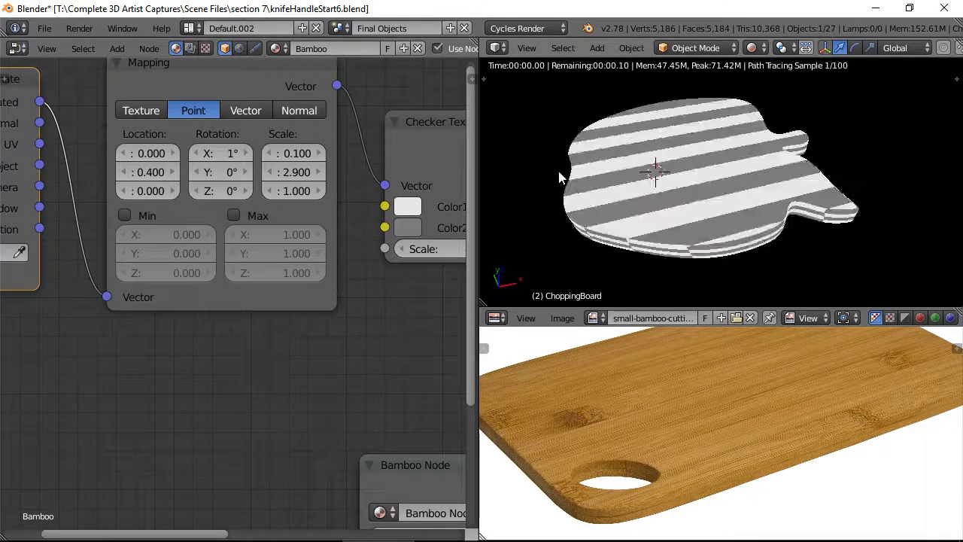
key("KP_1")
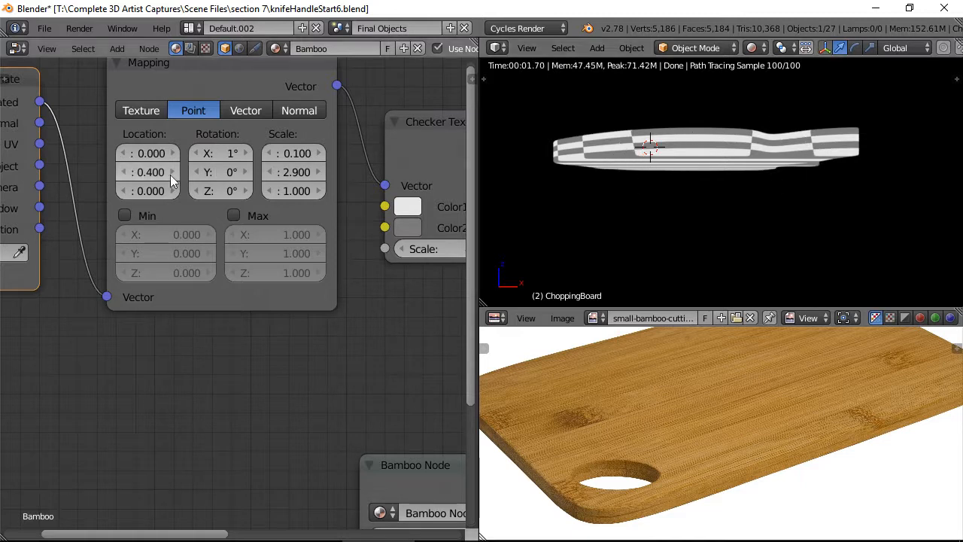
left_click(228, 154)
type("0")
key("Return")
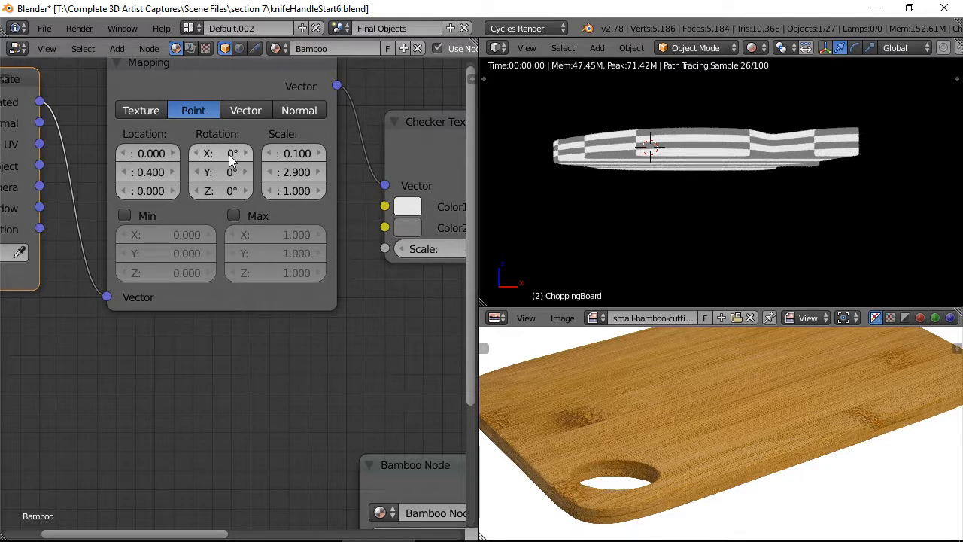
Step: Set the Checker Texture's Color1 to pure white and Color2 to black
scroll(204, 177, "down", 3)
middle_click_drag(304, 223, 223, 271)
scroll(223, 272, "up", 1)
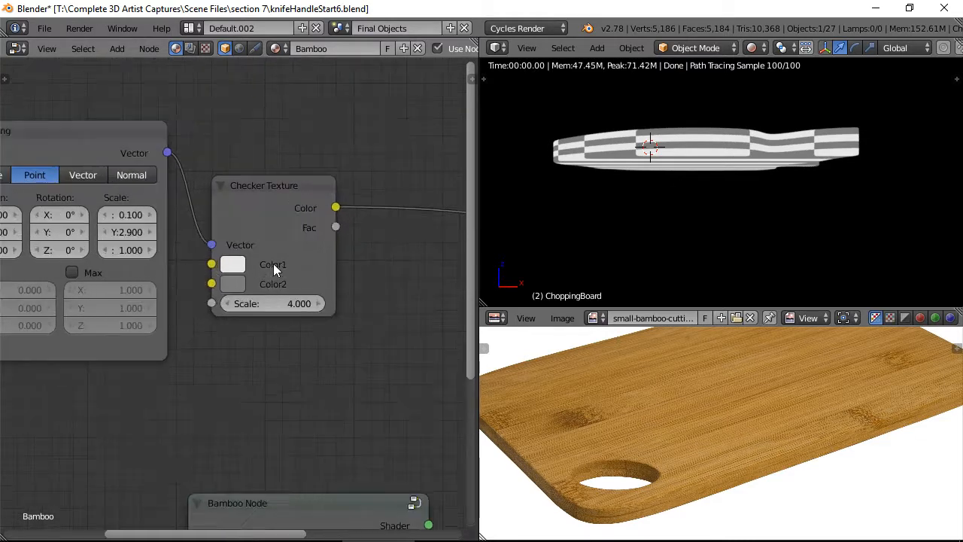
left_click(236, 265)
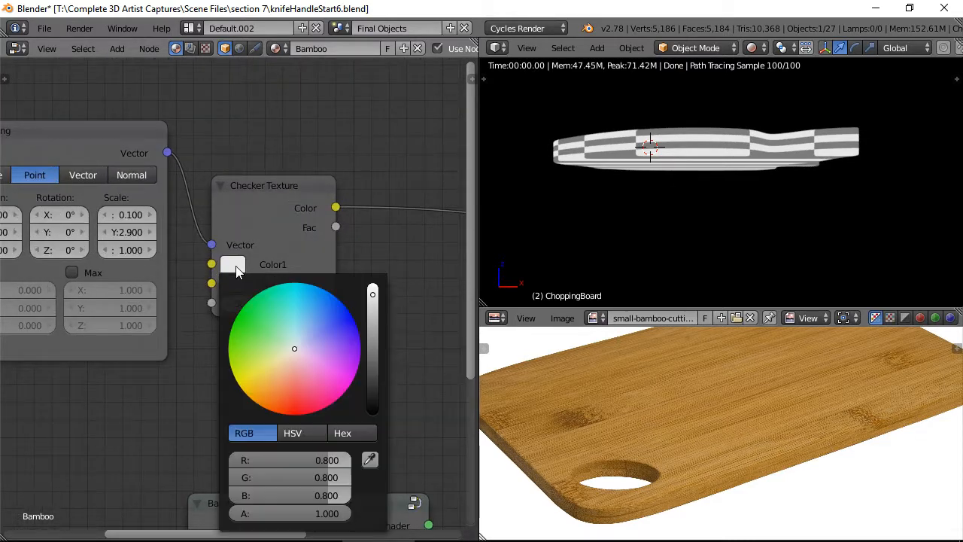
left_click(236, 267)
left_click_drag(375, 293, 363, 284)
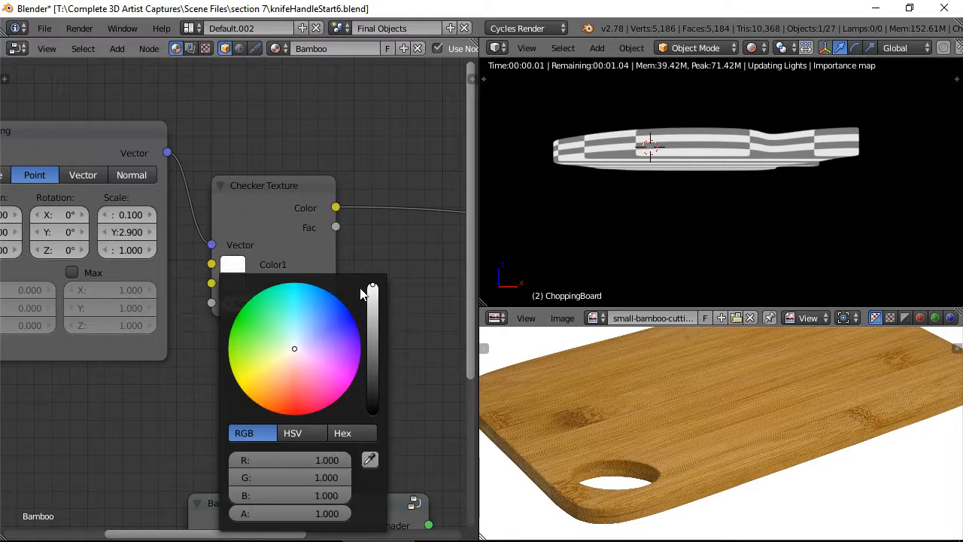
left_click(236, 288)
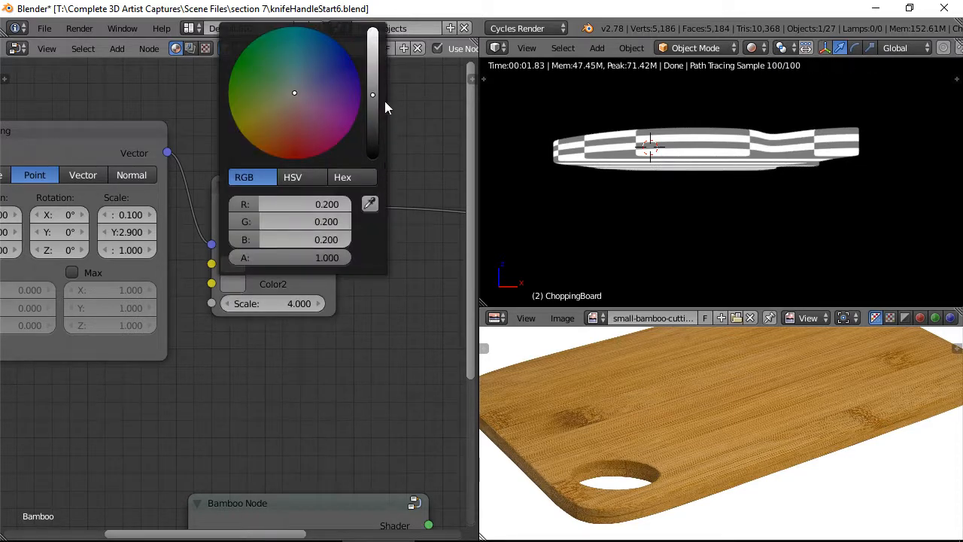
left_click_drag(384, 103, 367, 158)
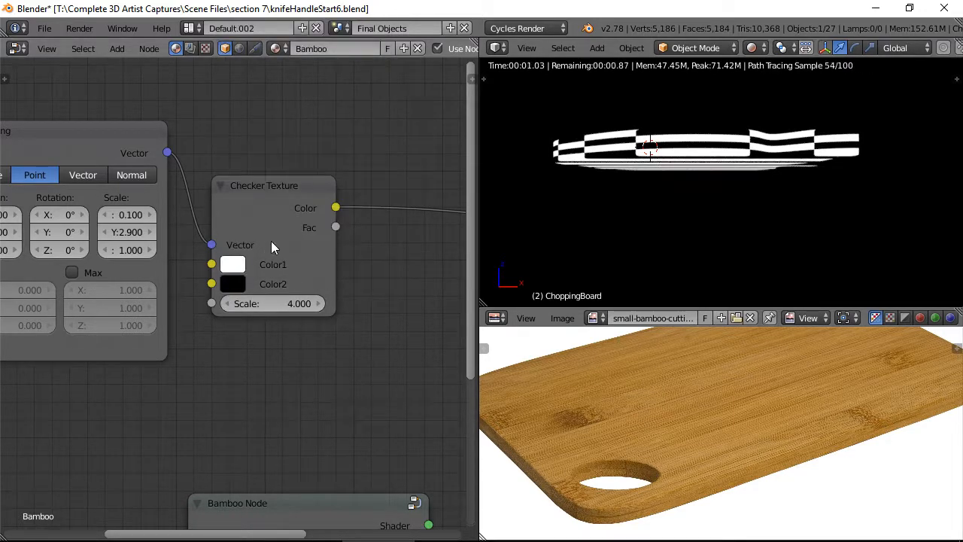
Step: Preview the Checker Texture's Fac output and add a Mix Shader node between the textures and the Material Output
left_click(285, 196, "ctrl+shift")
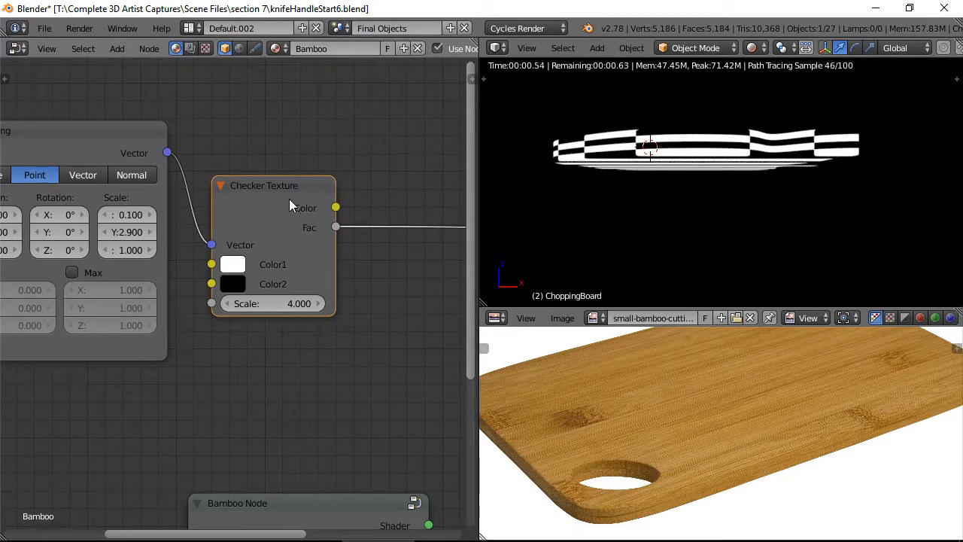
scroll(301, 204, "down", 1)
middle_click_drag(399, 251, 142, 172)
scroll(200, 192, "down", 2)
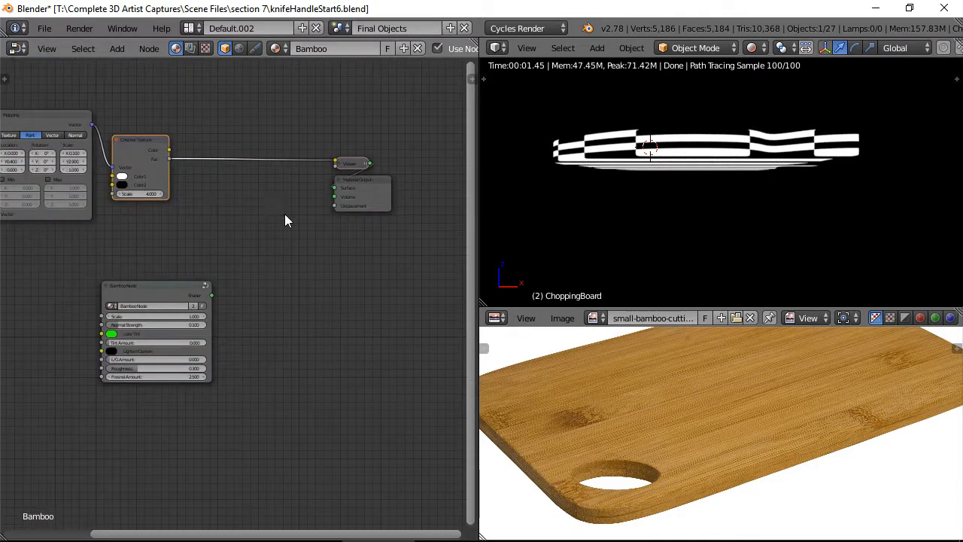
key("shift+a")
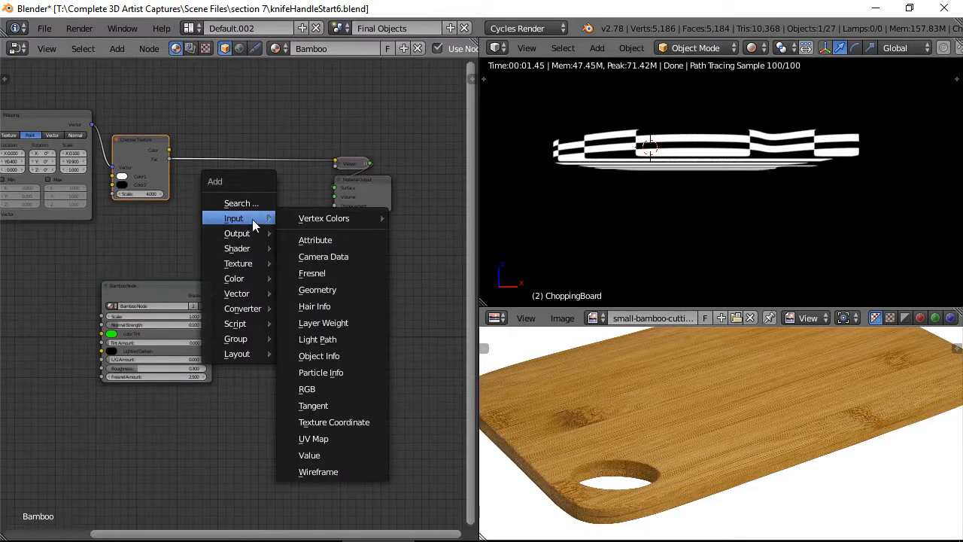
mouse_move(244, 266)
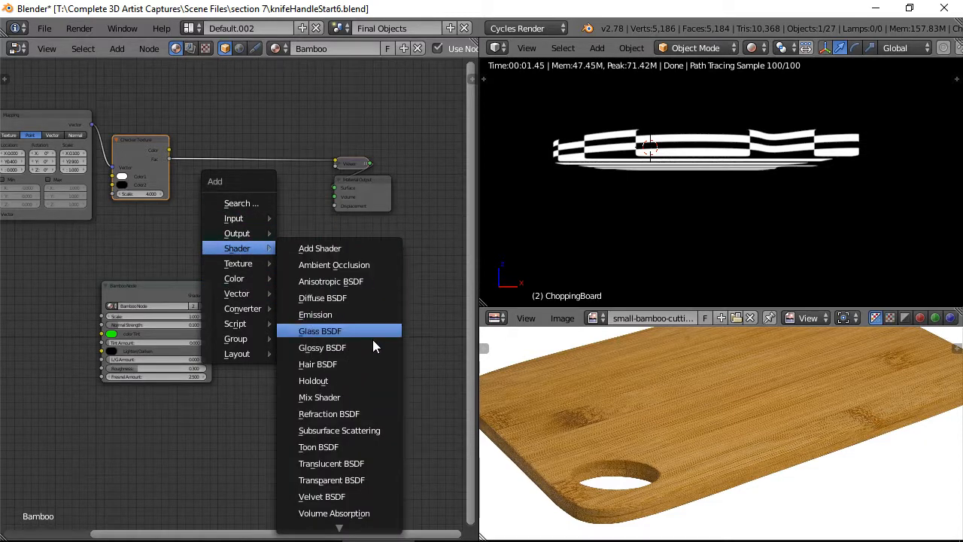
left_click(326, 396)
left_click(229, 183)
scroll(230, 249, "up", 2)
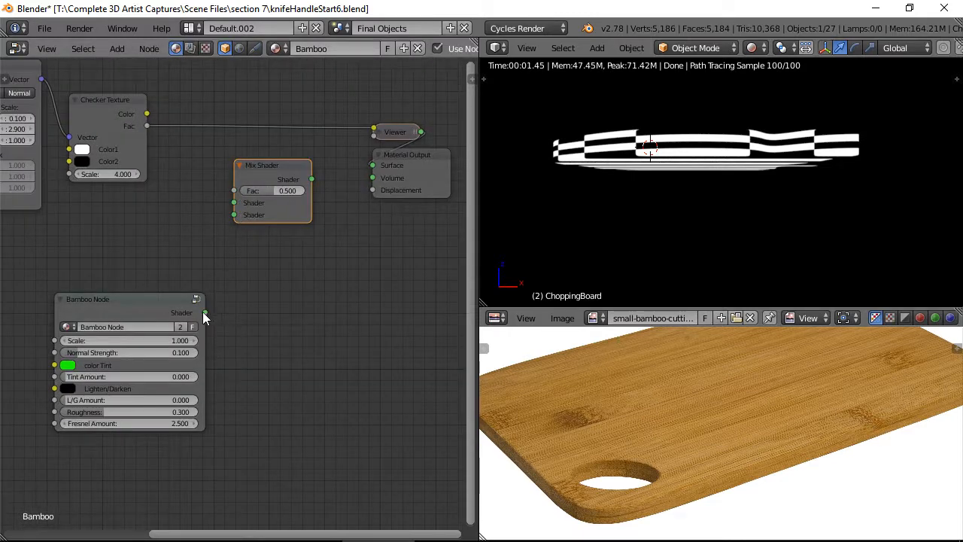
Step: Link the Bamboo Node to the Mix Shader's first shader input, and duplicate it to feed the second shader input
left_click_drag(205, 312, 234, 203)
left_click_drag(164, 300, 150, 215)
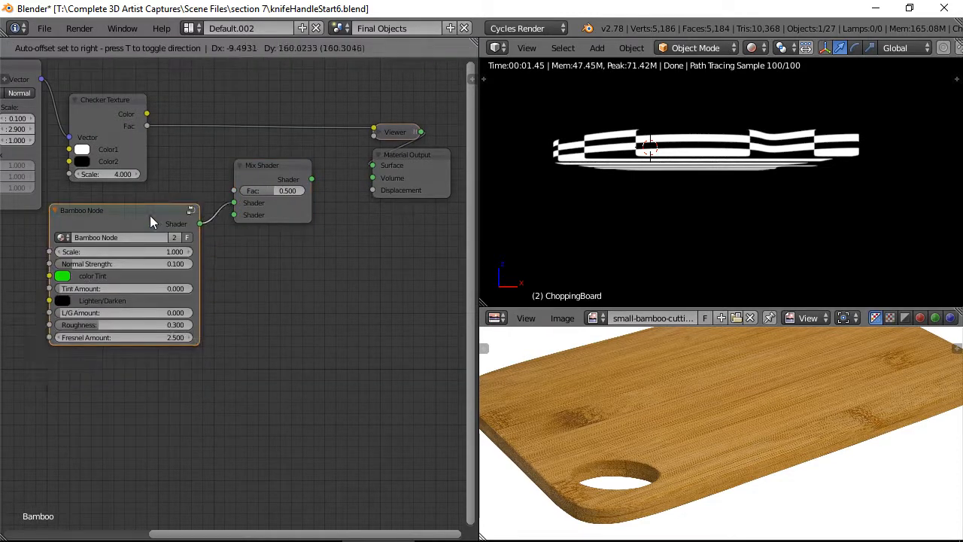
key("shift+d")
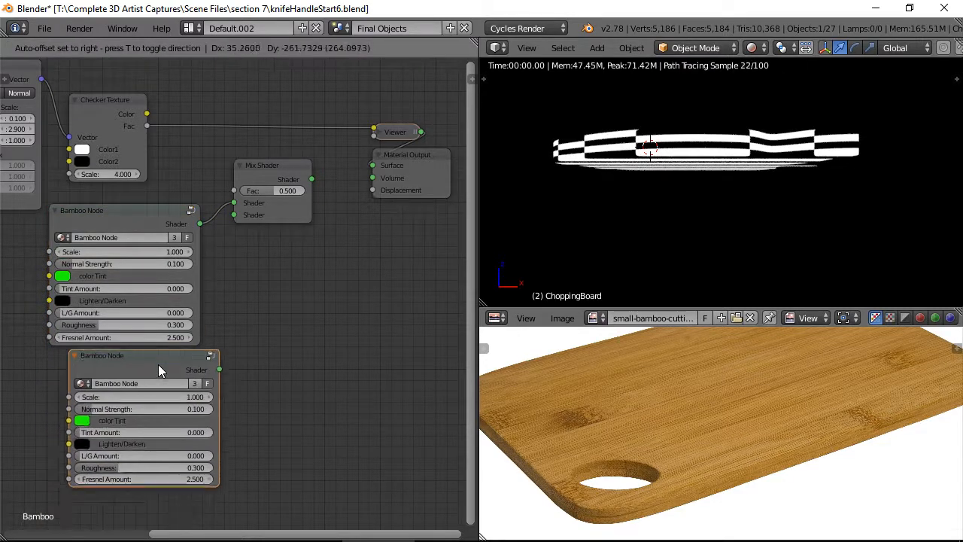
left_click(207, 391)
left_click_drag(204, 382, 235, 215)
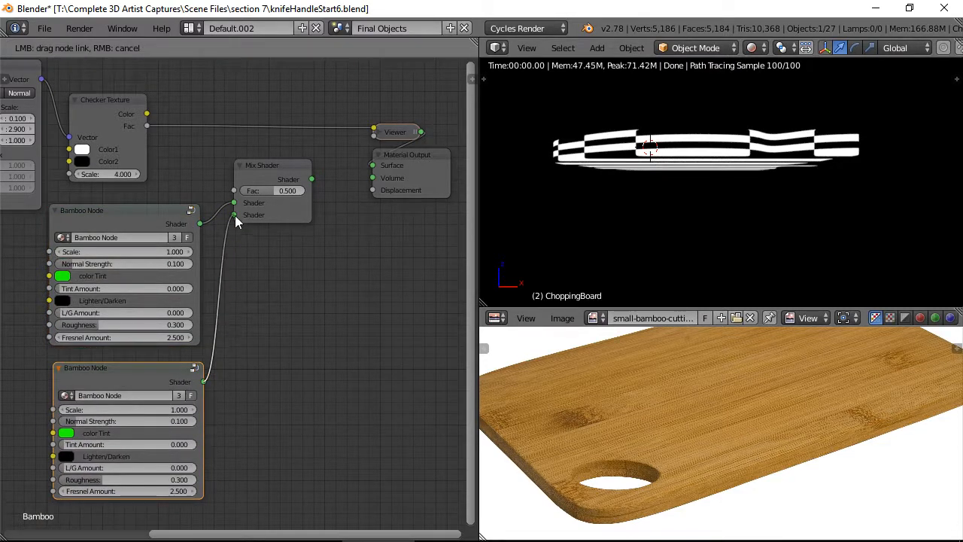
Step: Drive the Mix Shader's Fac with the Checker Texture's Fac output and preview the mixed shader on the board
left_click_drag(279, 181, 303, 221)
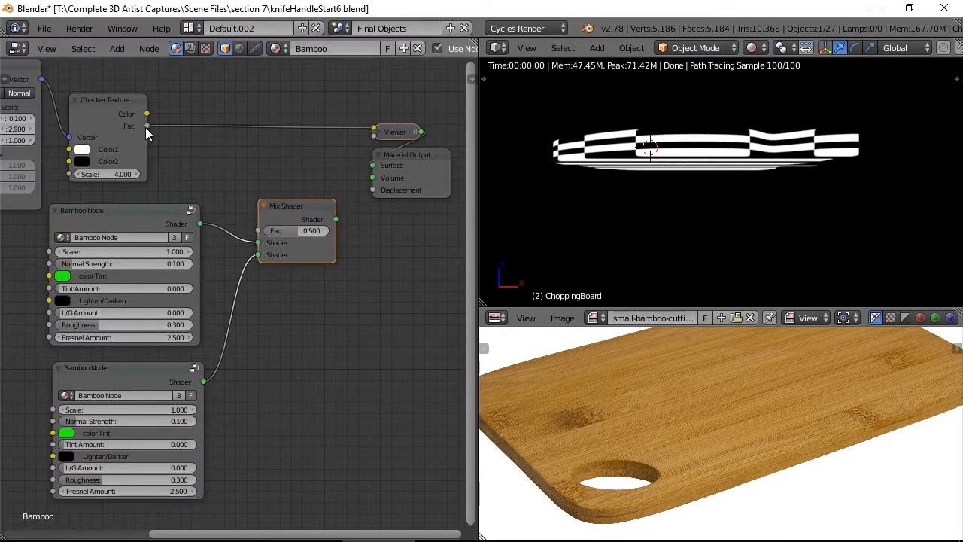
left_click_drag(147, 126, 264, 236)
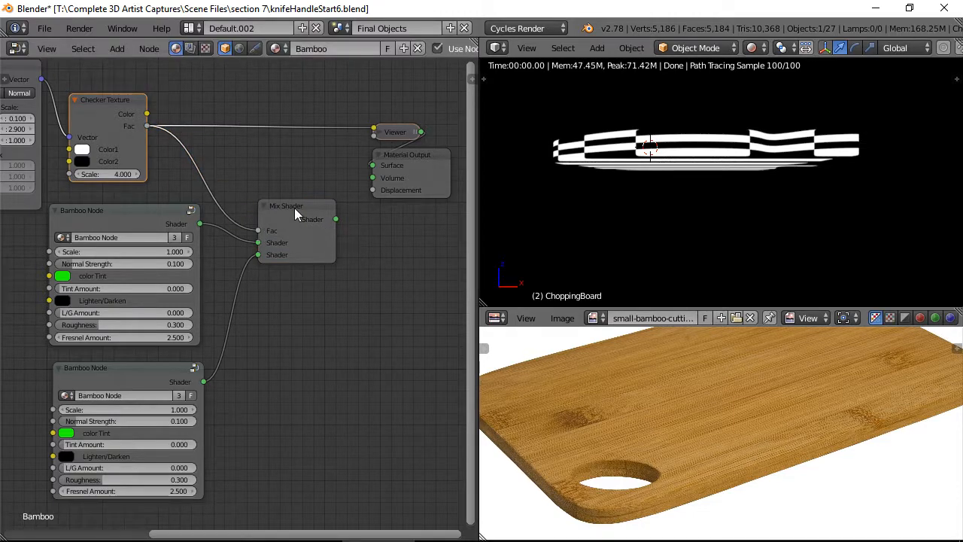
left_click(294, 208, "ctrl+shift")
middle_click_drag(673, 178, 705, 208)
scroll(712, 207, "up", 5)
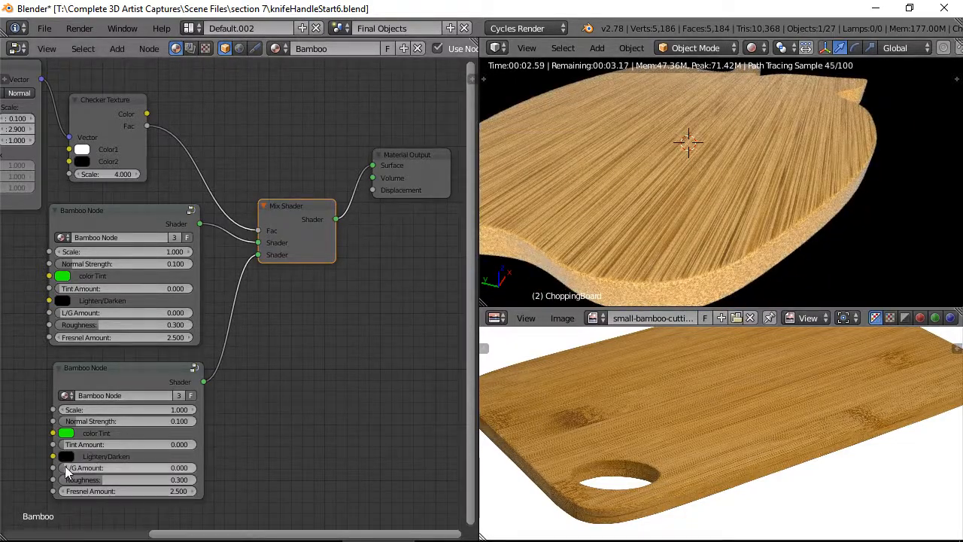
Step: Set the duplicated Bamboo Node's L/G Amount to 0.5 to darken its strips
left_click_drag(73, 466, 143, 468)
left_click(142, 469)
type(".5")
key("Return")
left_click(142, 469)
type(".5")
key("Return")
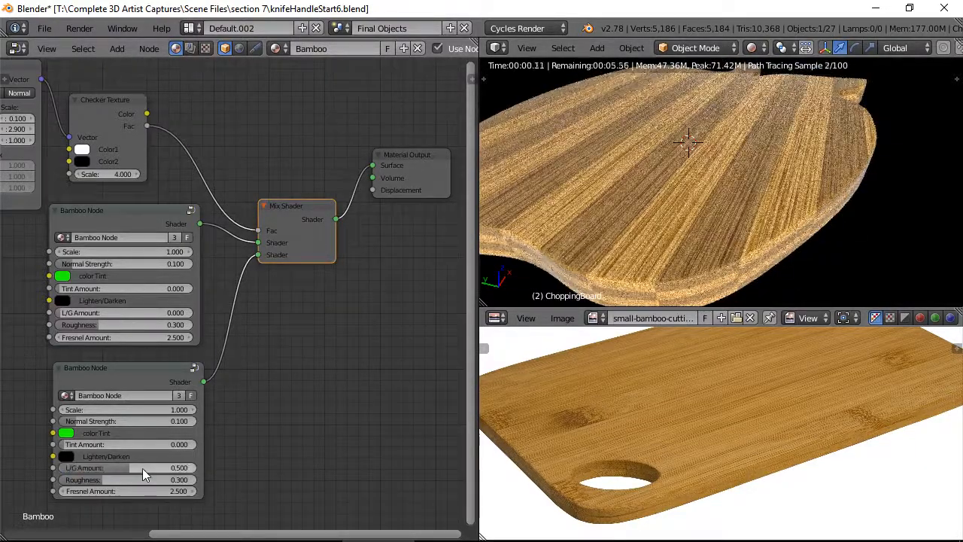
Step: Fine-tune the duplicated Bamboo Node's L/G Amount to 0.658 while comparing the dark and light strips
middle_click_drag(689, 223, 744, 219)
left_click_drag(139, 467, 249, 468)
key("ctrl+z")
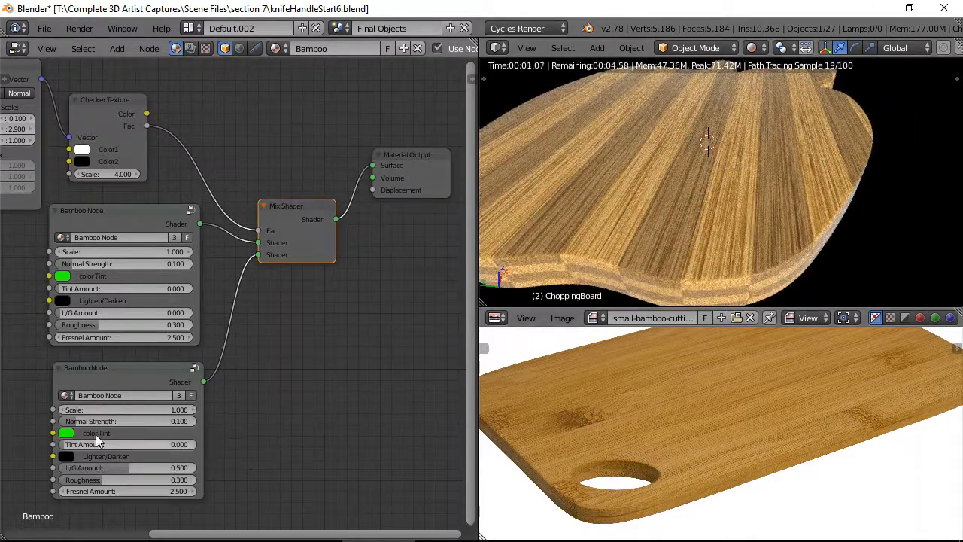
left_click_drag(139, 466, 153, 467)
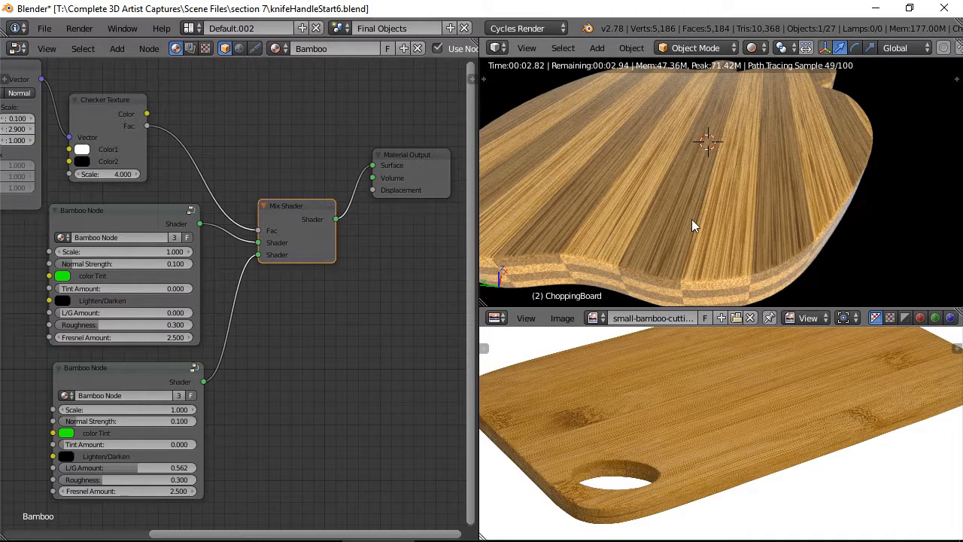
mouse_move(156, 472)
left_mouse_down()
mouse_move(249, 468)
mouse_move(168, 471)
mouse_move(172, 480)
left_mouse_up()
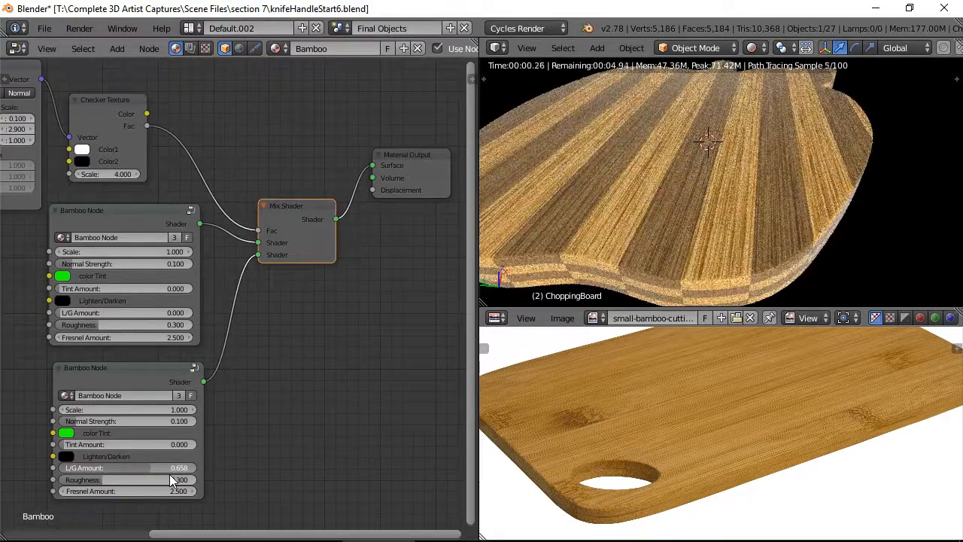
left_click(161, 469)
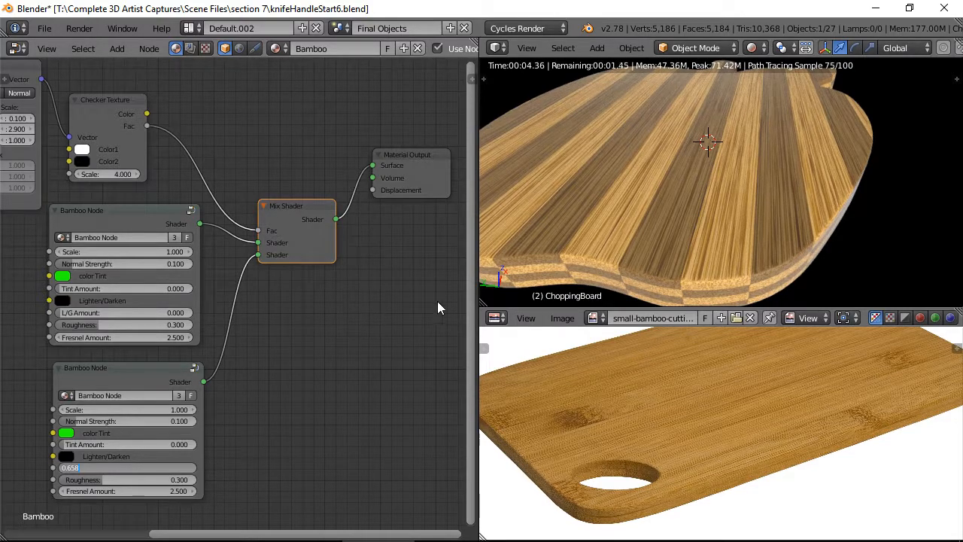
key("Return")
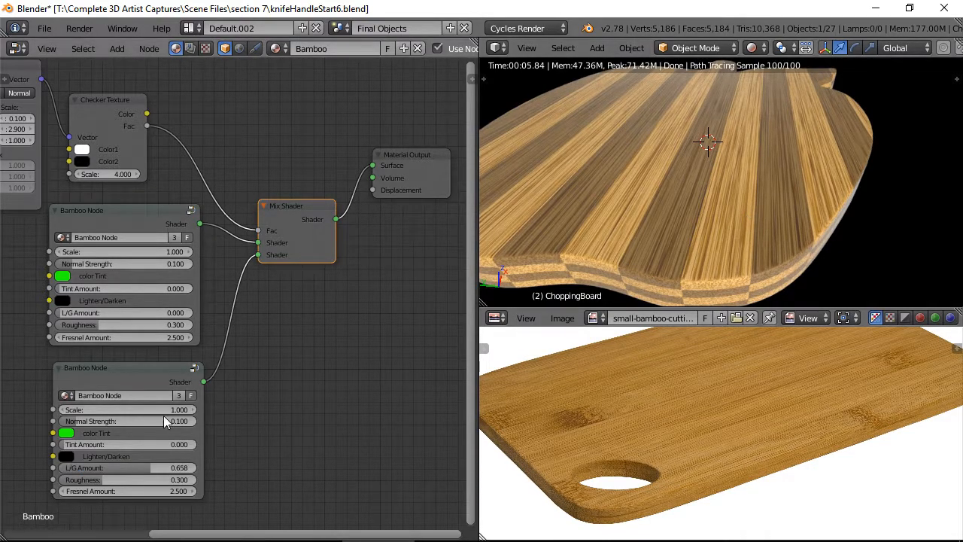
Step: Try a Fresnel Amount of 5.0 on the duplicated Bamboo Node and reset it to 2.5
left_click_drag(64, 495, 91, 494)
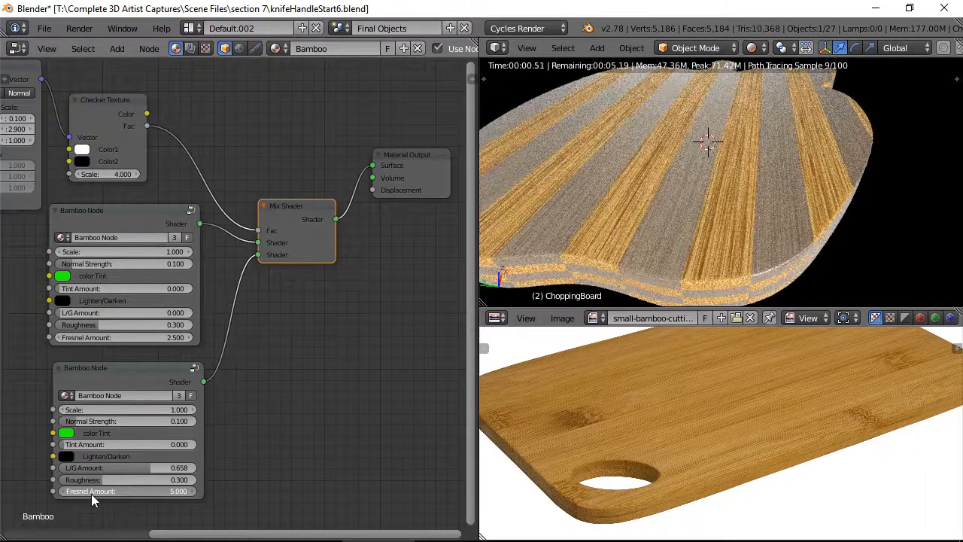
left_click(93, 492)
type("5.0")
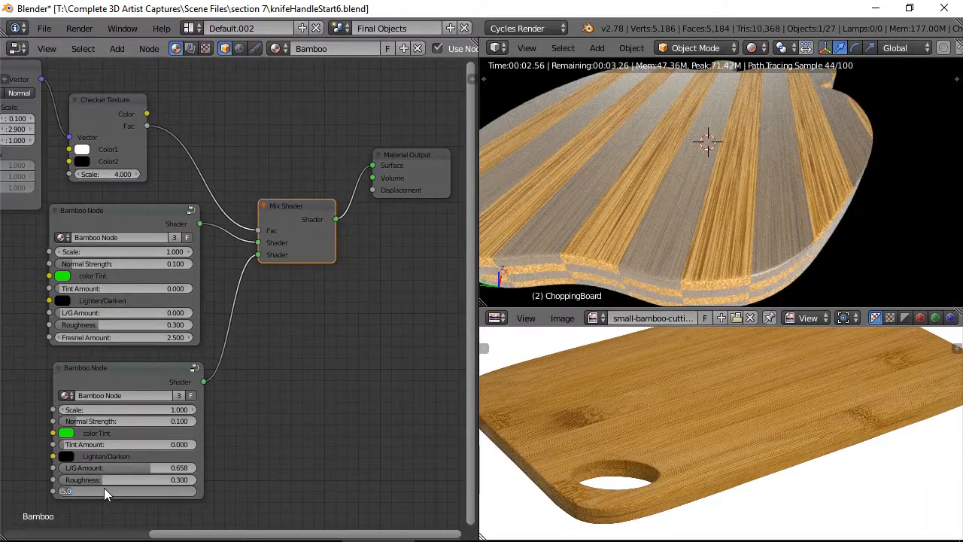
type("2.5")
key("Return")
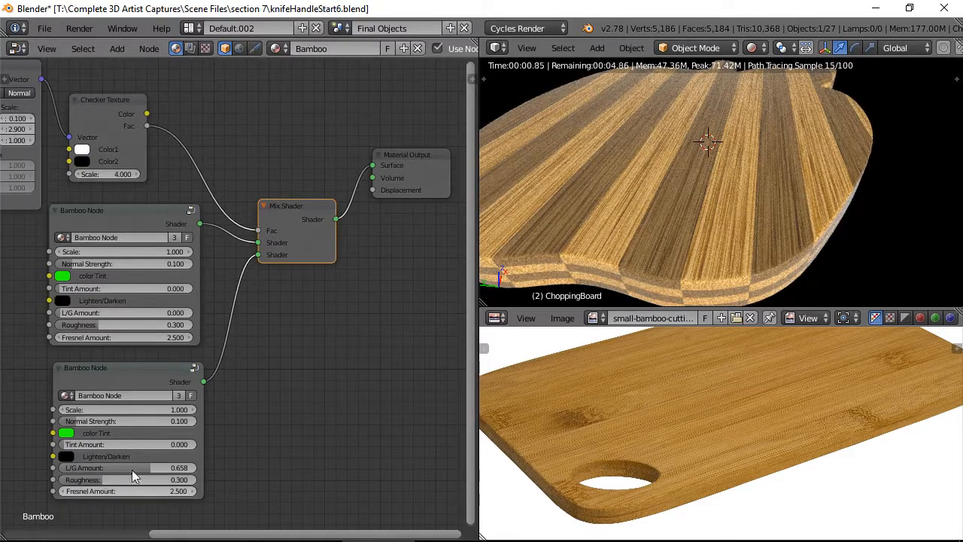
Step: Set the Fresnel Amount to 2.6 on the duplicated Bamboo Node and to 2.4 on the original one
middle_click_drag(569, 239, 620, 172)
left_click(143, 492)
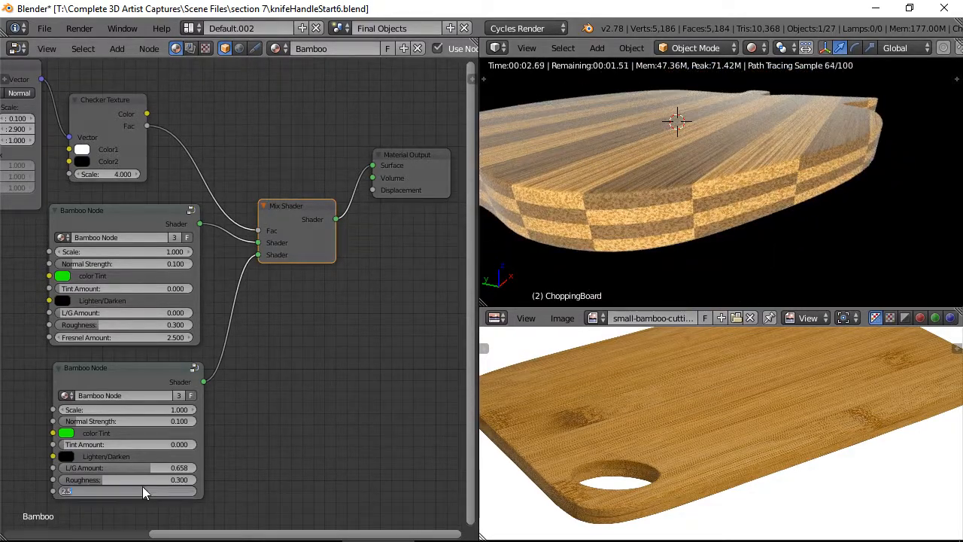
type("2.6")
key("Return")
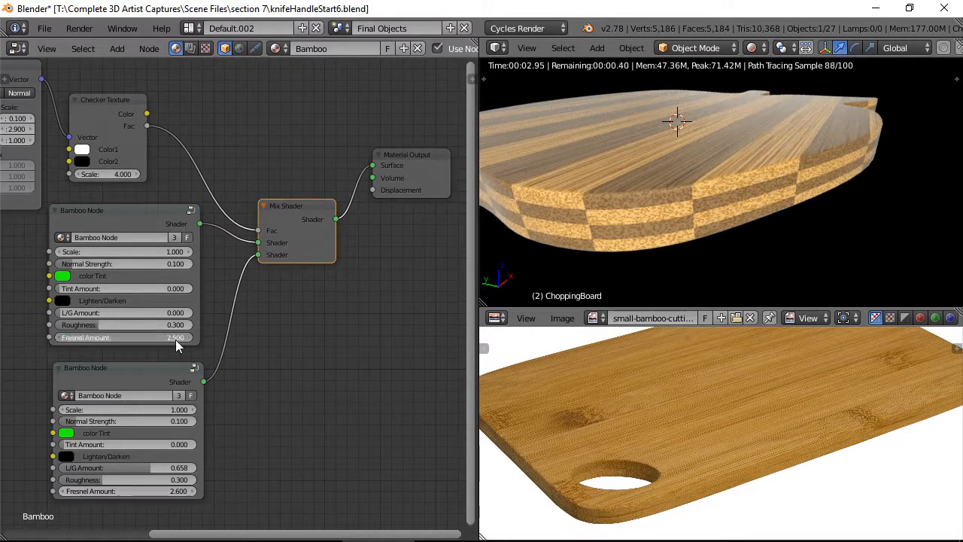
left_click(177, 340)
key("Escape")
left_click(143, 488)
key("Return")
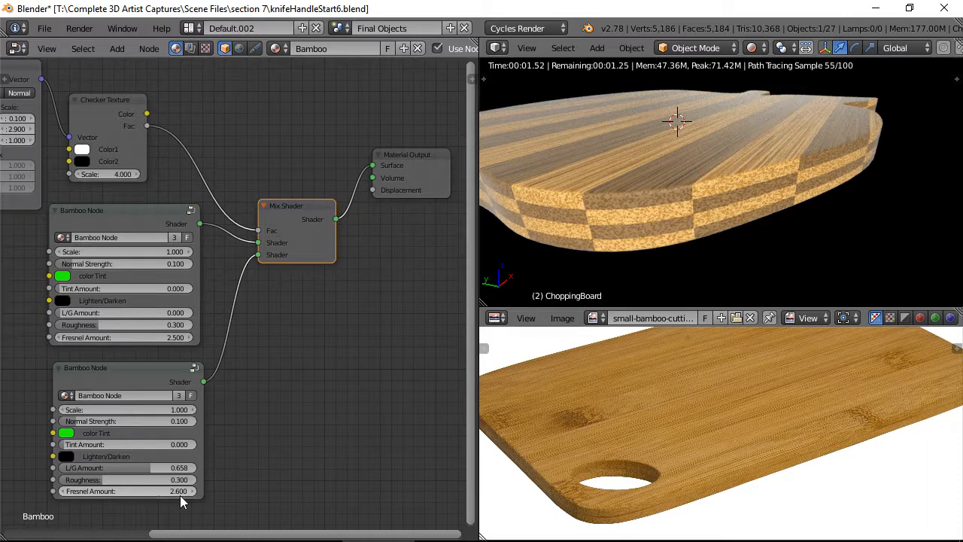
left_click(176, 339)
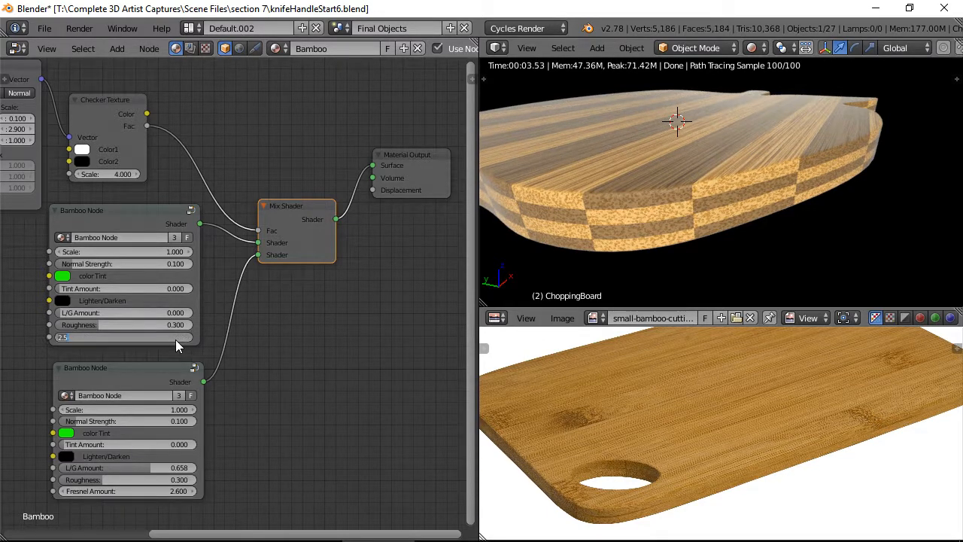
type("2.4")
key("Return")
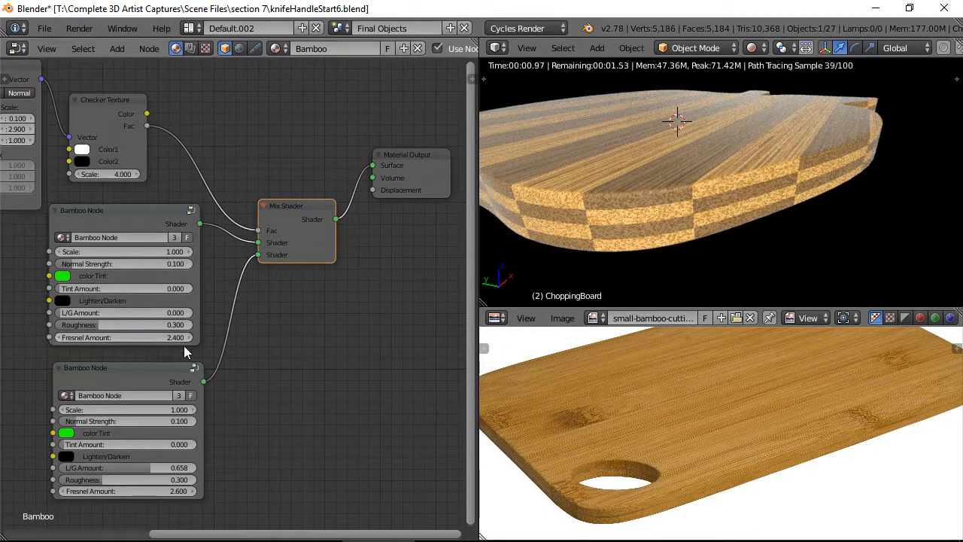
Step: Set the duplicated Bamboo Node's Roughness to 0.25 and inspect the strips on the board's surface and edge
left_click(181, 325)
left_click(173, 481)
left_click(173, 481)
type(".25")
key("Return")
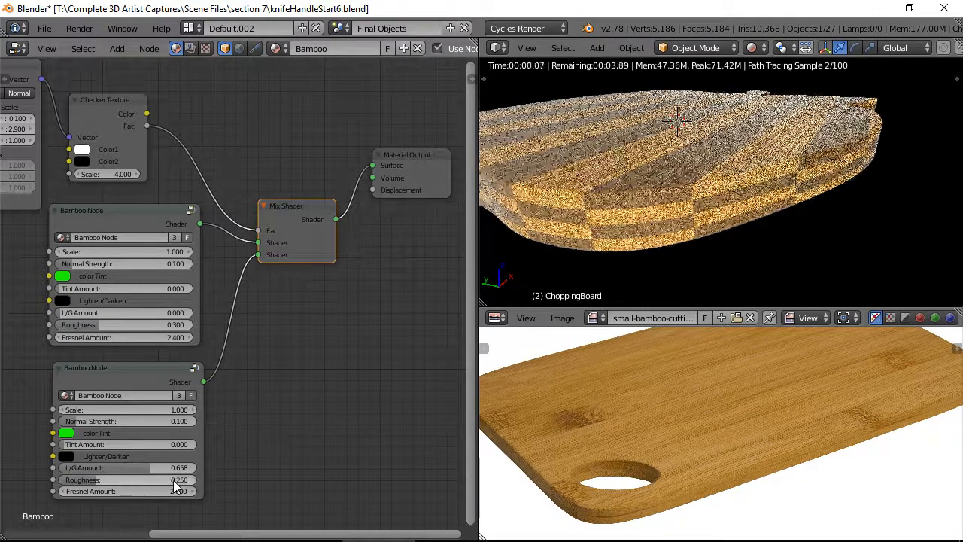
left_click(172, 326)
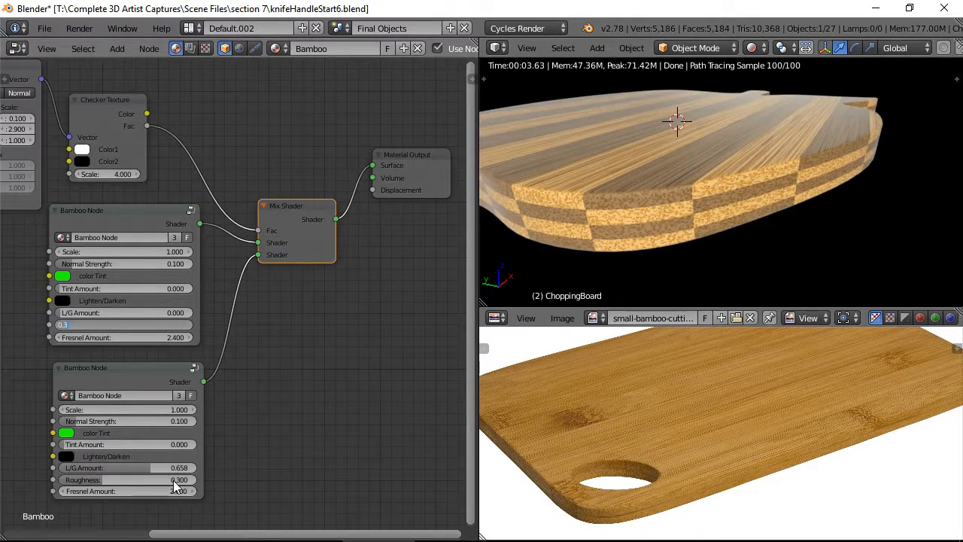
left_click(173, 481)
left_click(173, 481)
type(".")
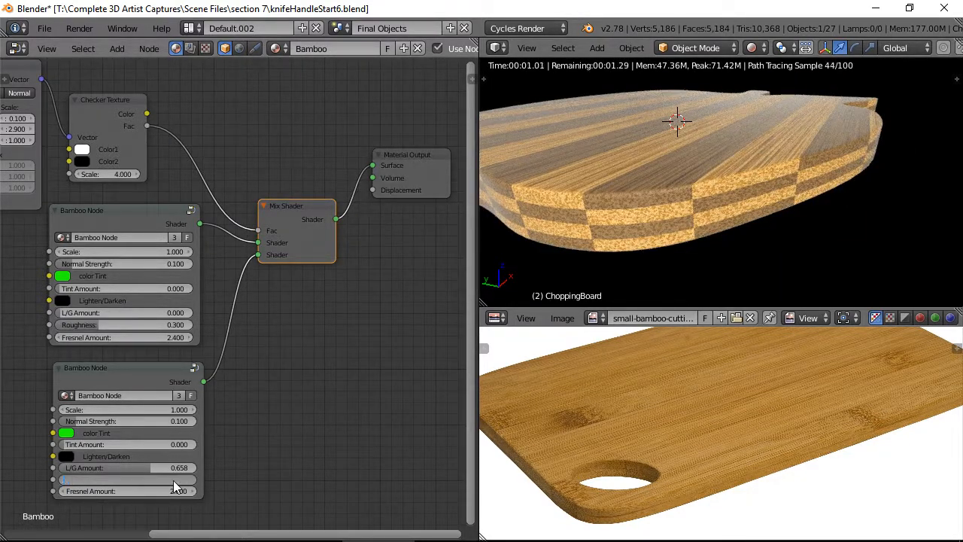
type("25")
key("Return")
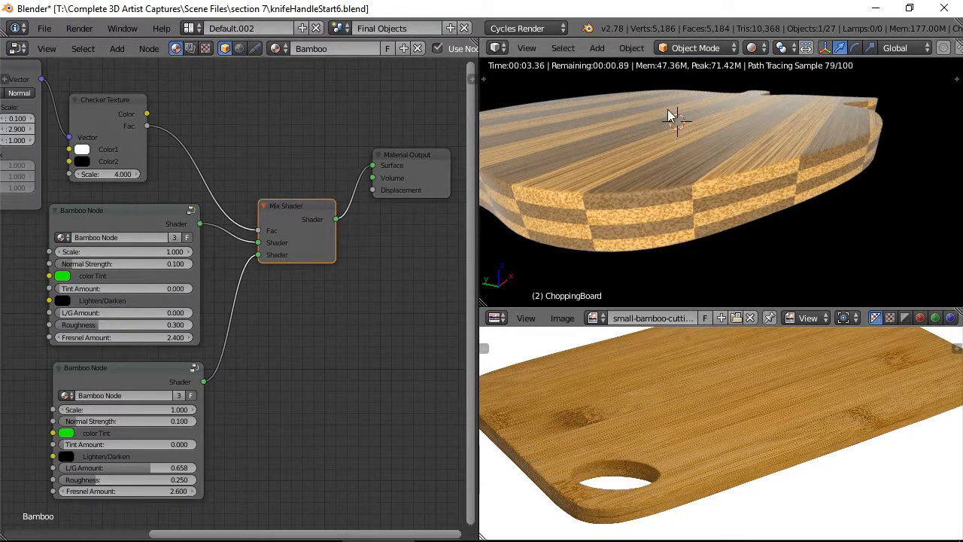
middle_click_drag(670, 139, 698, 164)
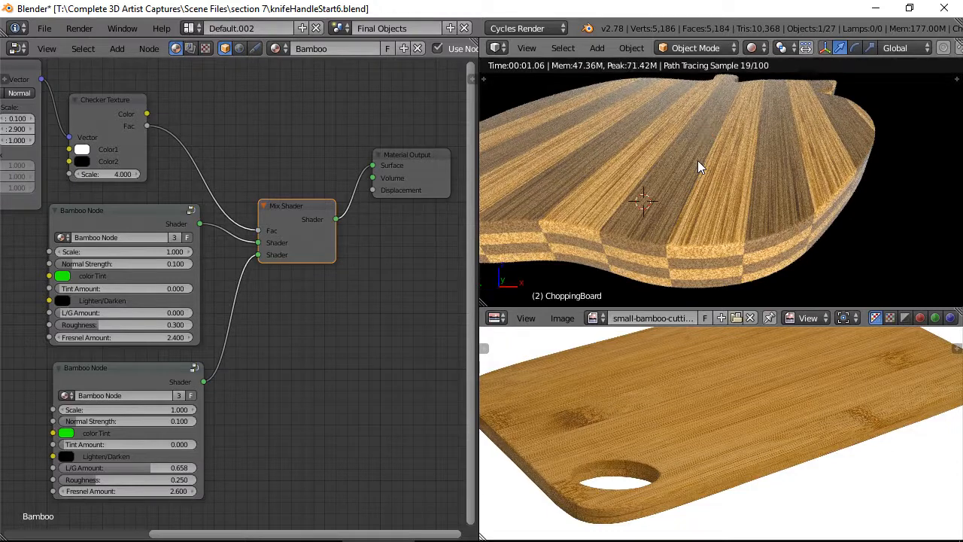
key("KP_1")
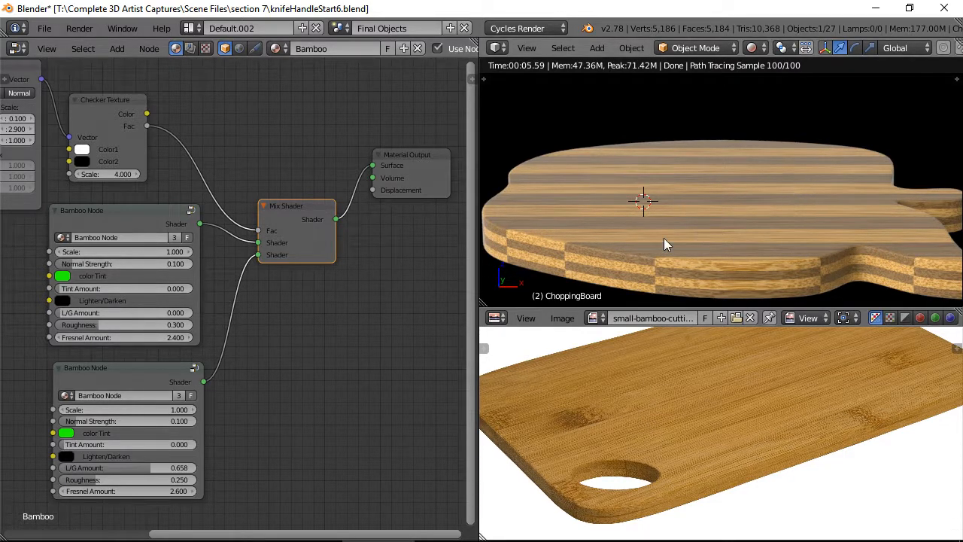
Step: Rename the Bamboo material to "BambooChopping Board"
scroll(265, 253, "down", 6)
middle_click_drag(153, 245, 168, 260)
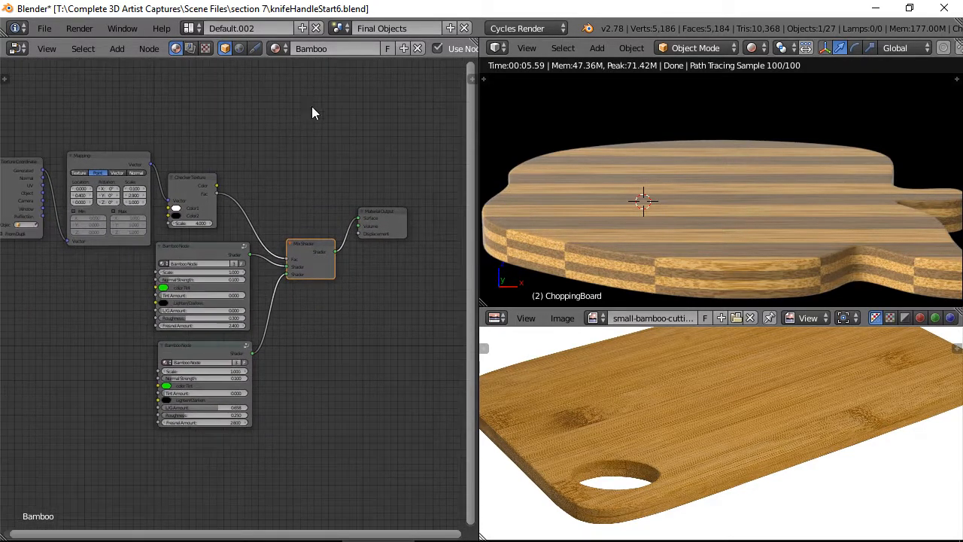
left_click(340, 48)
type("Chopping Board")
key("Return")
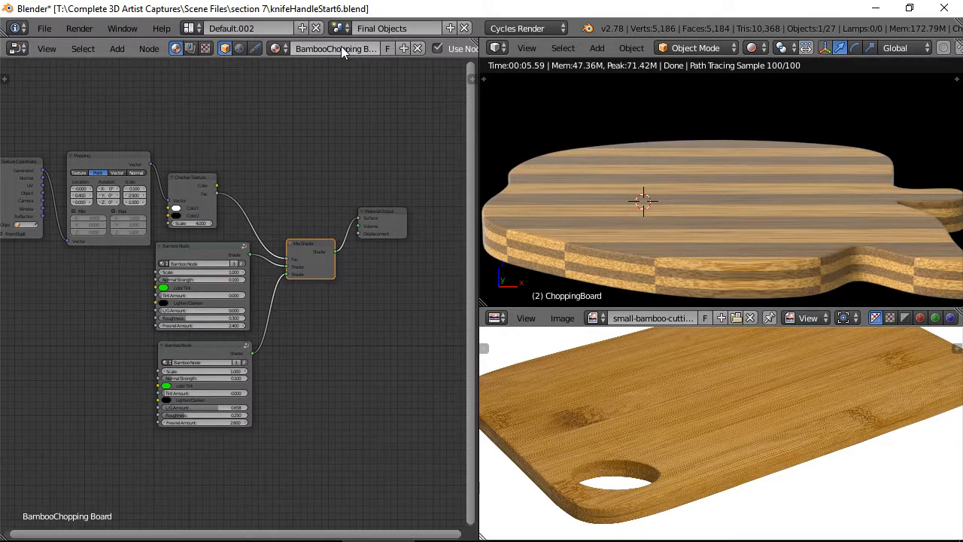
Step: Space out the two Bamboo Nodes below the Checker Texture to tidy the node layout
left_click_drag(197, 251, 197, 268)
left_click_drag(198, 349, 200, 369)
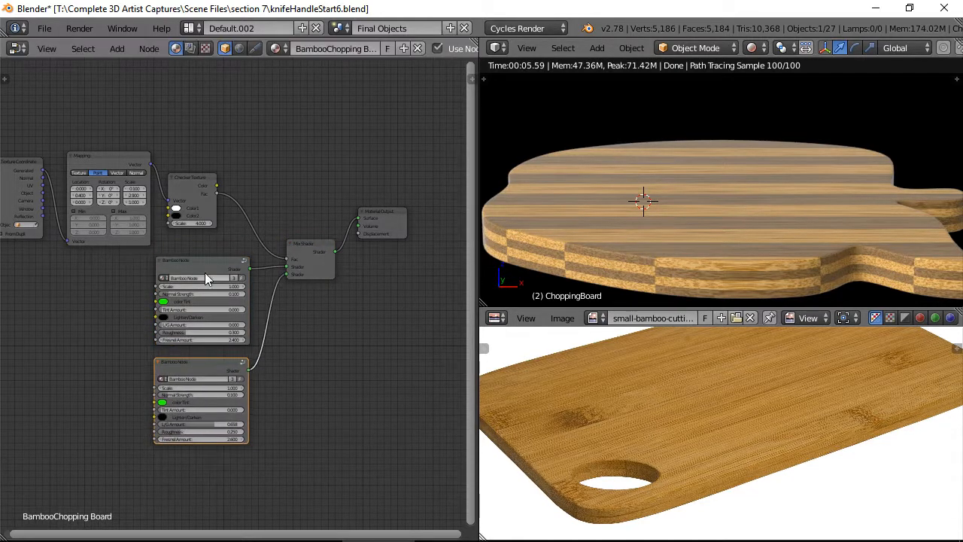
left_click_drag(205, 273, 185, 267)
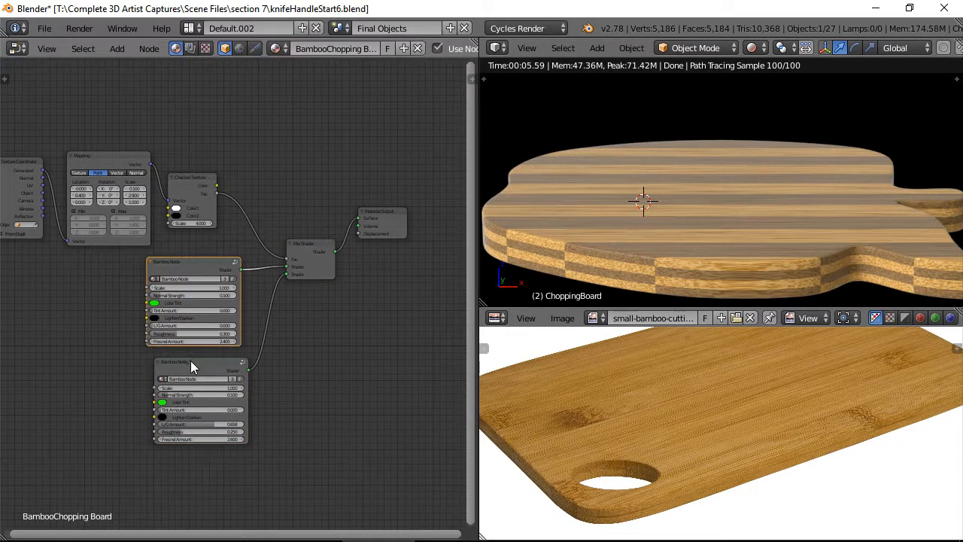
Step: Align the lower Bamboo Node beneath the upper one and exit the board's local view to show the whole scene
left_click_drag(191, 360, 182, 363)
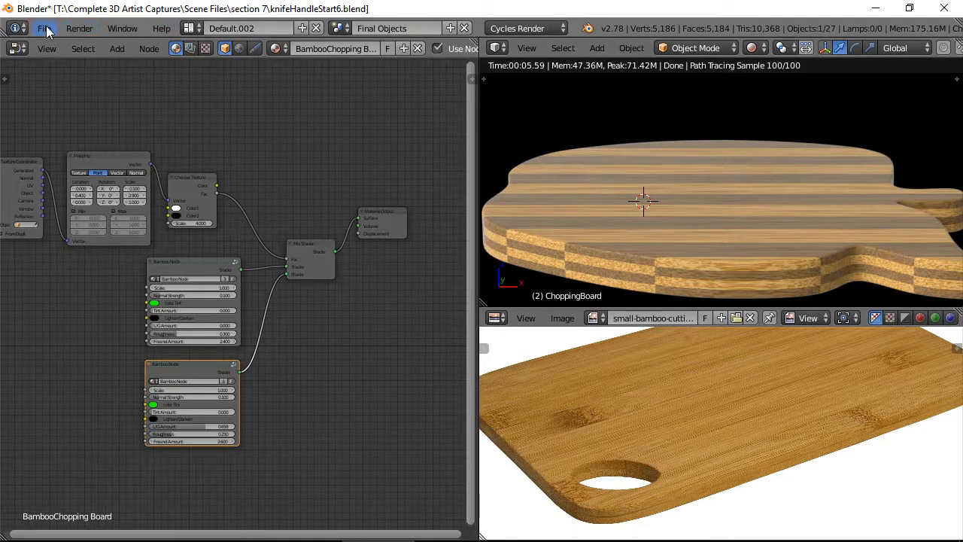
scroll(726, 187, "down", 6)
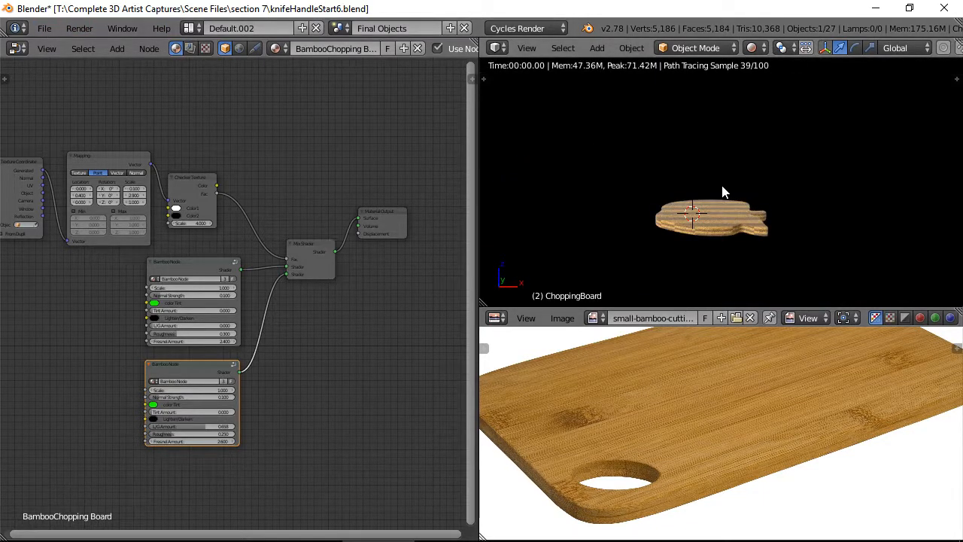
key("KP_Divide")
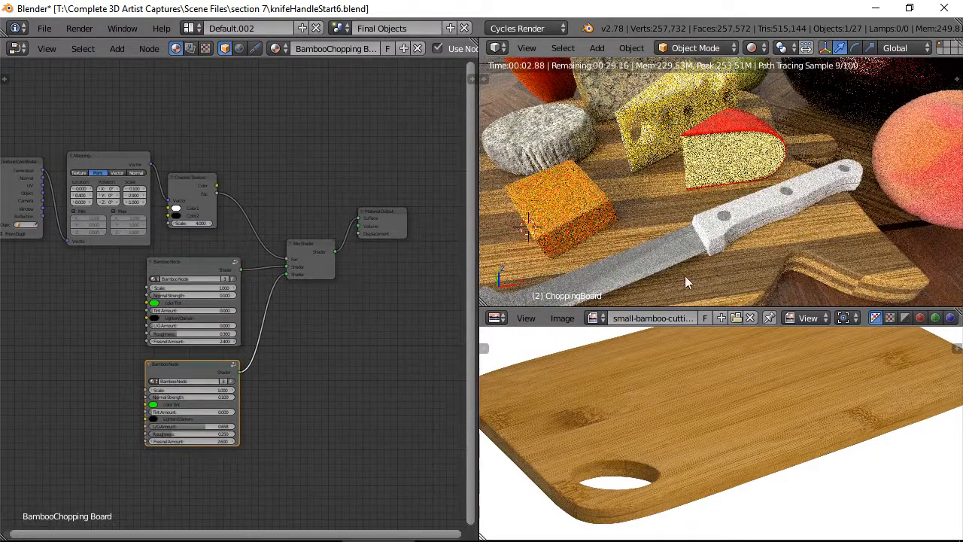
Step: Create a new material on the knife handle and delete its default Diffuse BSDF node
right_click(755, 204)
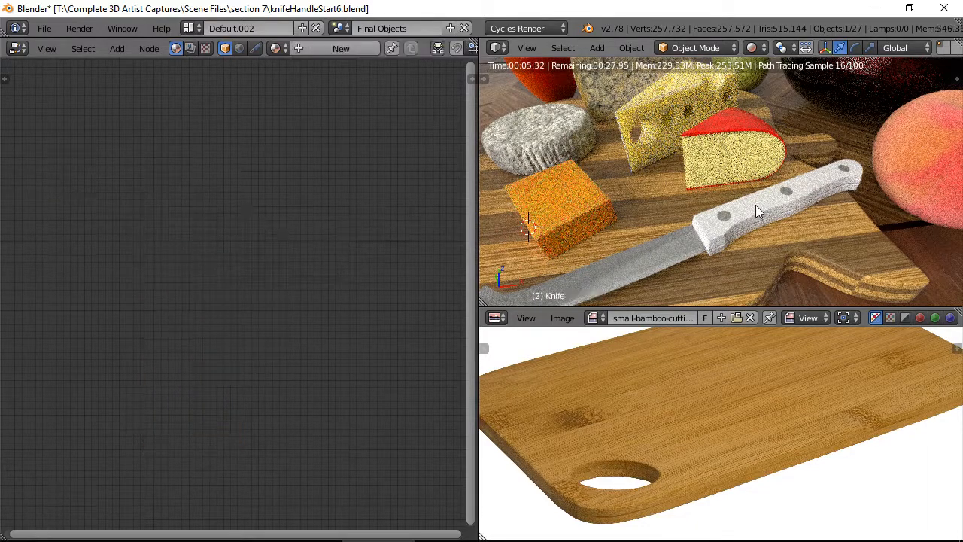
left_click(308, 47)
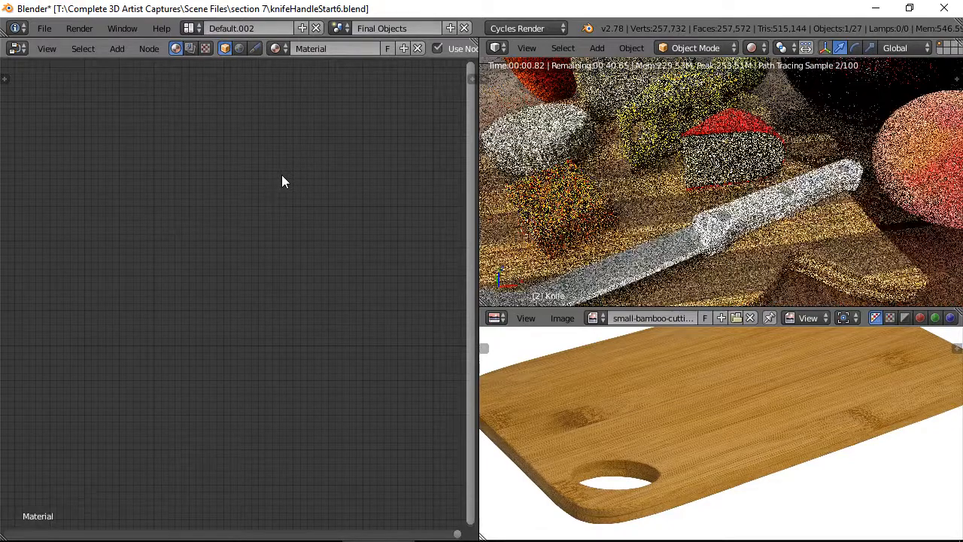
key("Home")
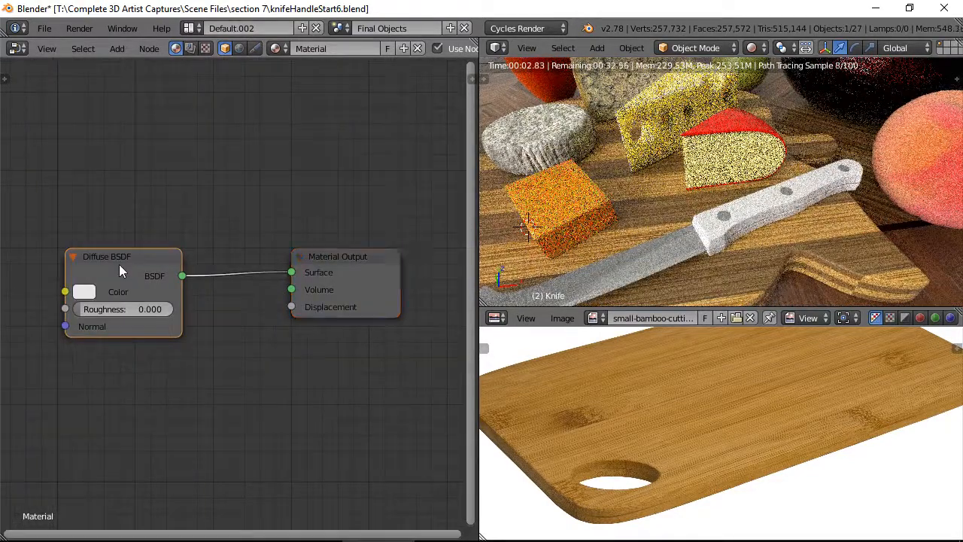
key("x")
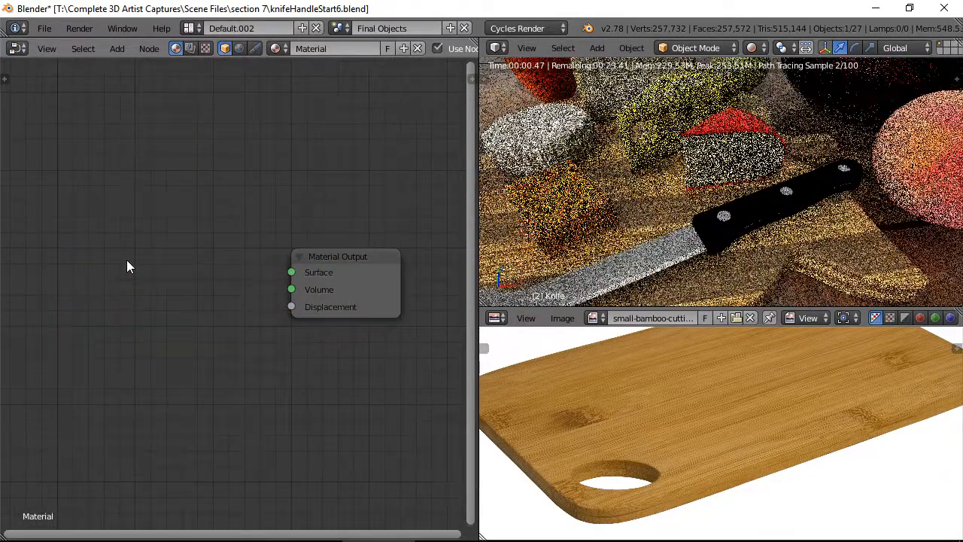
Step: Add the Bamboo Node group to the handle material and connect its Shader output to the Material Output's Surface
key("shift+a")
mouse_move(112, 347)
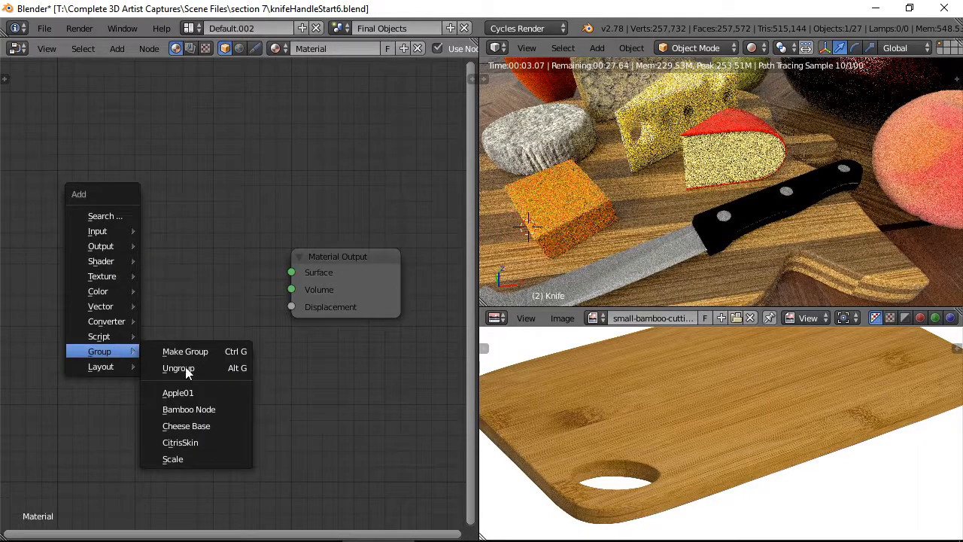
left_click(187, 409)
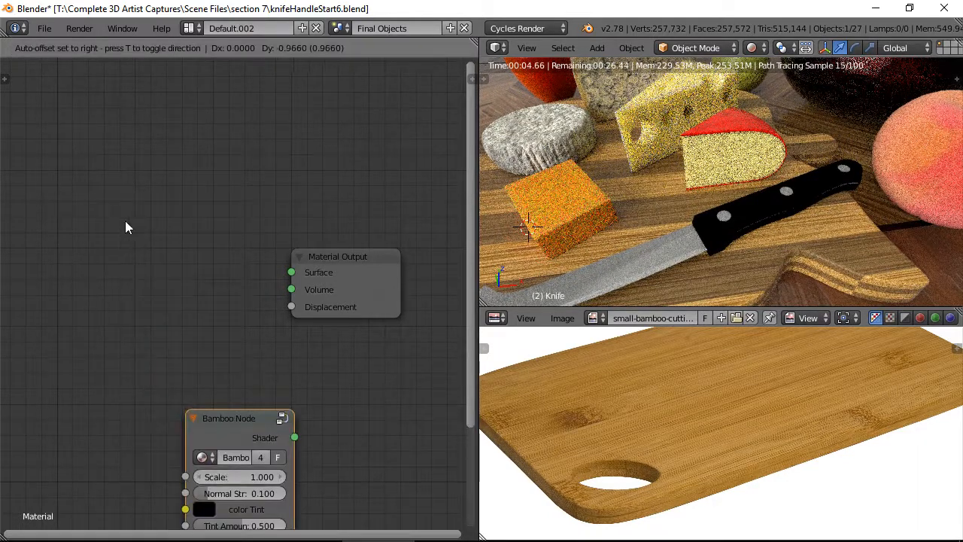
left_click(226, 249)
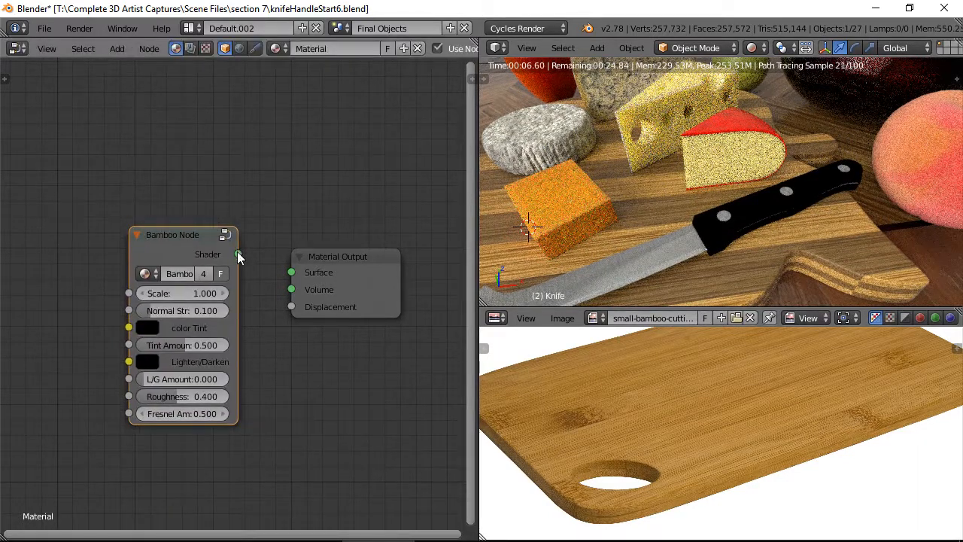
left_click_drag(292, 272, 238, 253)
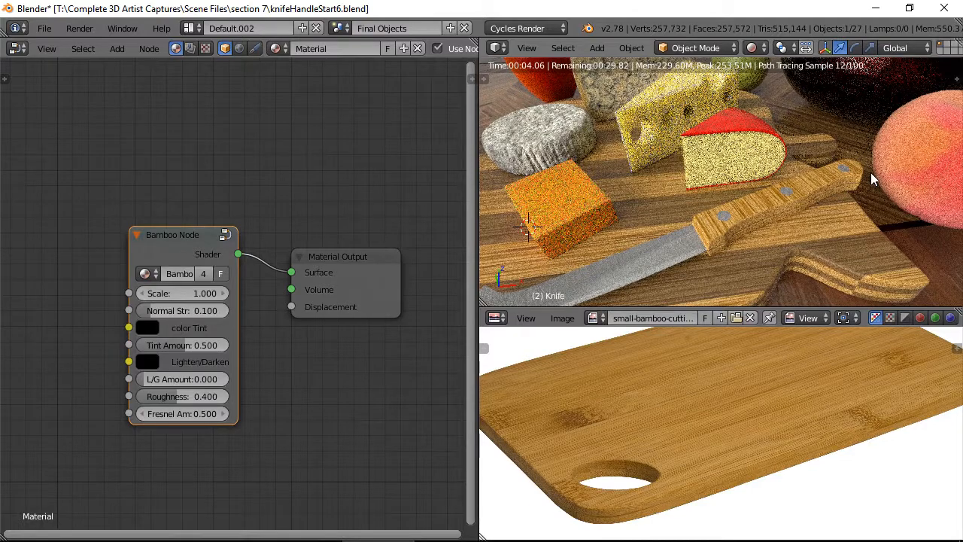
mouse_move(790, 212)
middle_mouse_down()
mouse_move(781, 215)
mouse_move(810, 197)
mouse_move(783, 199)
middle_mouse_up()
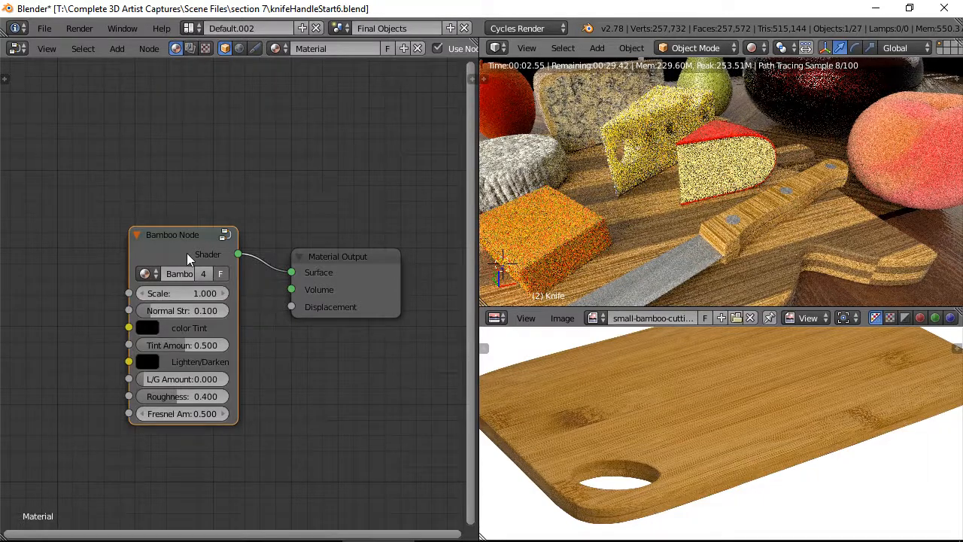
left_click_drag(173, 247, 158, 224)
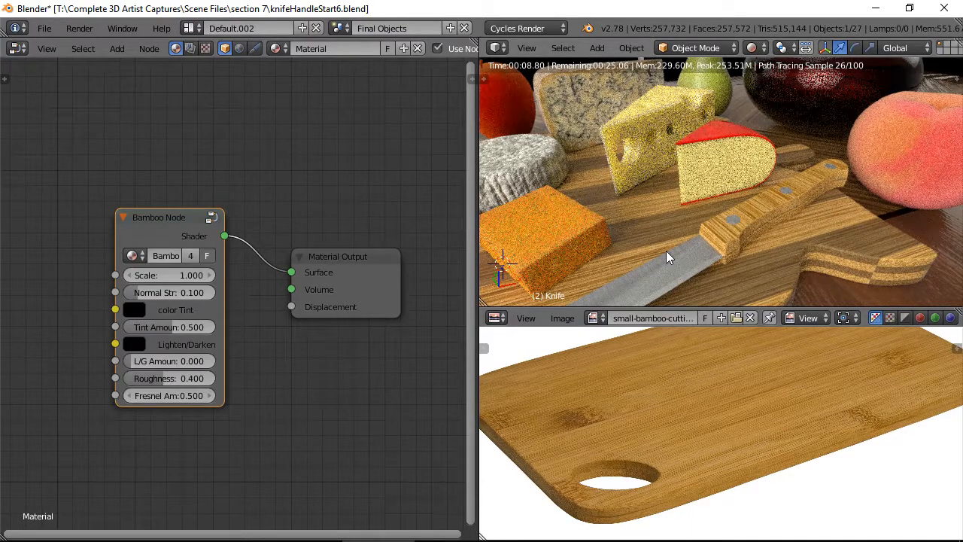
Step: Examine the Top Grain and Side Grain mapping inside the Bamboo Node group, then return to the material's main node tree
key("Tab")
scroll(157, 261, "down", 5)
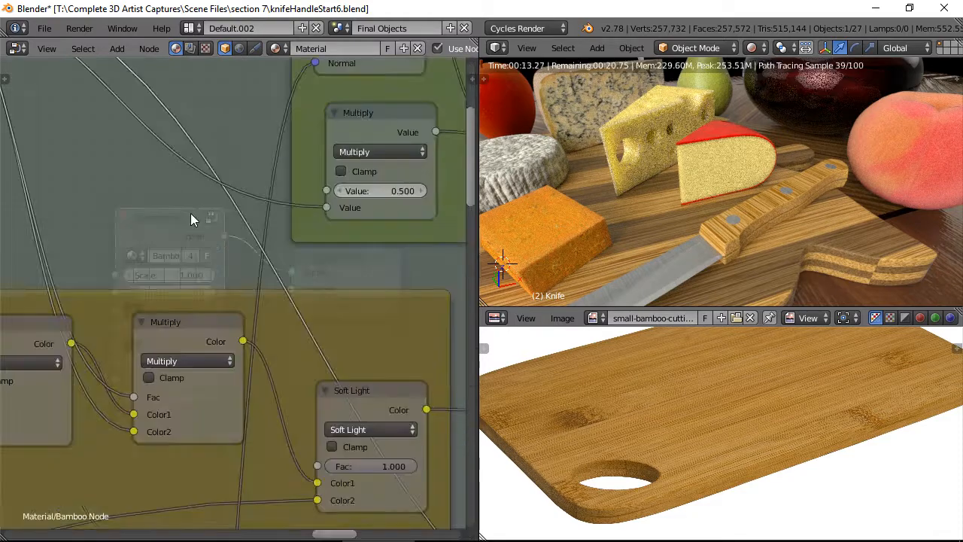
scroll(190, 213, "down", 4)
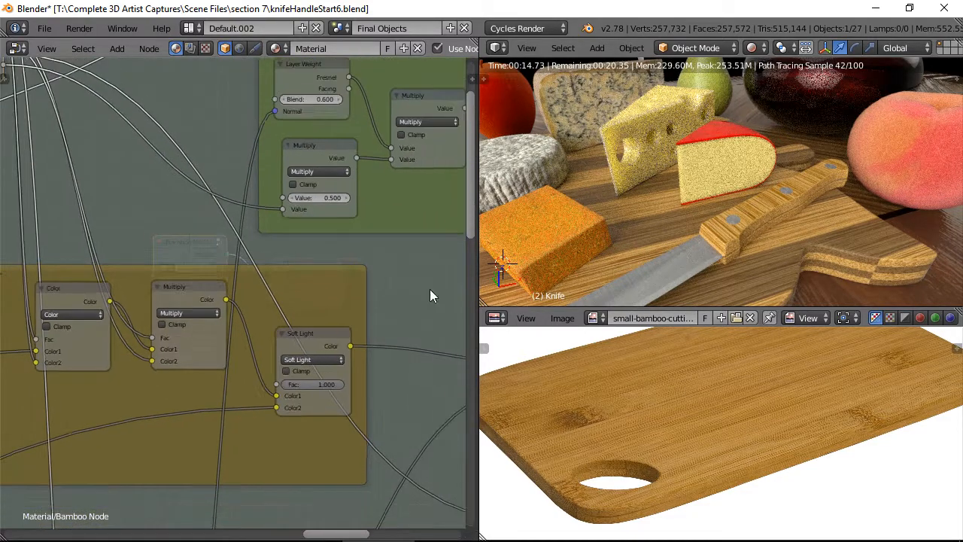
scroll(399, 292, "down", 2)
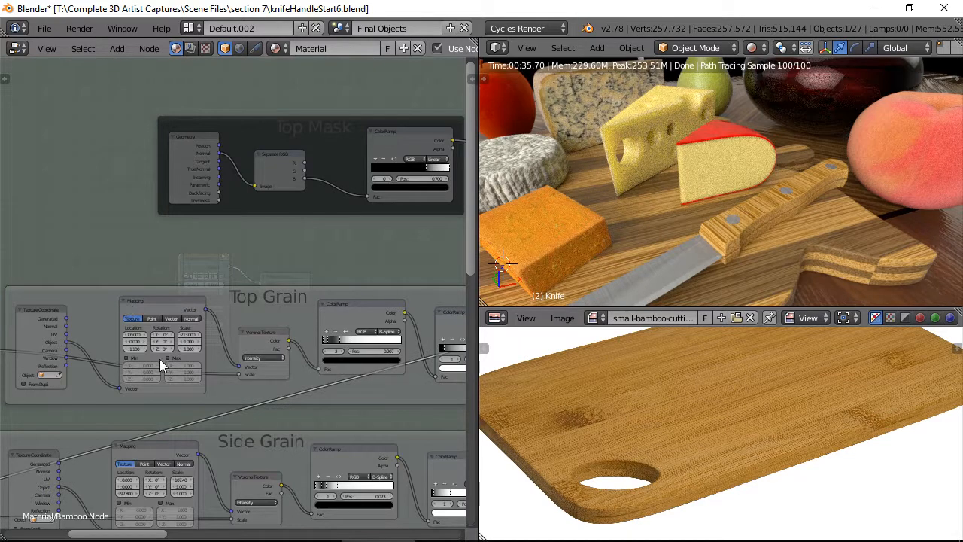
scroll(161, 357, "up", 6)
scroll(161, 356, "up", 5)
scroll(161, 357, "up", 3)
scroll(138, 283, "down", 3)
scroll(161, 357, "up", 3)
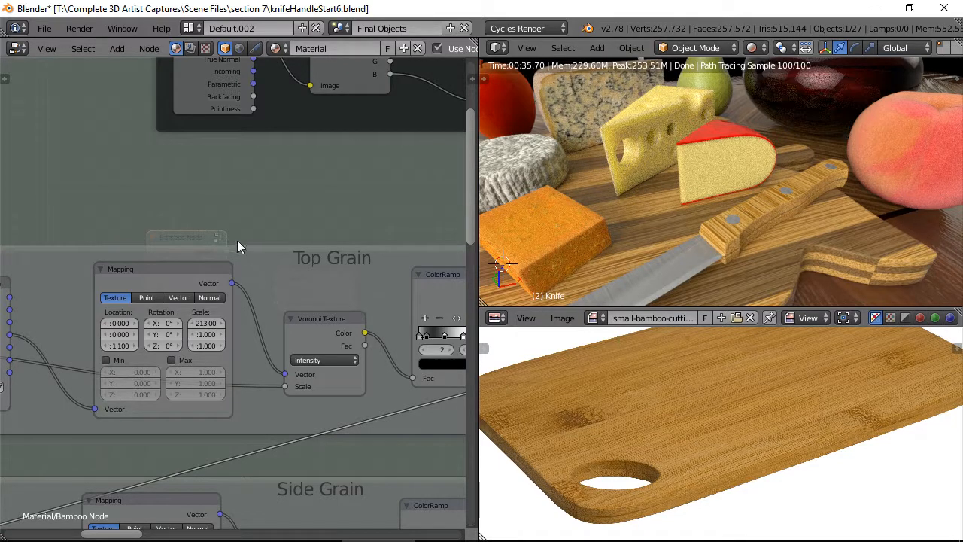
key("Tab")
Step: Space the Bamboo Node and the Material Output farther apart in the handle material
scroll(239, 240, "up", 1)
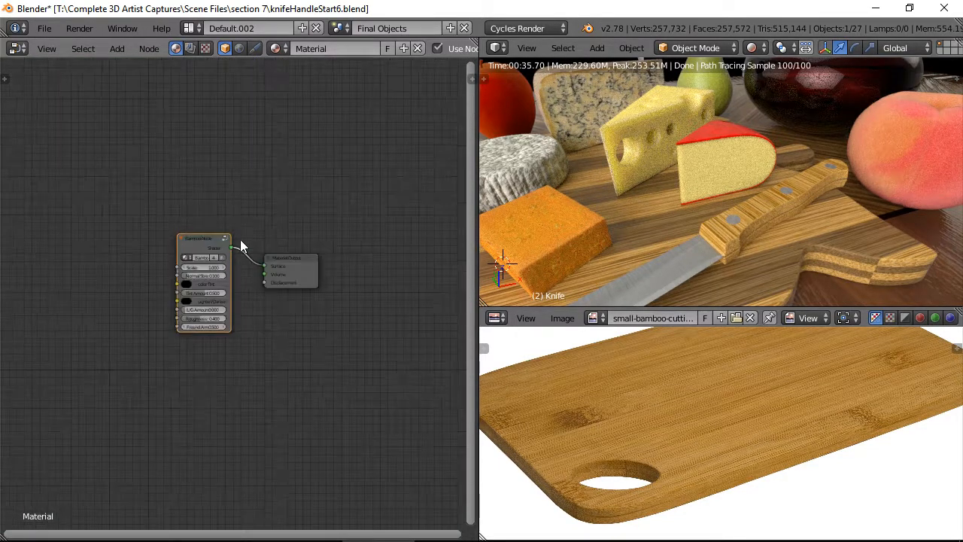
left_click_drag(296, 277, 366, 289)
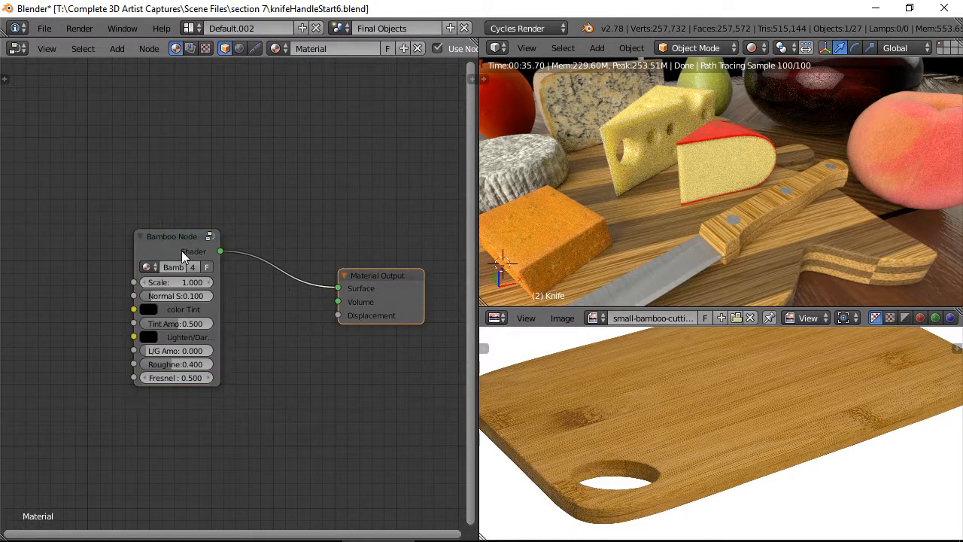
left_click_drag(182, 251, 190, 199)
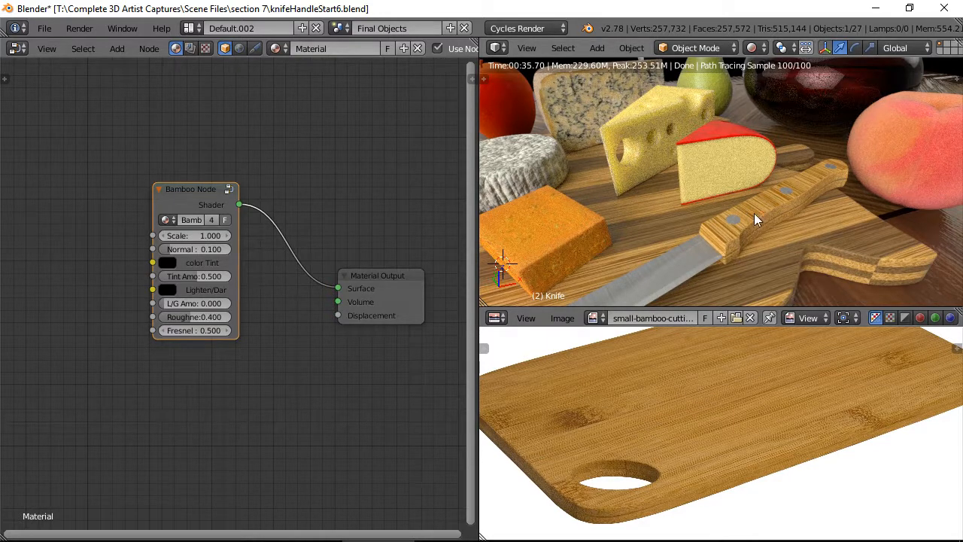
Step: Switch the viewport to Solid shading and select the knife's blade
left_click(752, 48)
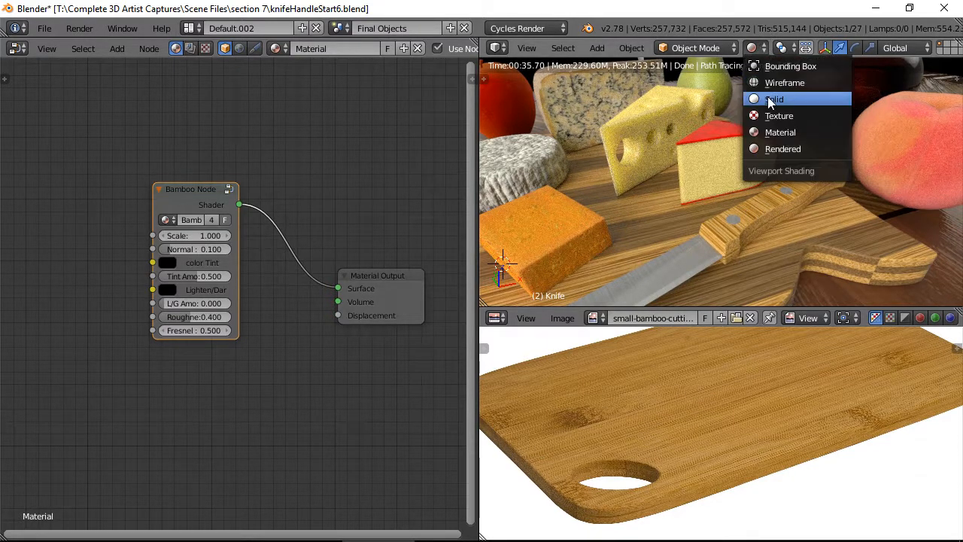
left_click(770, 100)
scroll(758, 236, "up", 5)
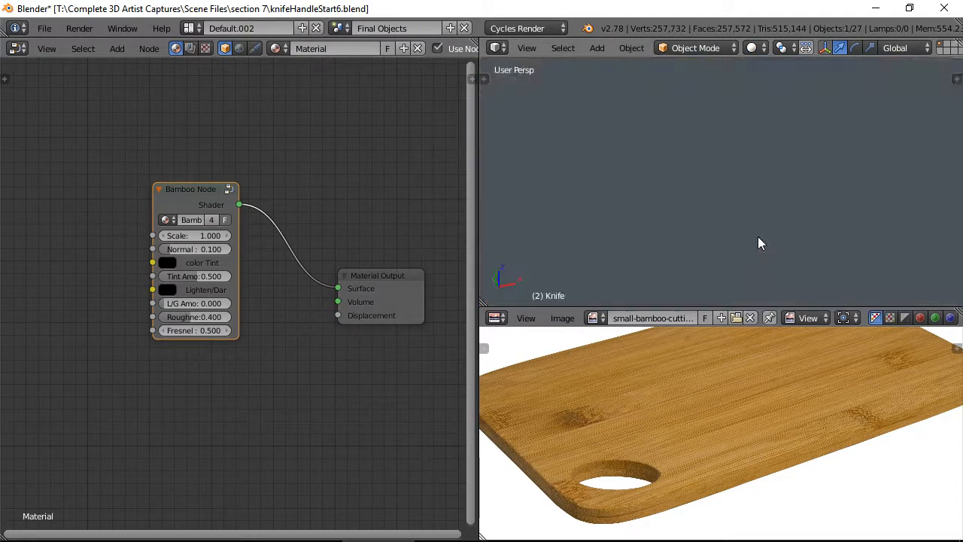
scroll(758, 236, "down", 7)
right_click(761, 220)
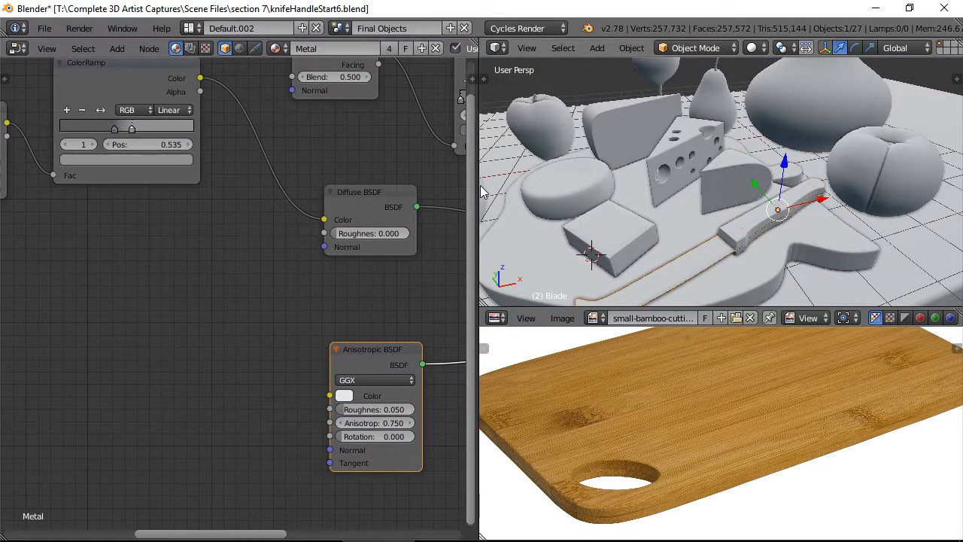
Step: Enlarge the 3D view at the expense of the node and image editors, and frame the knife on the board
left_click_drag(480, 186, 213, 191)
scroll(669, 281, "down", 5)
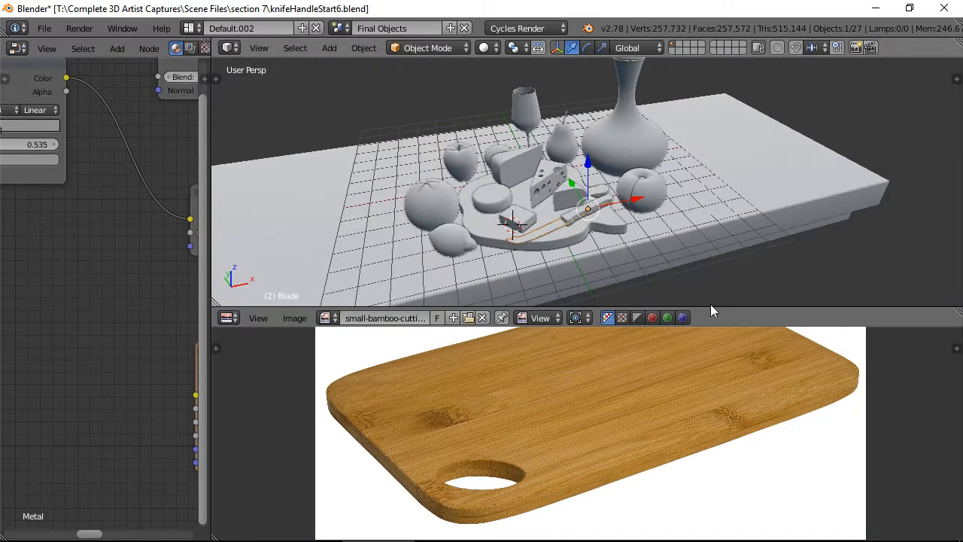
left_click_drag(711, 309, 719, 415)
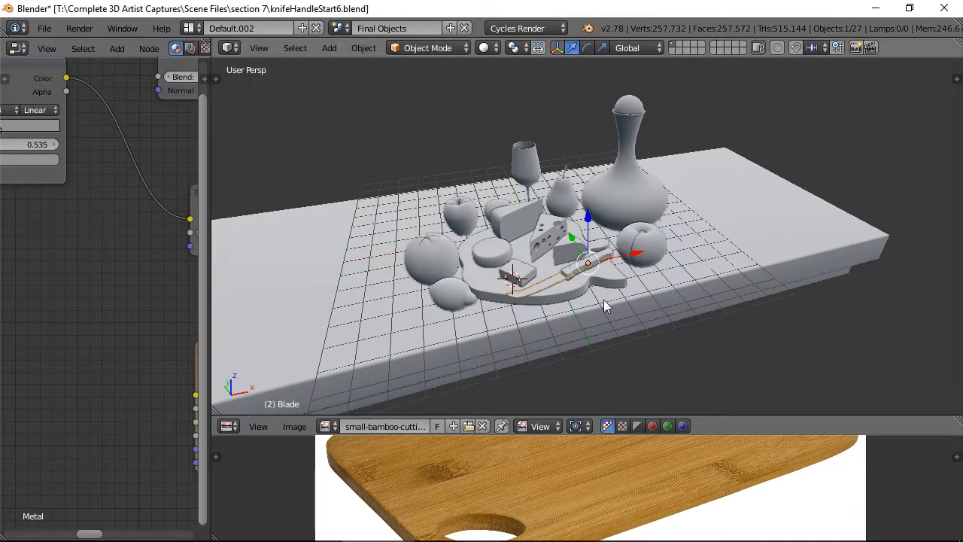
scroll(582, 243, "up", 8)
scroll(572, 202, "down", 5)
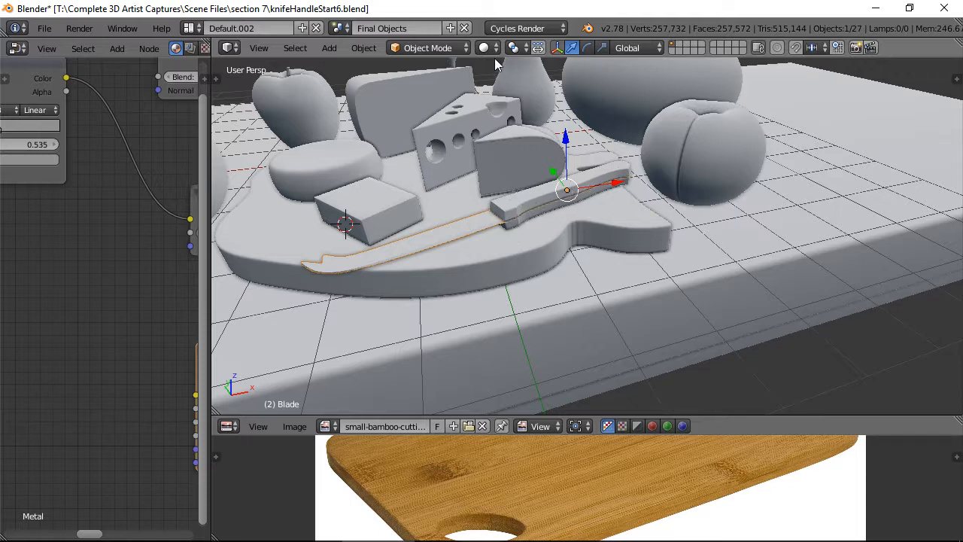
Step: Switch the transform manipulator to rotation and select the knife handle
left_click(588, 48)
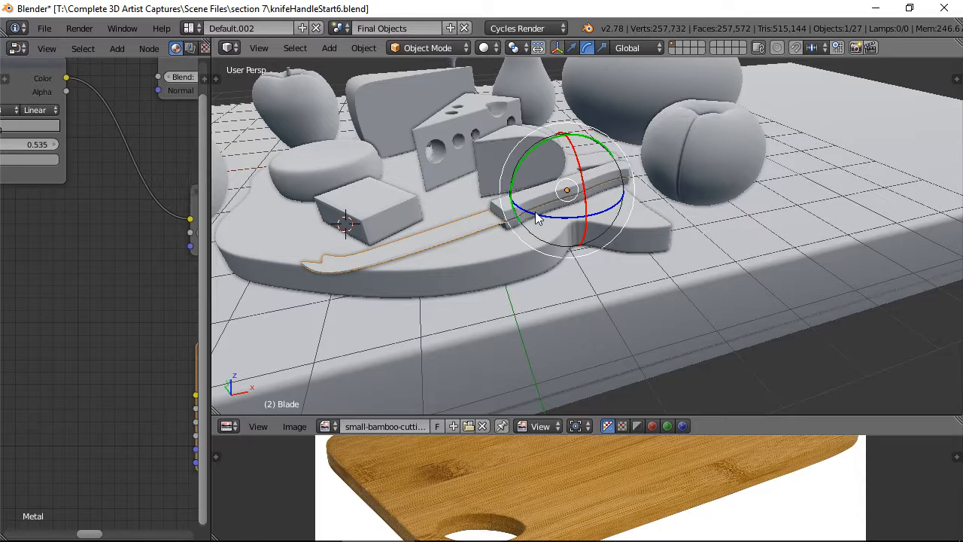
left_click_drag(573, 218, 570, 263)
right_click(757, 249)
right_click(558, 185)
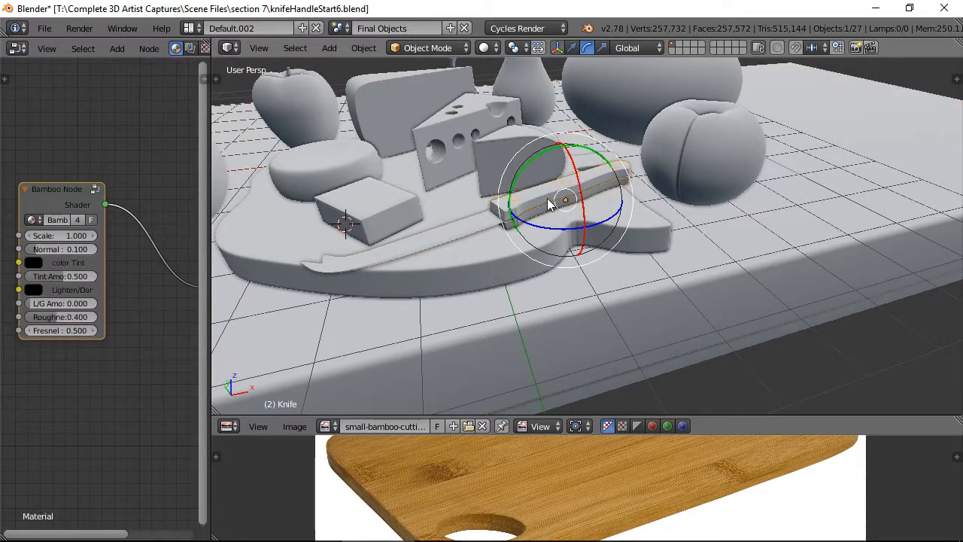
Step: Show the 3D view's tool shelf, enlarge the image editor area and change it to an Outliner
key("t")
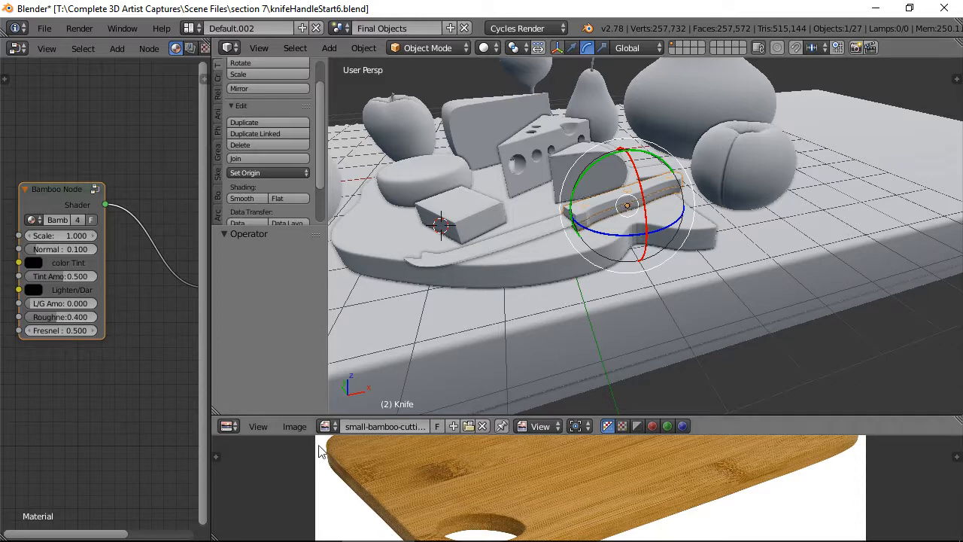
left_click_drag(707, 417, 707, 218)
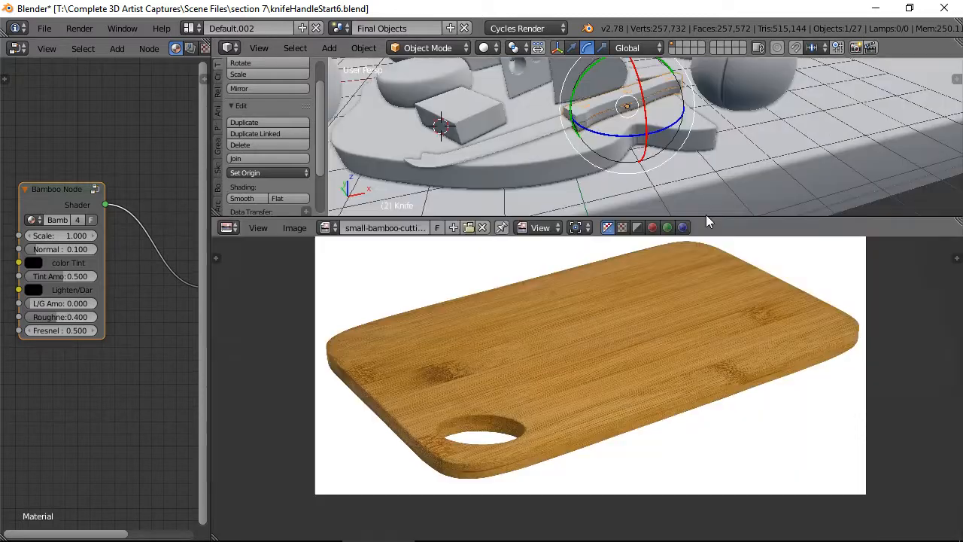
left_click(229, 227)
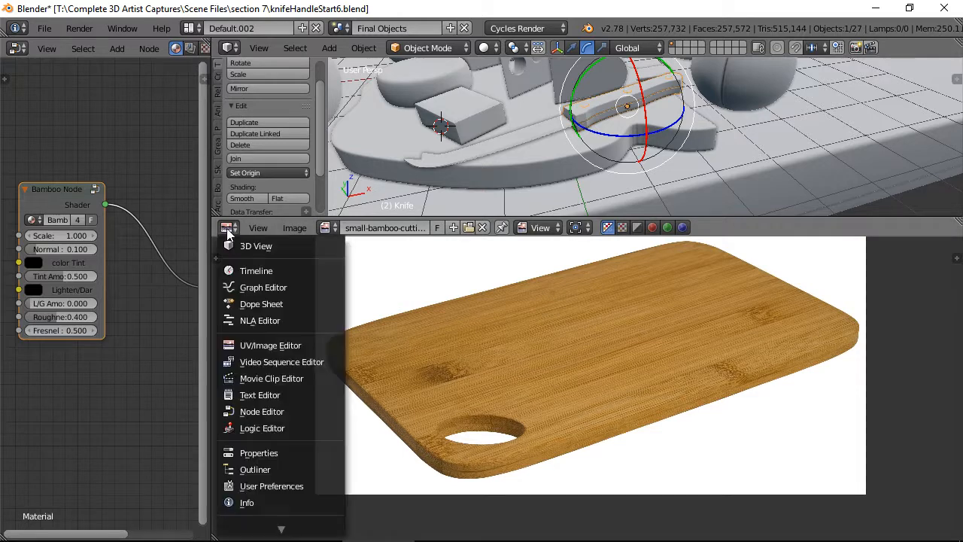
scroll(230, 452, "down", 2)
left_click(253, 443)
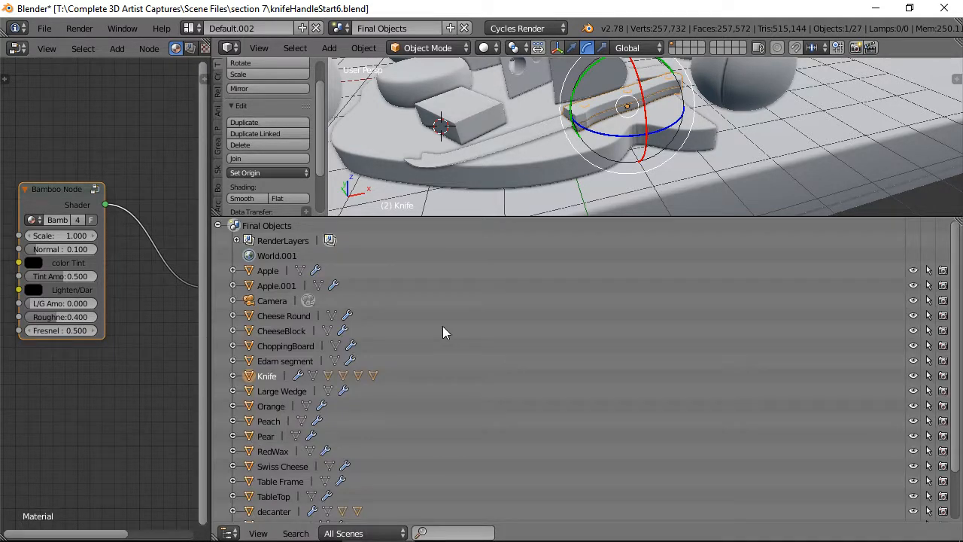
Step: Expand the Knife hierarchy in the Outliner and select Blade, handle top.000, handle top.001 and handle top.002 in turn to examine its parts
left_click(232, 375)
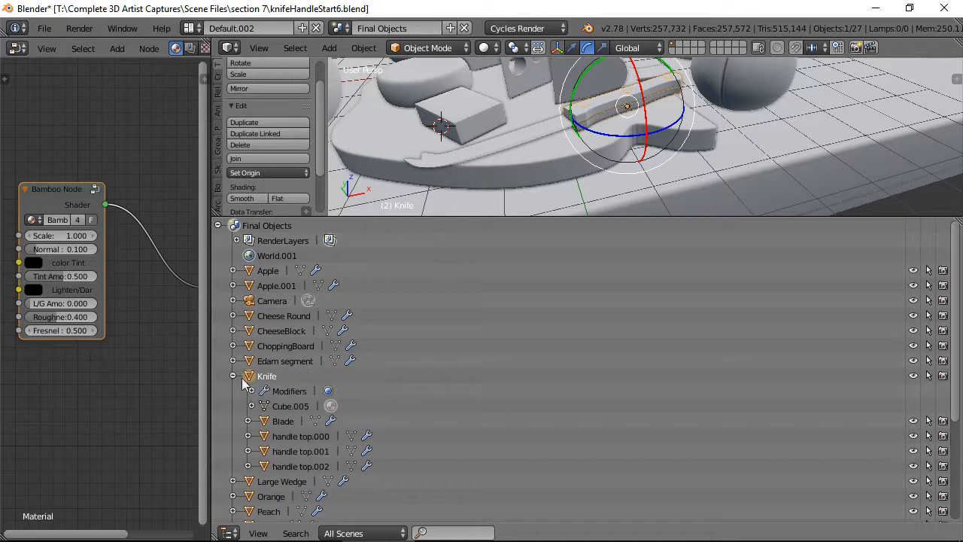
scroll(281, 395, "down", 3)
scroll(301, 401, "up", 2)
left_click(283, 391)
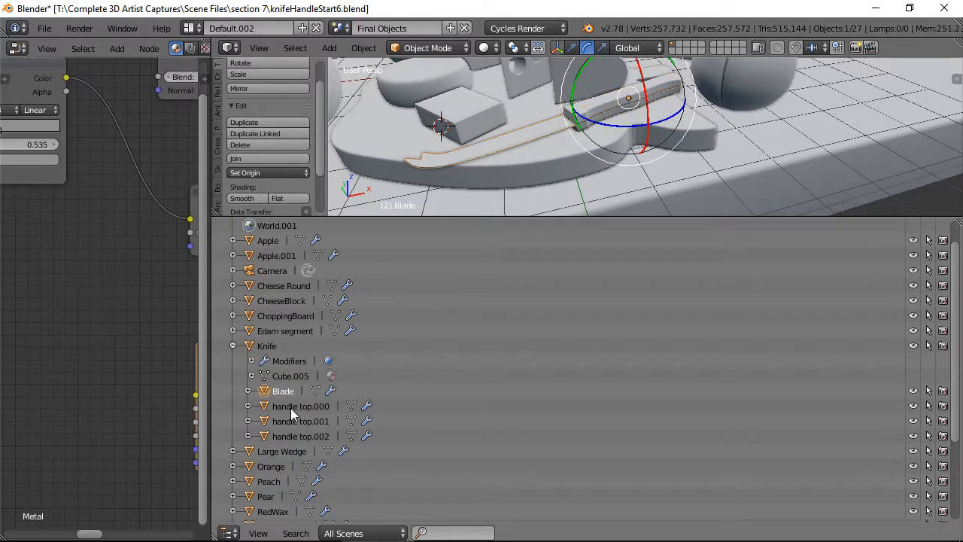
left_click(290, 407, "ctrl")
left_click(290, 422, "ctrl")
left_click(292, 437)
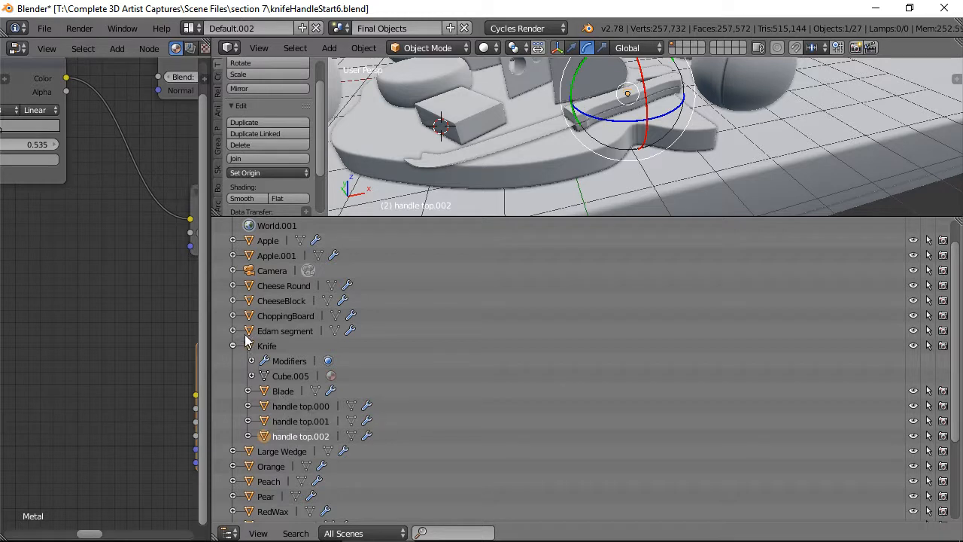
Step: Select Blade in the Outliner and clear its parent so it is separated from the Knife object
right_click(275, 383)
left_click(256, 346)
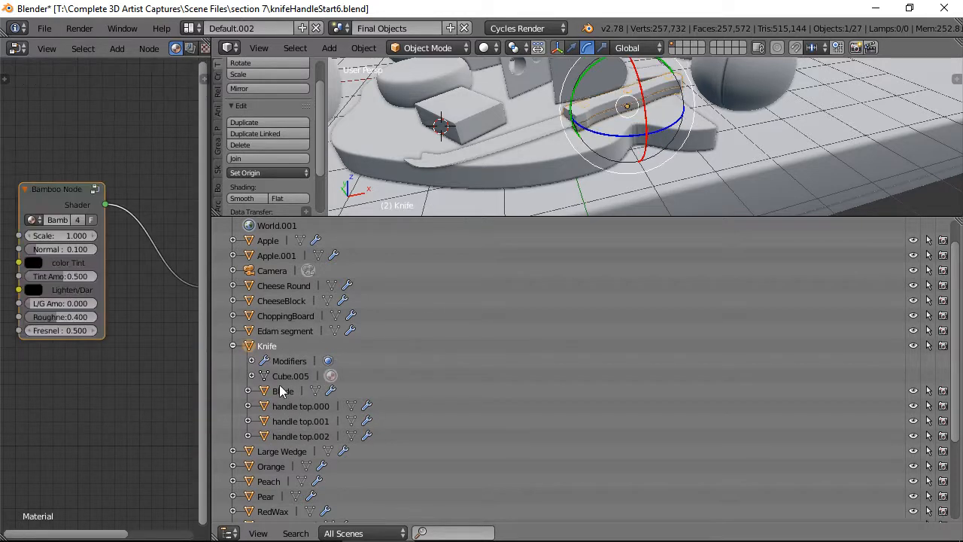
left_click(281, 392)
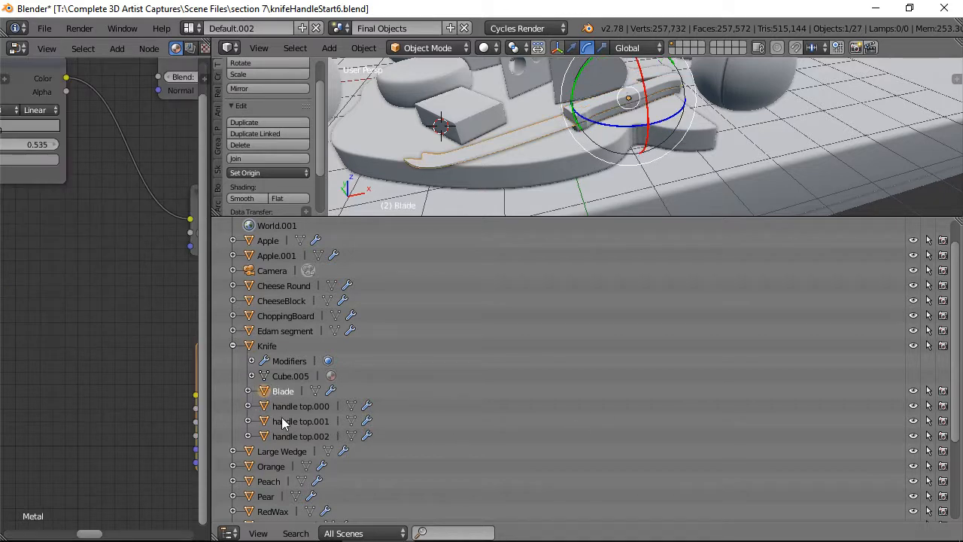
right_click(286, 391)
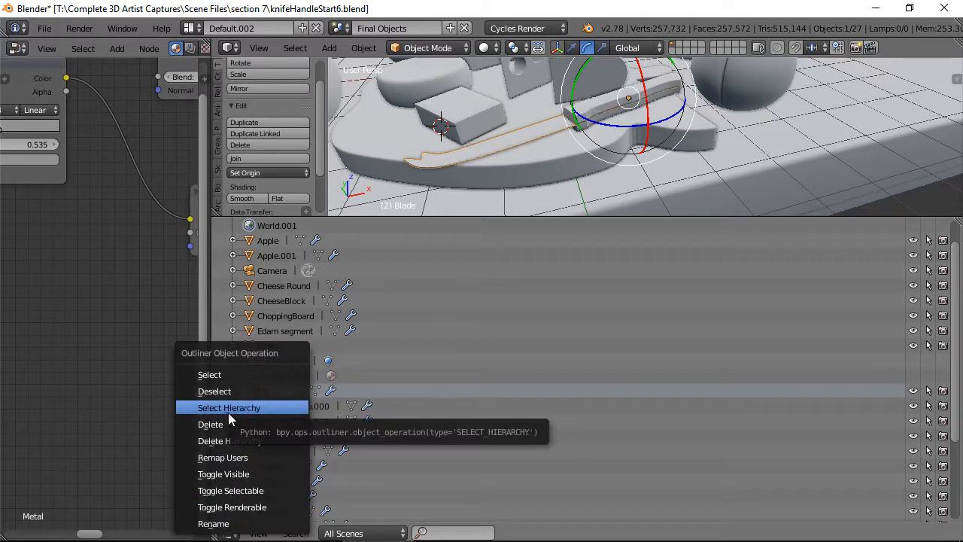
left_click(215, 374)
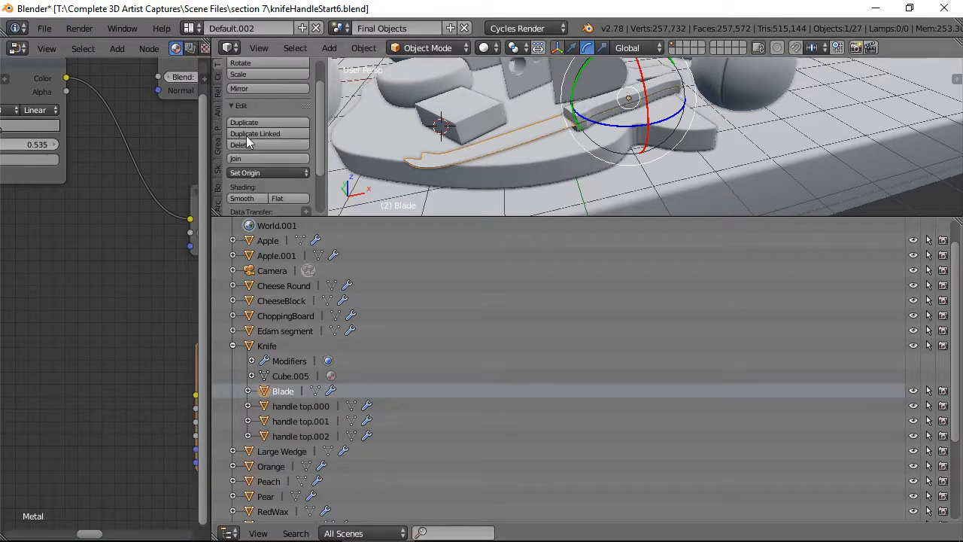
left_click(291, 50)
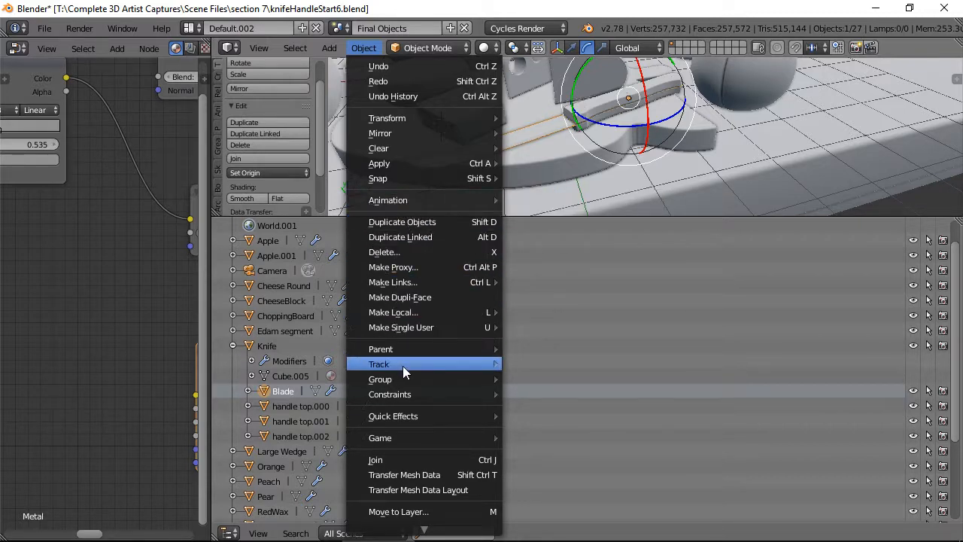
mouse_move(403, 349)
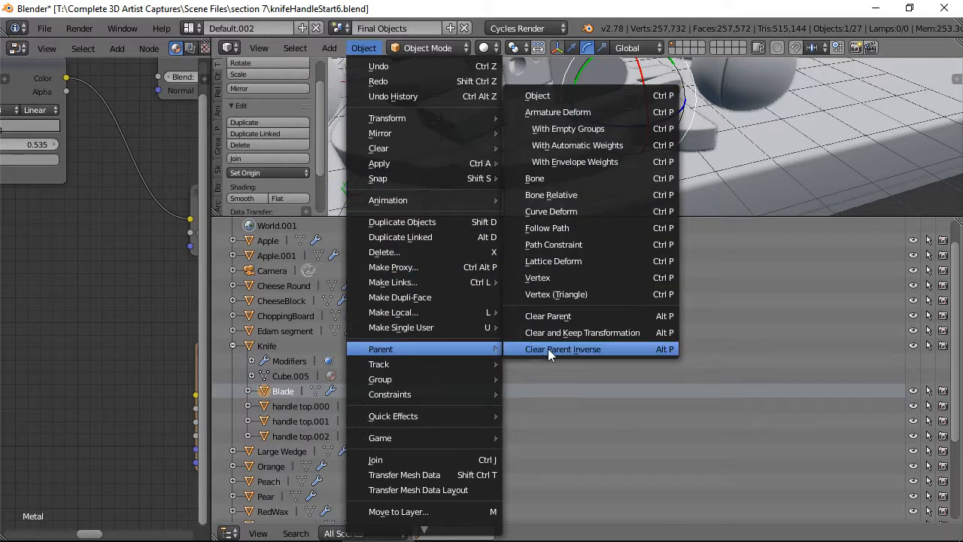
left_click(556, 316)
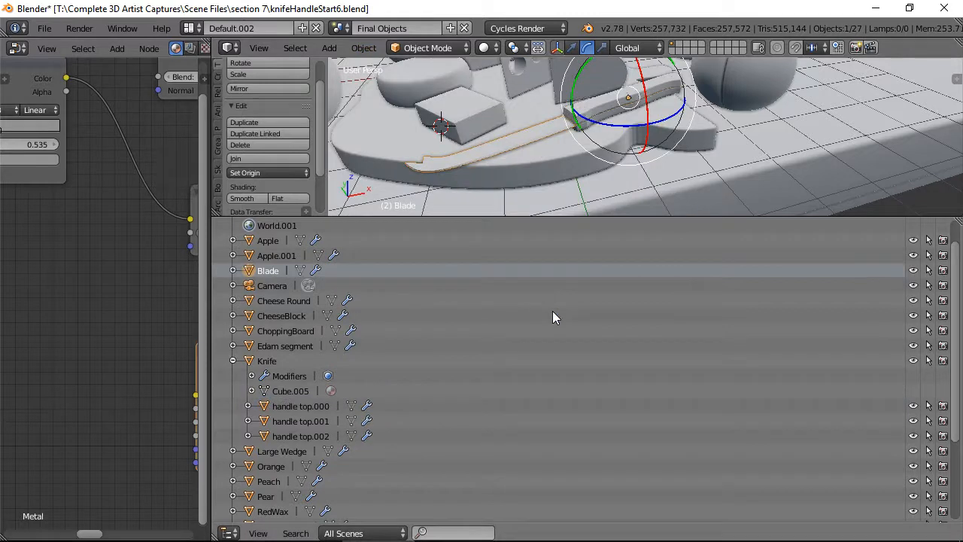
Step: Clear the parent of handle top.000, handle top.001 and handle top.002 in turn to detach them from Knife
left_click(285, 407)
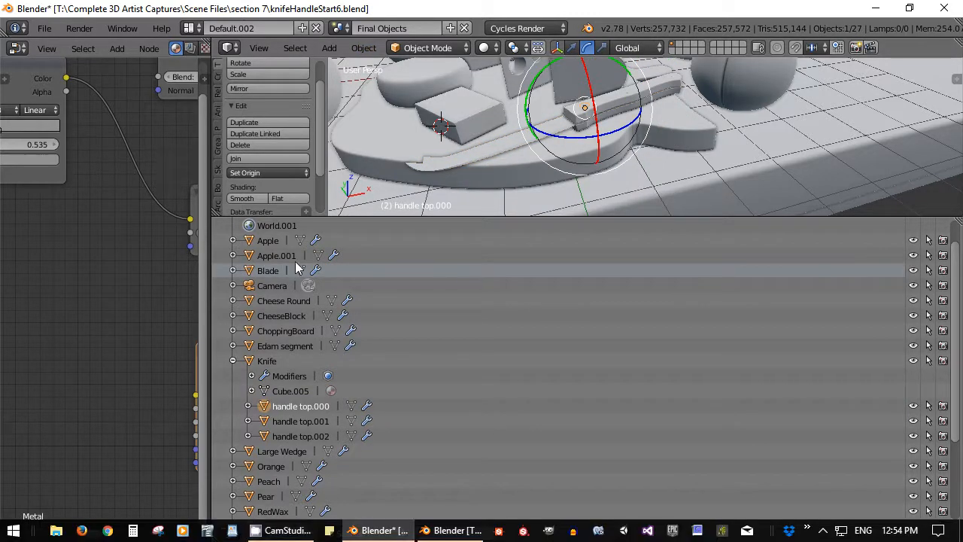
left_click(363, 48)
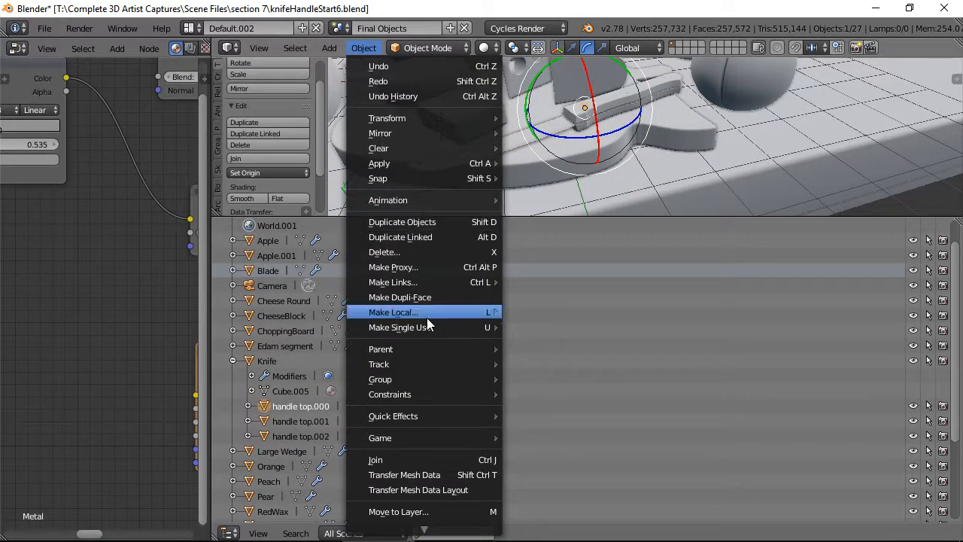
mouse_move(418, 348)
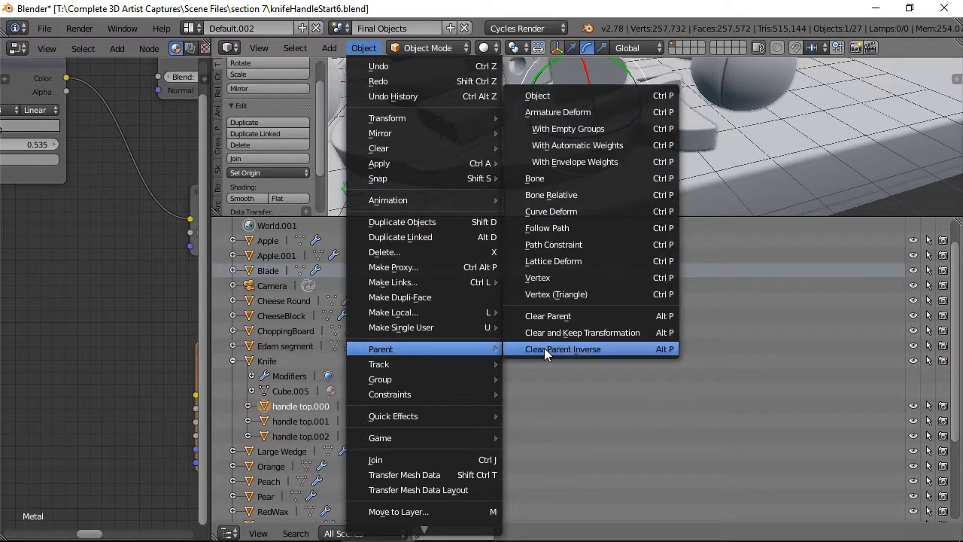
left_click(559, 310)
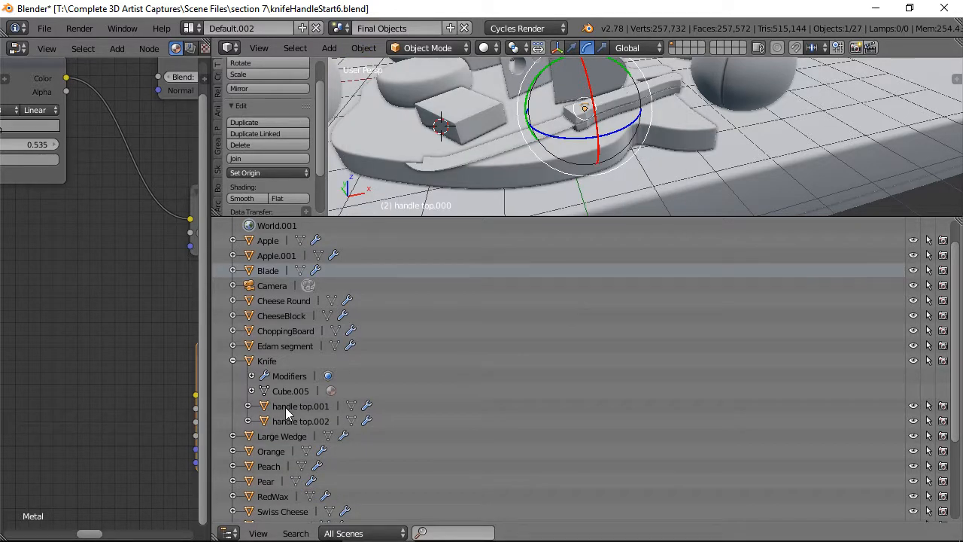
left_click(286, 408)
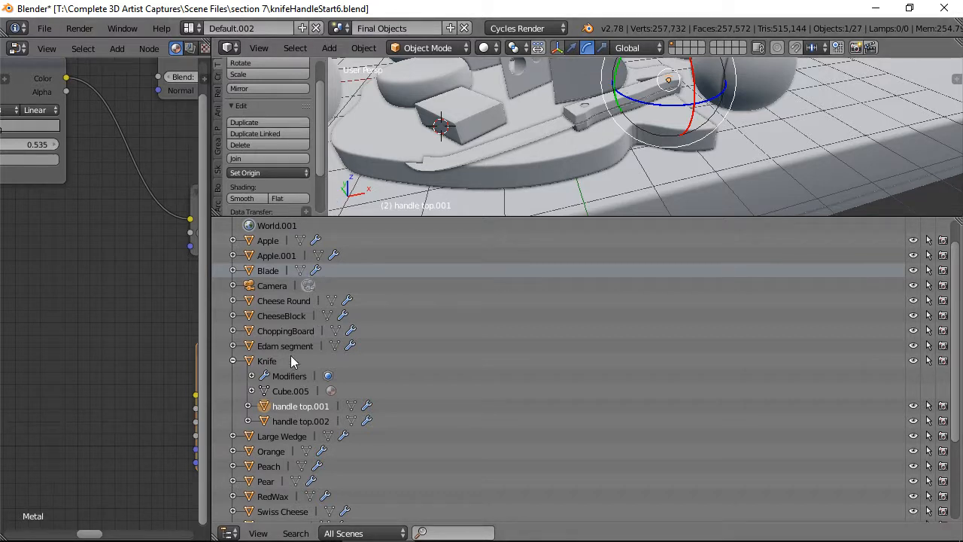
left_click(363, 48)
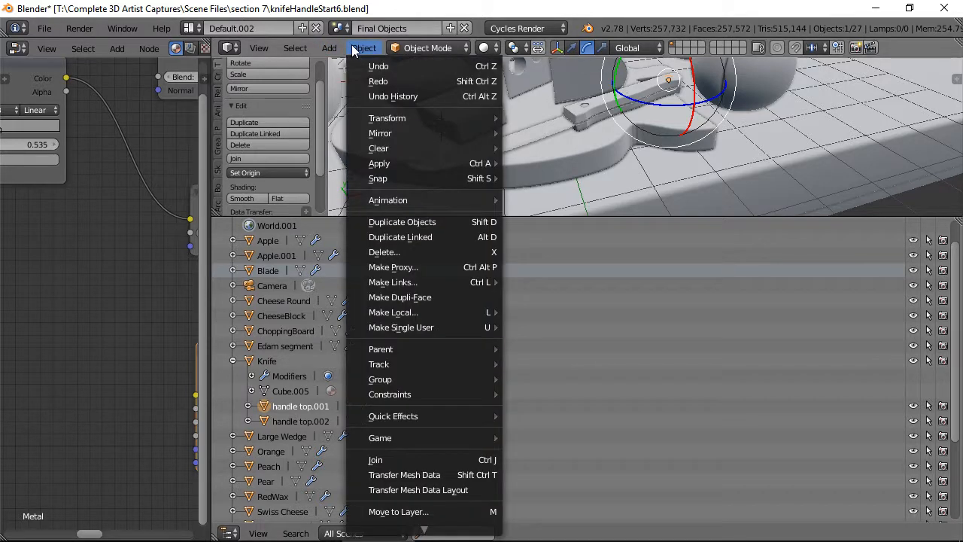
mouse_move(410, 348)
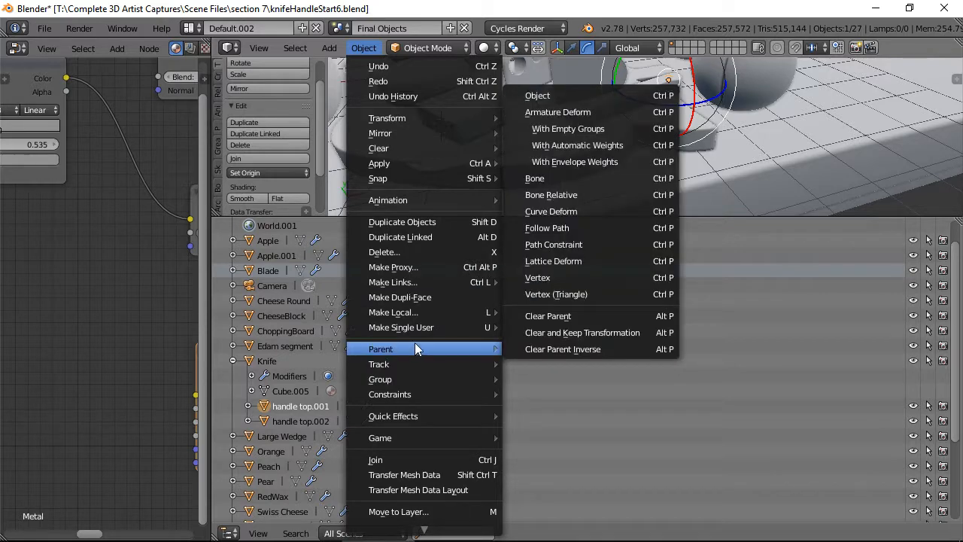
left_click(556, 319)
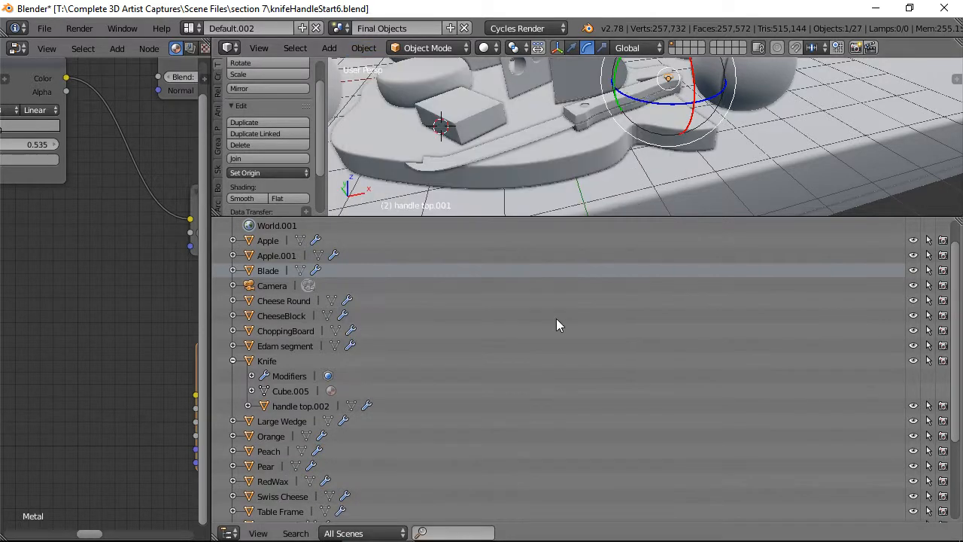
left_click(286, 406)
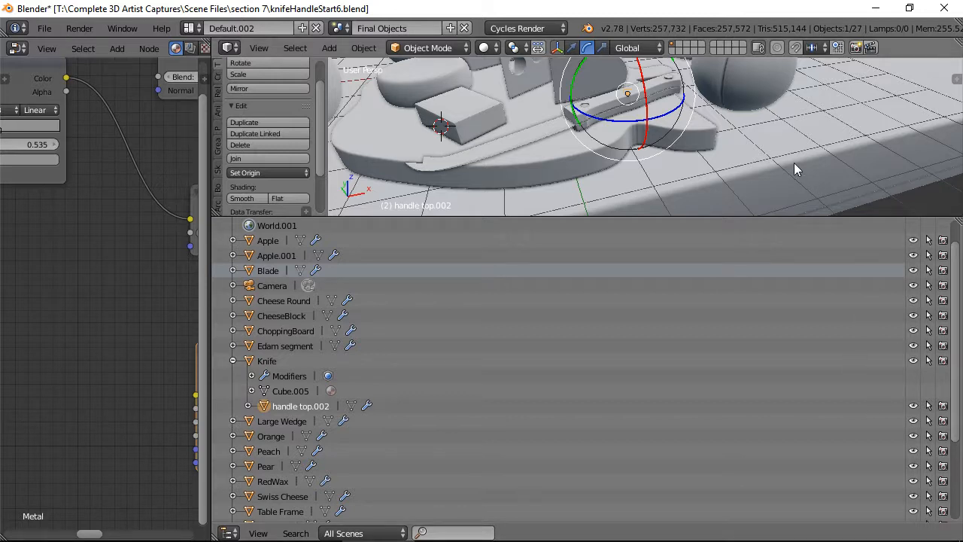
key("alt+p")
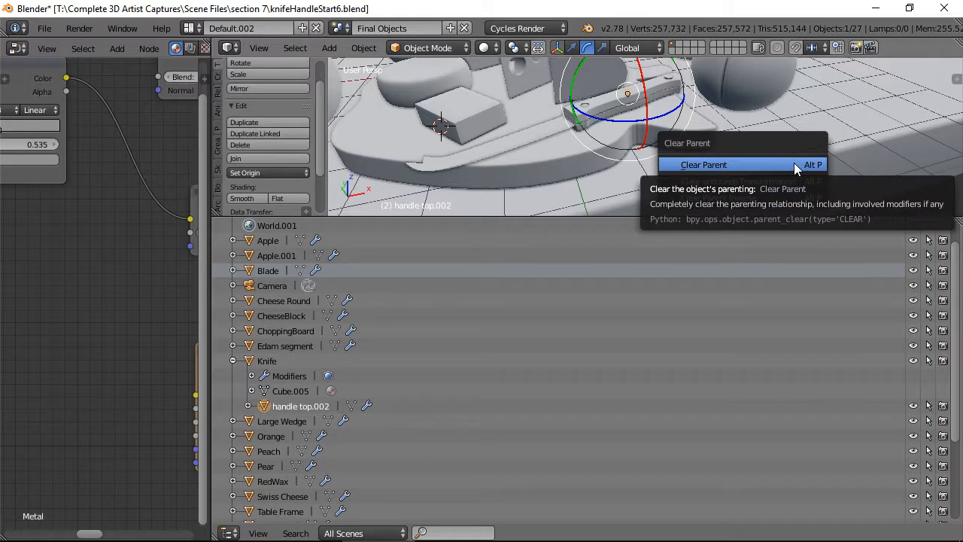
left_click(794, 163)
Step: Test-move the knife handle along the X axis with the translate manipulator, and undo the move
right_click(657, 90)
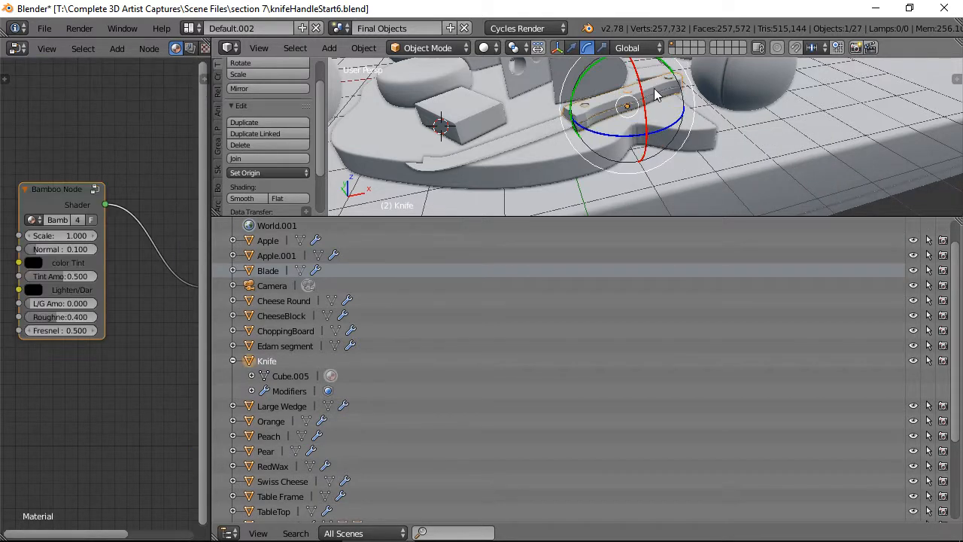
left_click(571, 48)
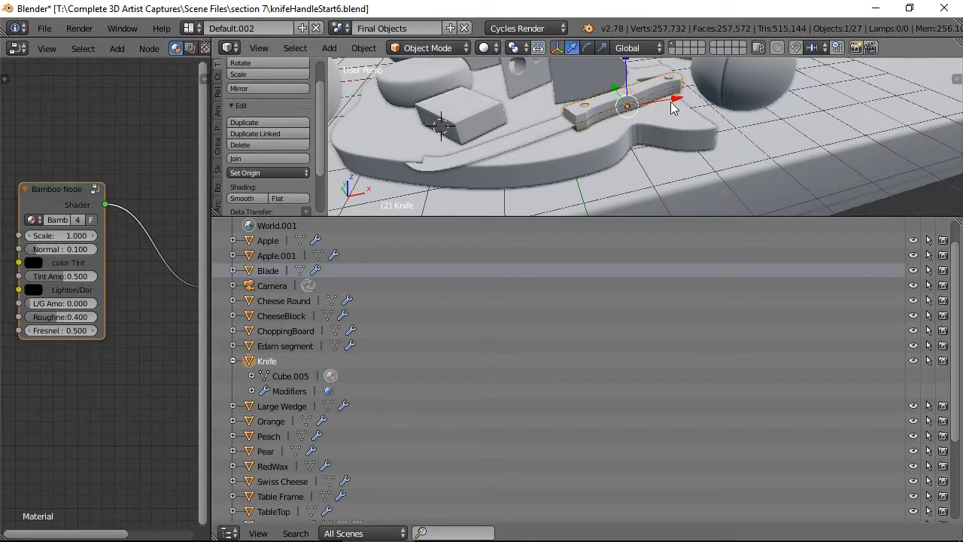
left_click_drag(676, 100, 613, 133)
key("shift+a")
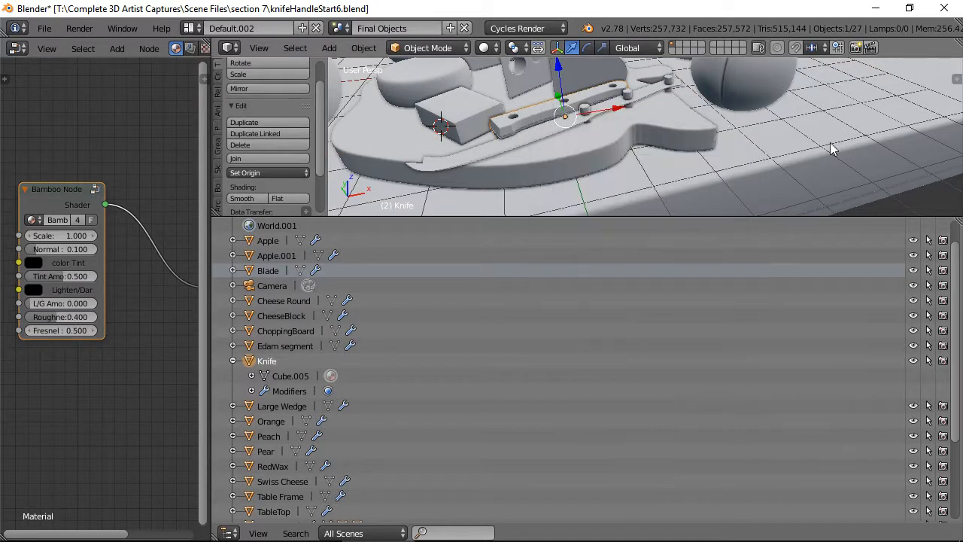
key("ctrl+z")
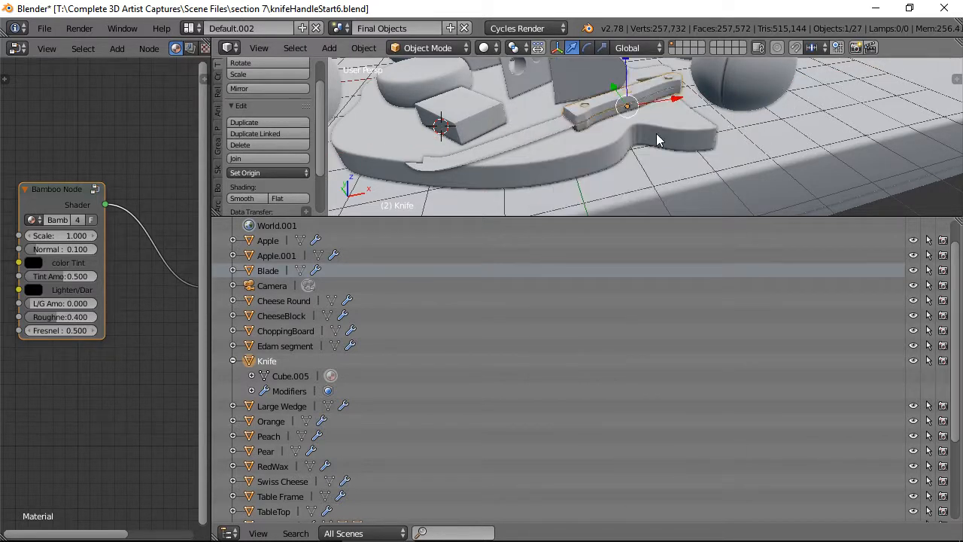
Step: Enlarge the 3D view at the Outliner's expense and frame the spot where the blade meets the handle
left_click_drag(436, 217, 419, 521)
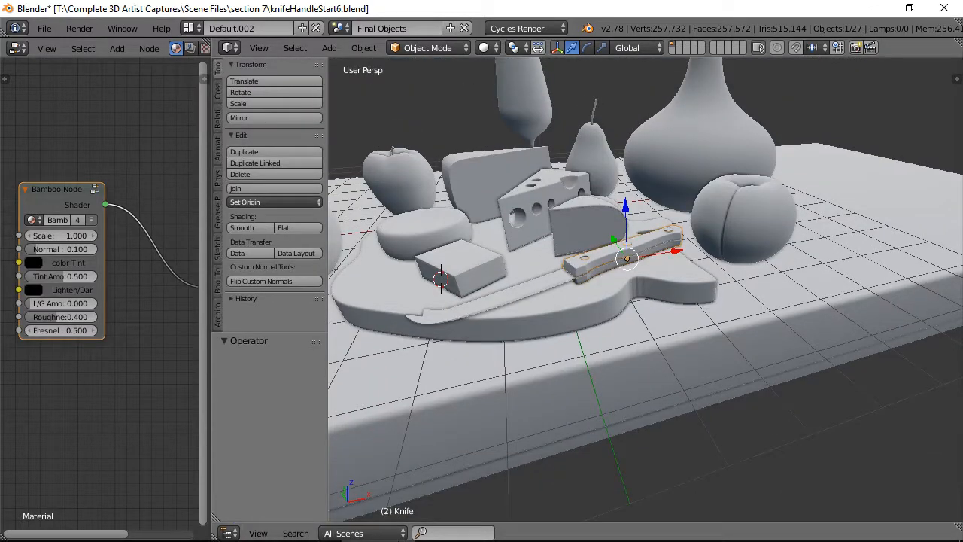
scroll(645, 231, "up", 8)
scroll(645, 231, "down", 3)
middle_click_drag(619, 274, 508, 243, "shift")
scroll(537, 282, "up", 7)
scroll(540, 279, "down", 2)
scroll(578, 242, "down", 5)
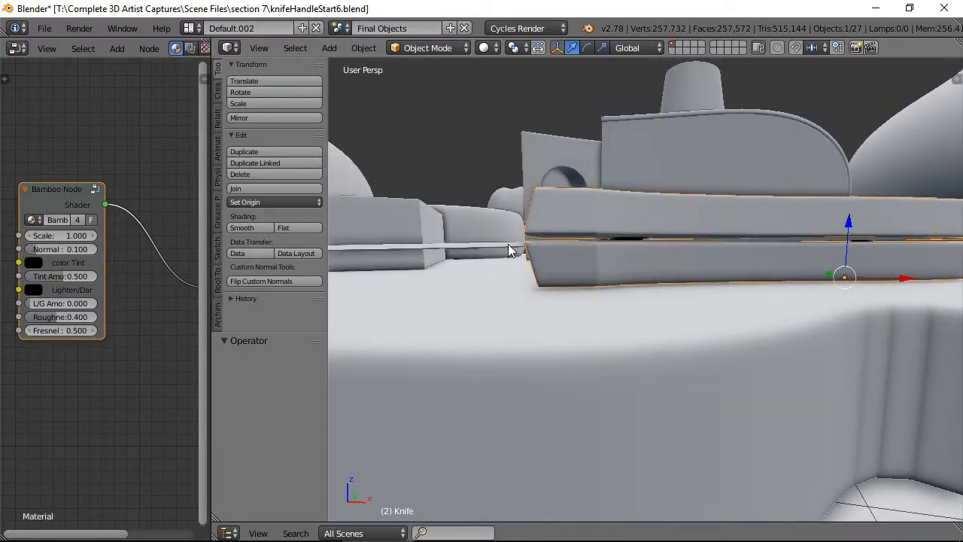
Step: Select the blade and inspect from the side how it sits between the two handle halves
right_click(508, 244)
scroll(652, 248, "down", 5)
middle_click_drag(850, 255, 819, 272)
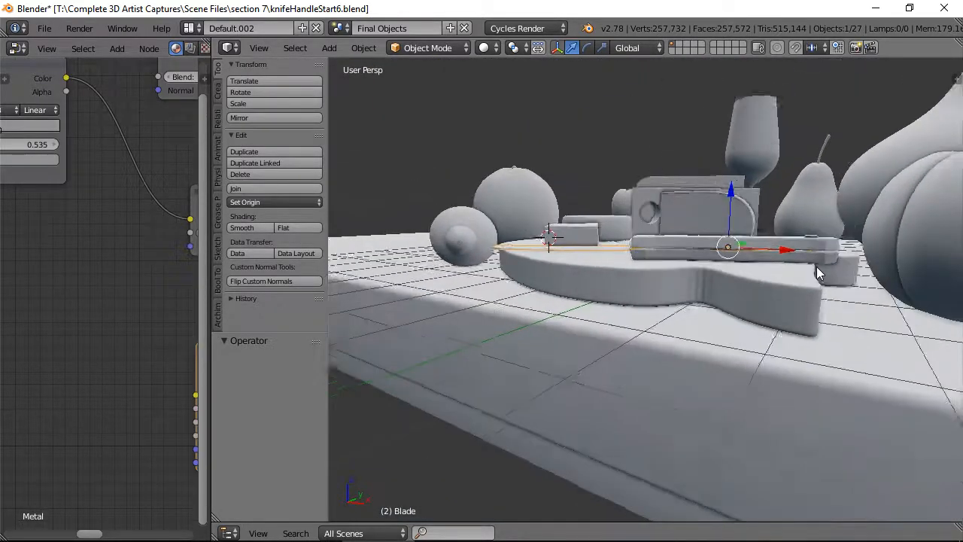
scroll(718, 255, "up", 8)
scroll(719, 255, "down", 6)
scroll(719, 255, "up", 3)
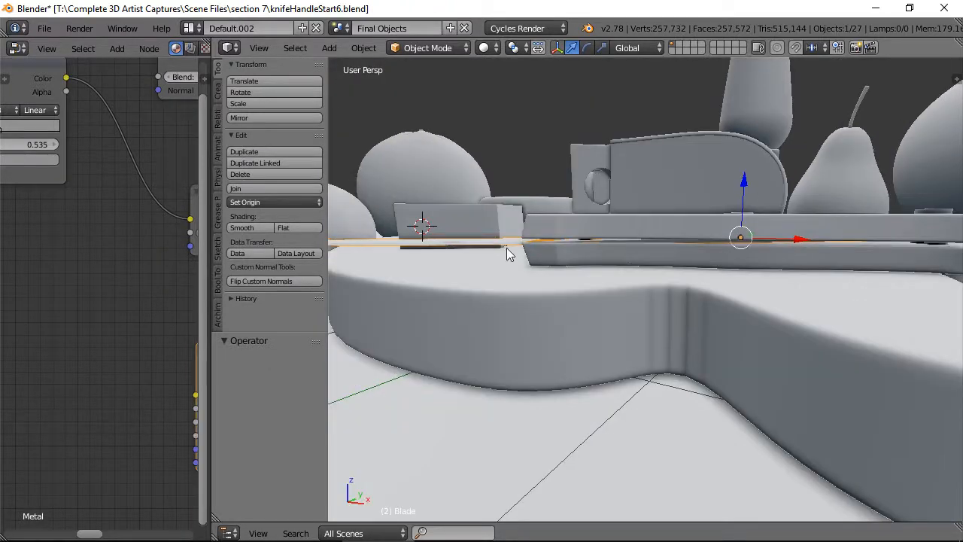
Step: Undo the recent changes back to before the parents of the blade and handle rivets were cleared
key("ctrl+z")
key("ctrl+z")
key("ctrl+z")
key("ctrl+z")
key("ctrl+z")
key("ctrl+z")
key("ctrl+z")
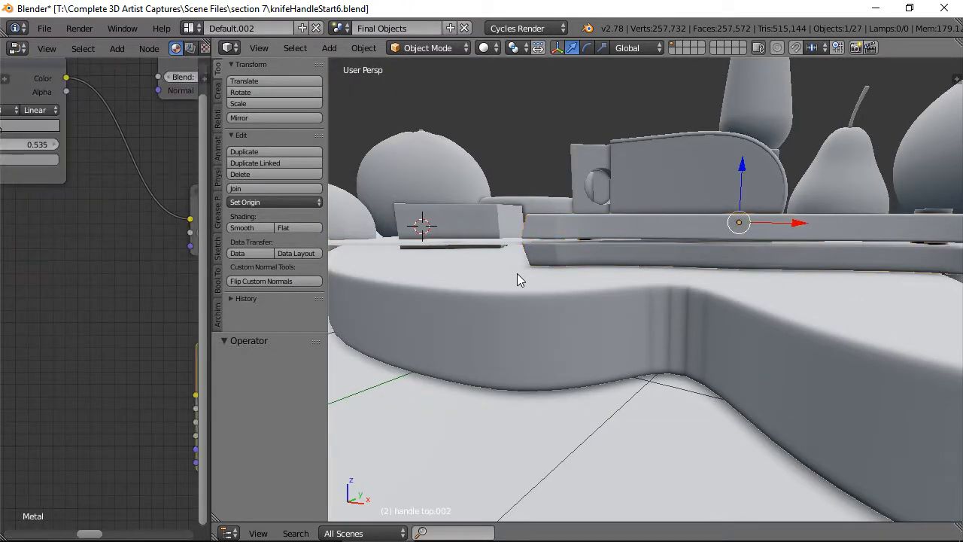
key("ctrl+z")
key("ctrl+z")
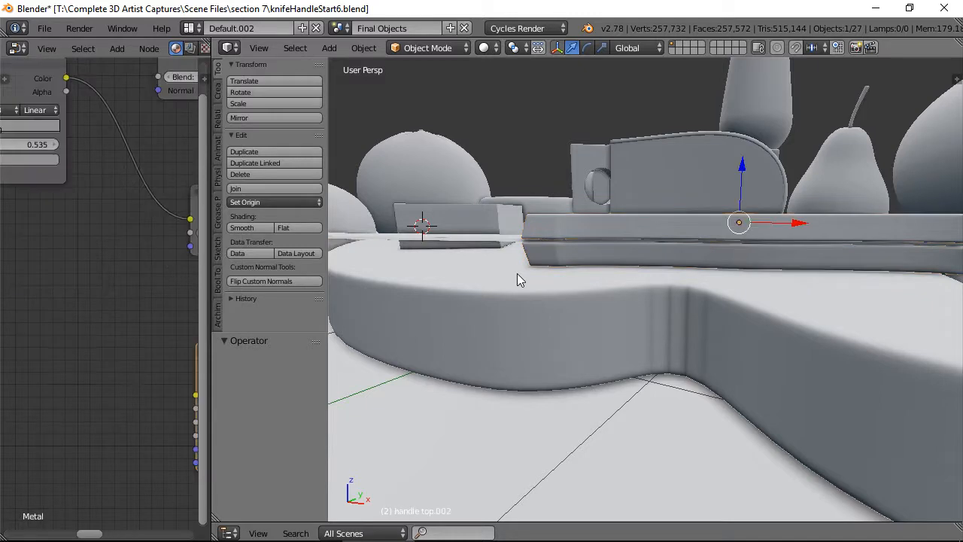
Step: Parent the rivets handle top.001, handle top.002 and handle top.000 to the Blade, using the Object parent type
middle_click_drag(695, 245, 736, 322)
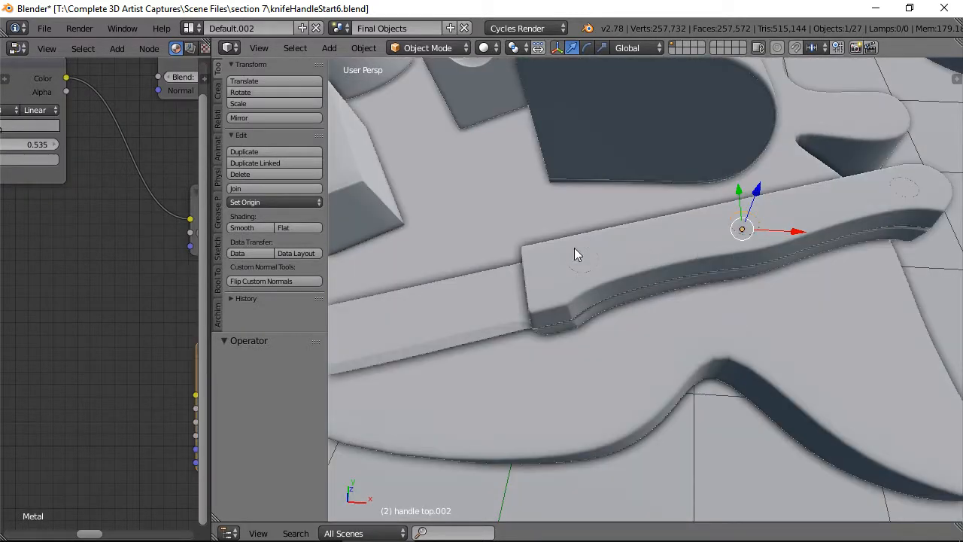
right_click(487, 303)
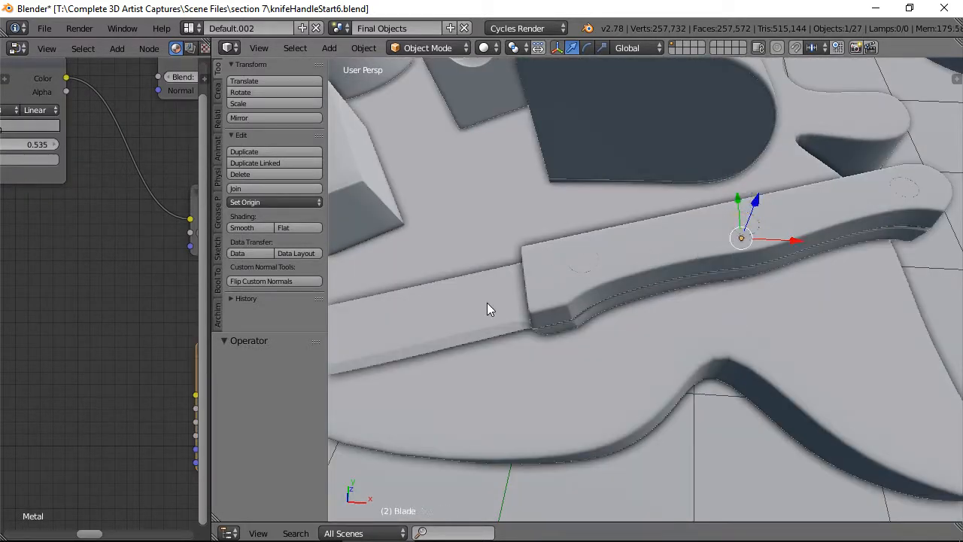
right_click(592, 264)
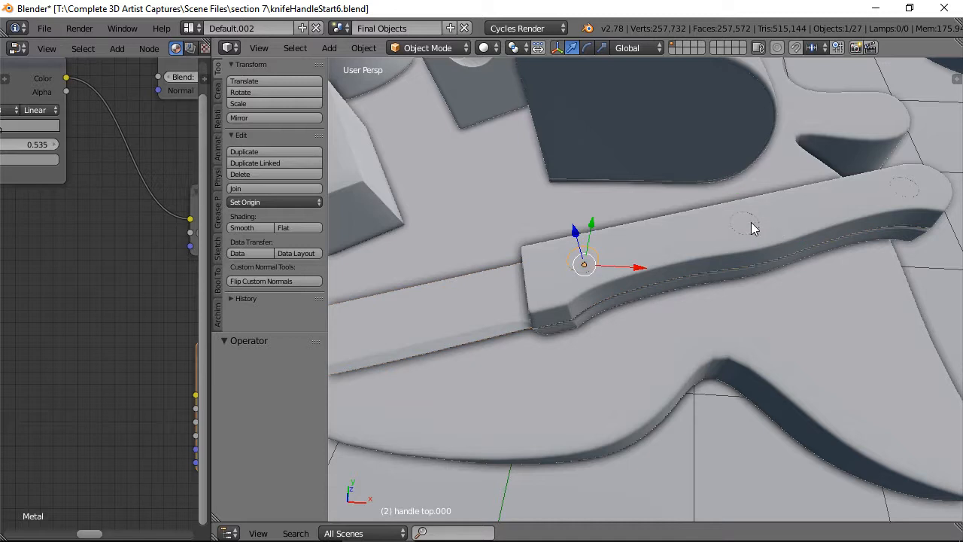
right_click(909, 193)
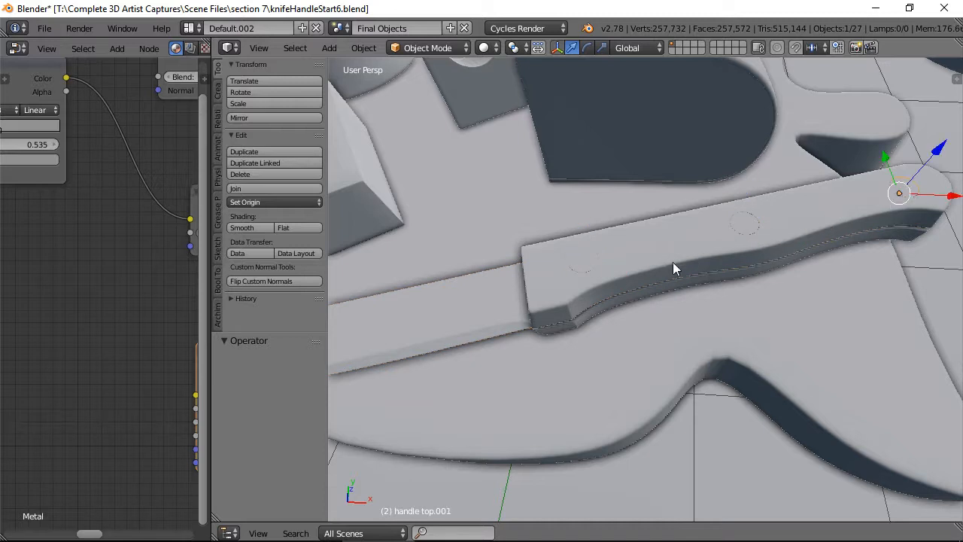
right_click(749, 229, "shift")
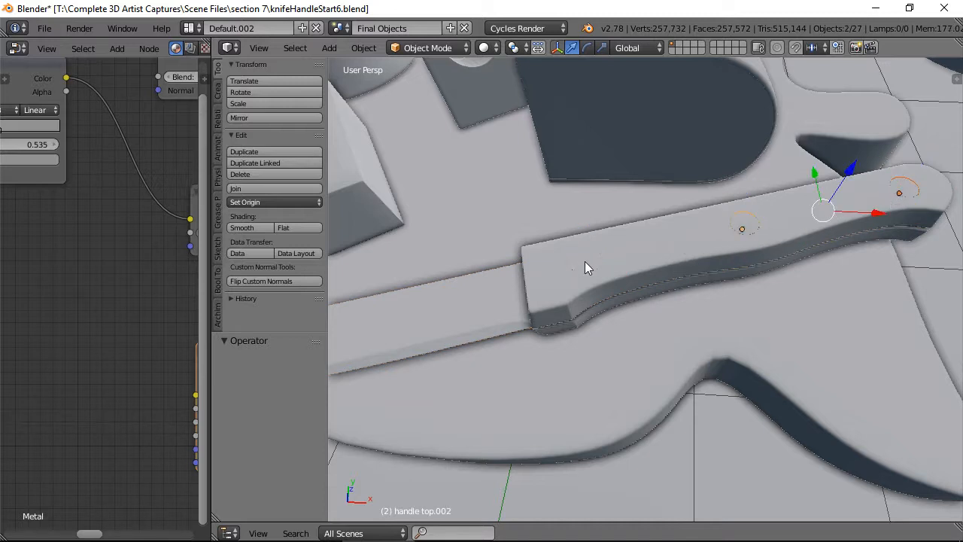
right_click(586, 265, "shift")
right_click(442, 316, "shift")
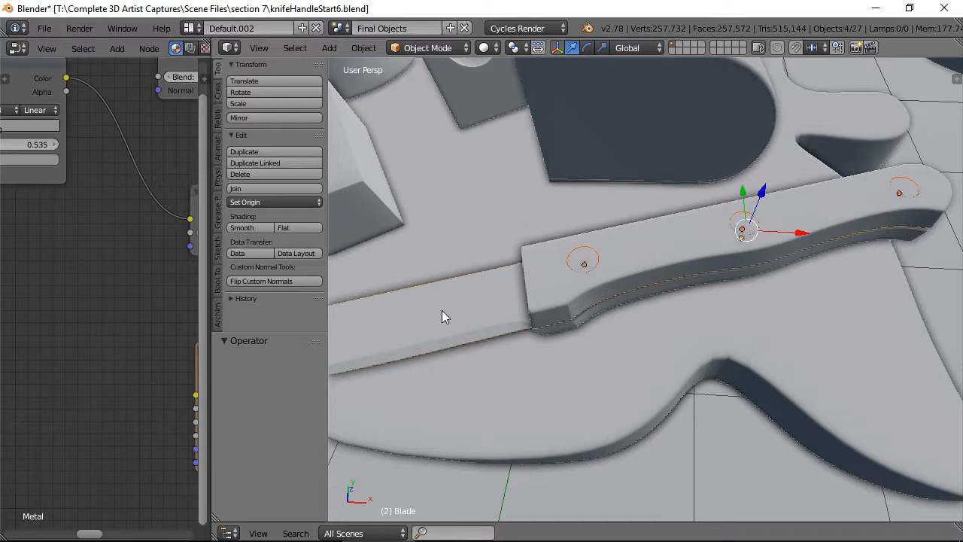
key("ctrl+p")
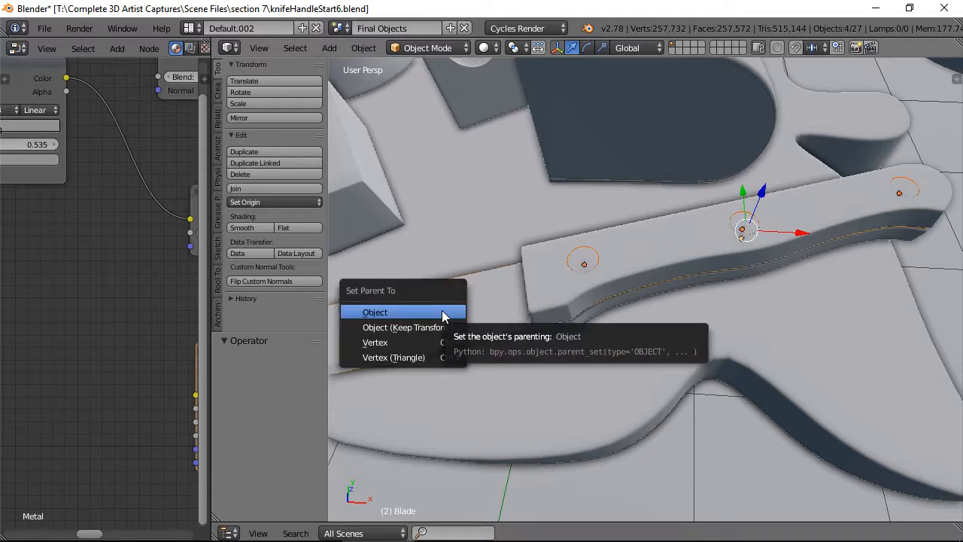
left_click(443, 309)
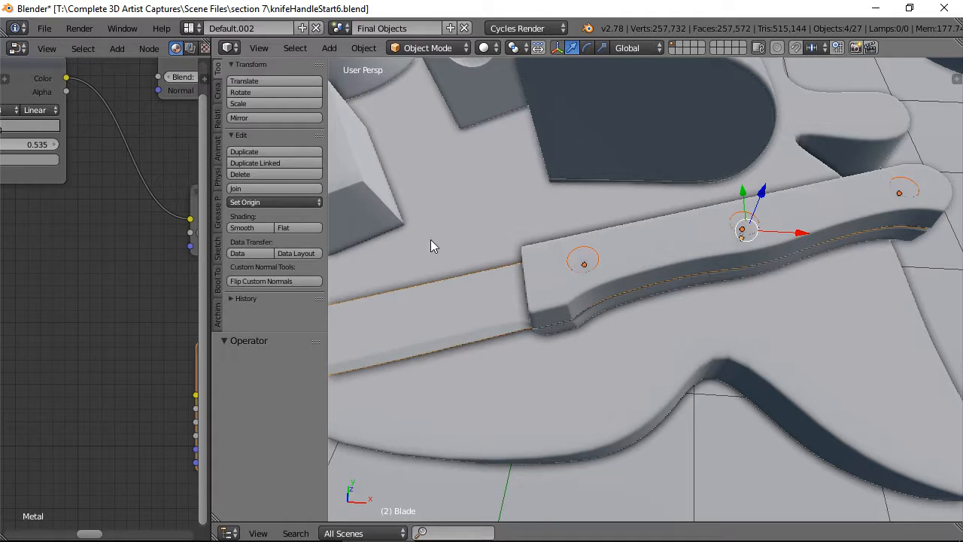
Step: Clear the parent of the blade and handle rivets while keeping their transformation
key("alt+p")
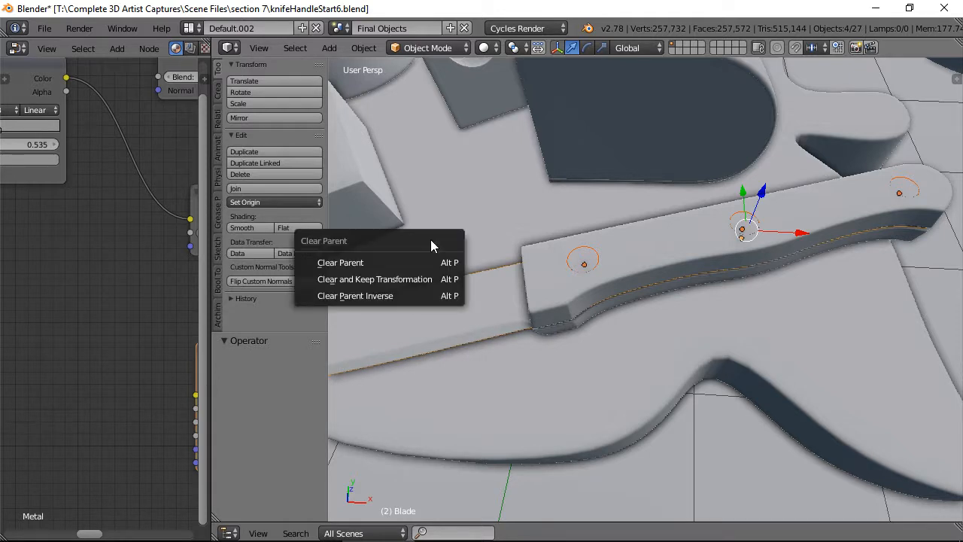
left_click(384, 280)
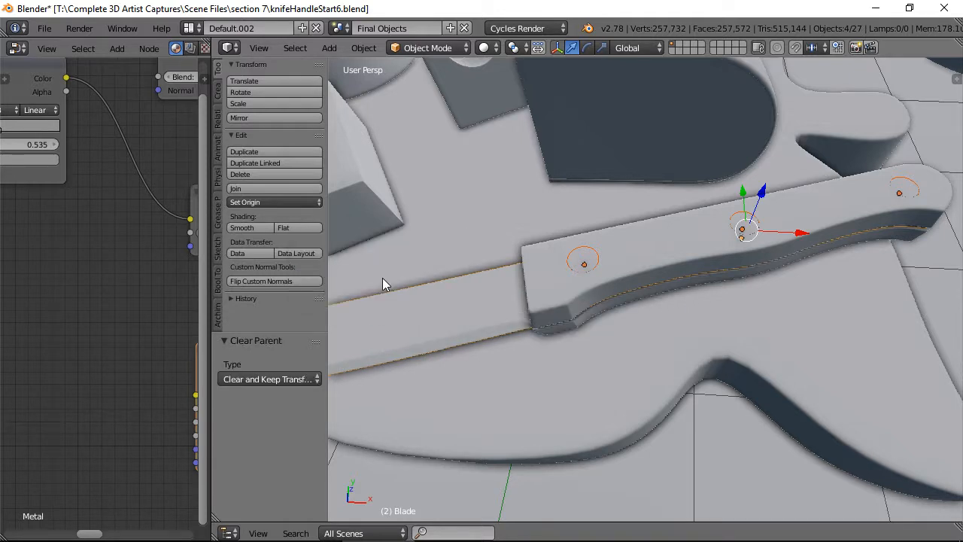
Step: Try rotating the knife handle on its own about the global Z axis, and undo the trial rotation
right_click(691, 244)
middle_click_drag(630, 295, 564, 145)
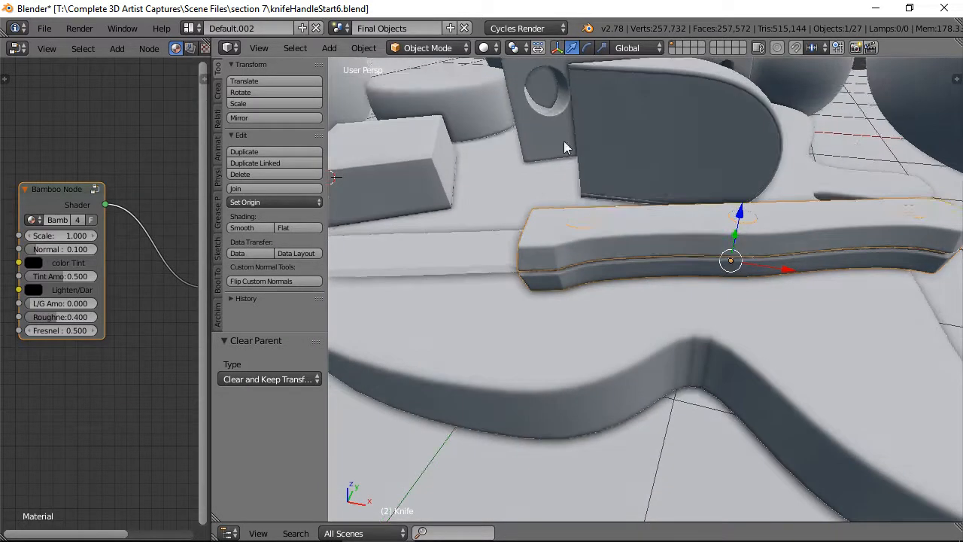
left_click(587, 47)
left_click_drag(745, 301, 606, 286)
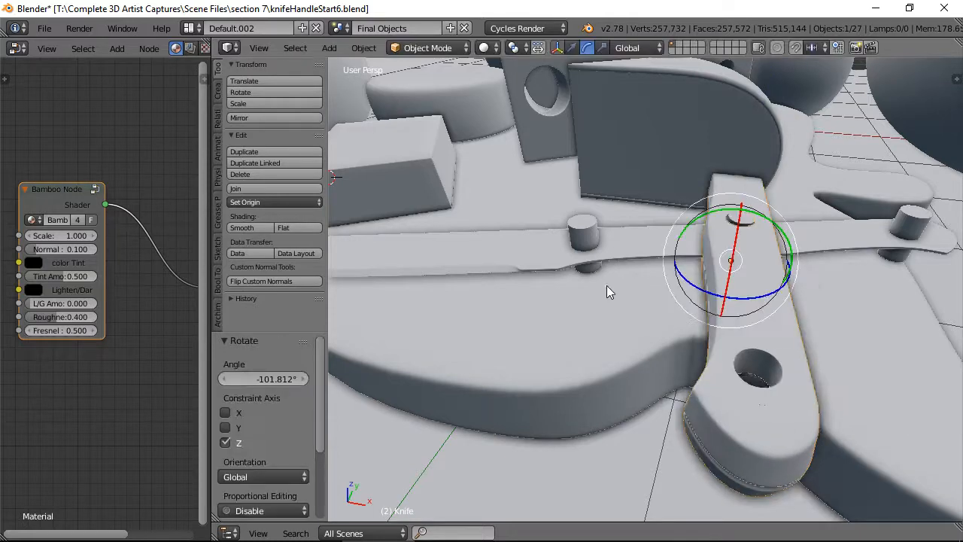
key("ctrl+z")
key("ctrl+z")
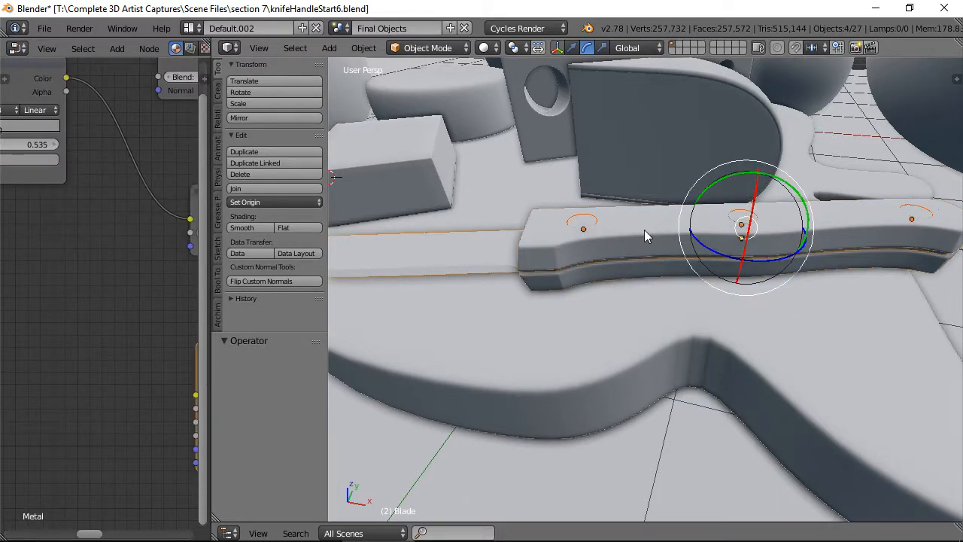
Step: Open the knife handle in Edit Mode, set the transform orientation to Local and select its whole mesh
right_click(645, 230)
left_click(444, 47)
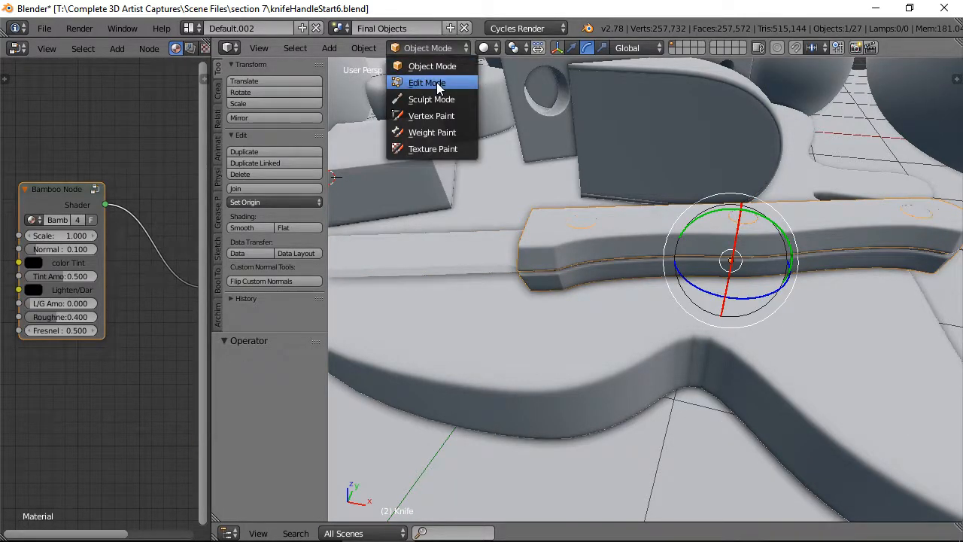
left_click(437, 82)
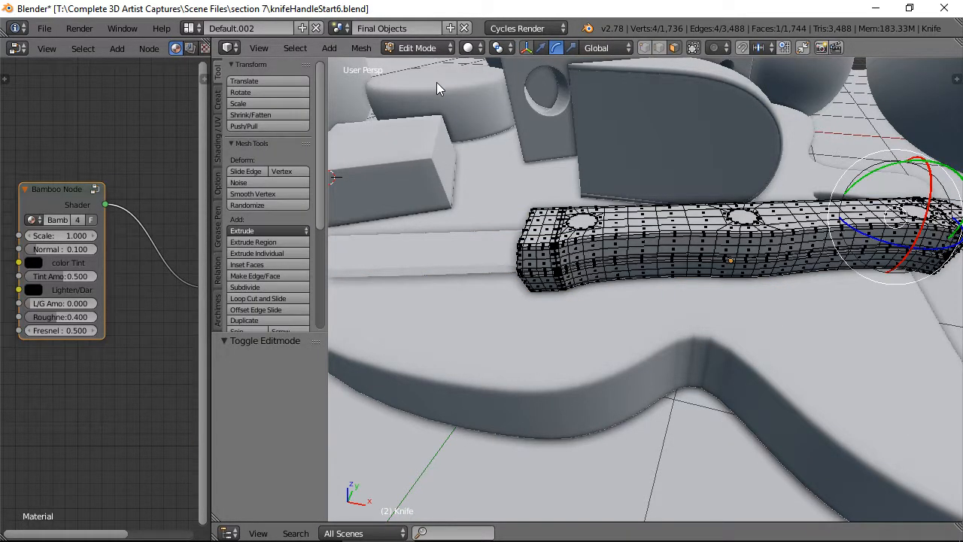
left_click(622, 49)
left_click(603, 83)
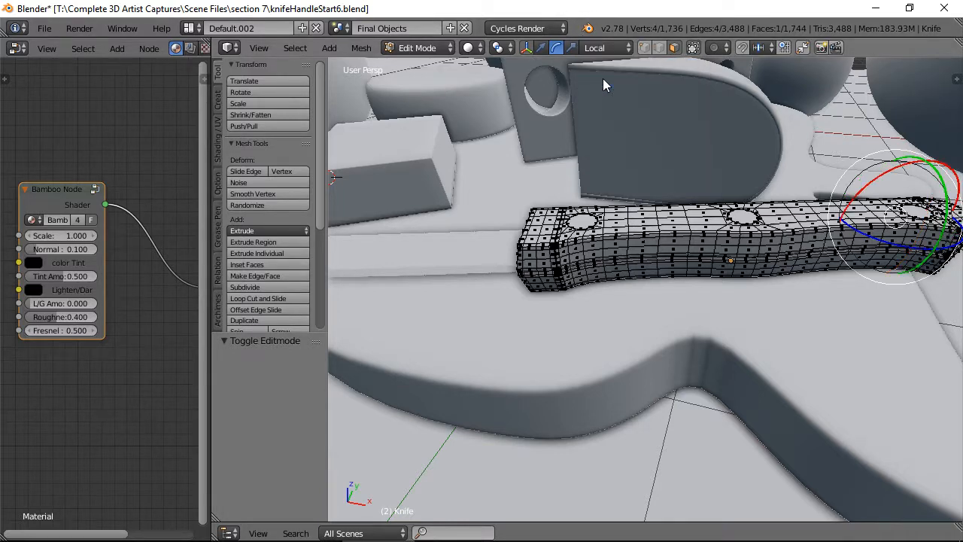
key("a")
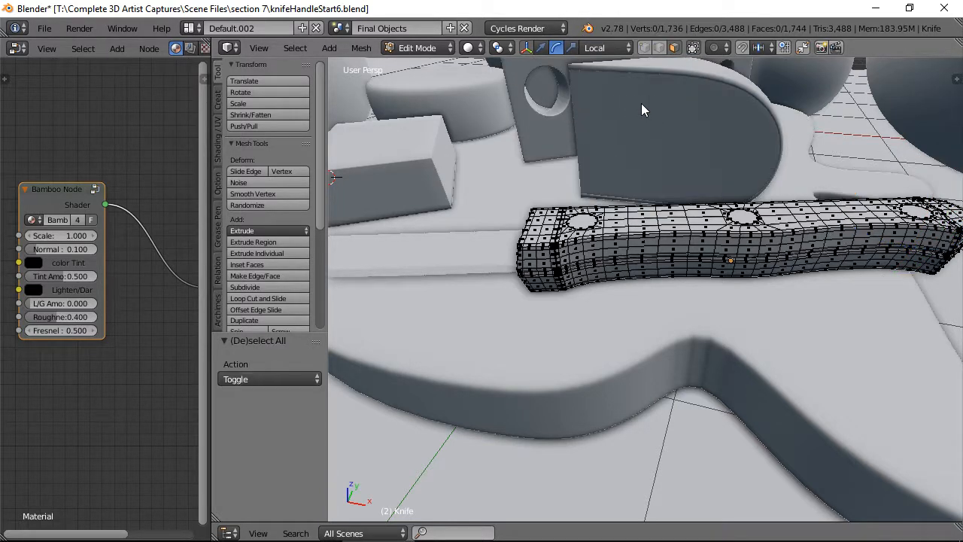
key("a")
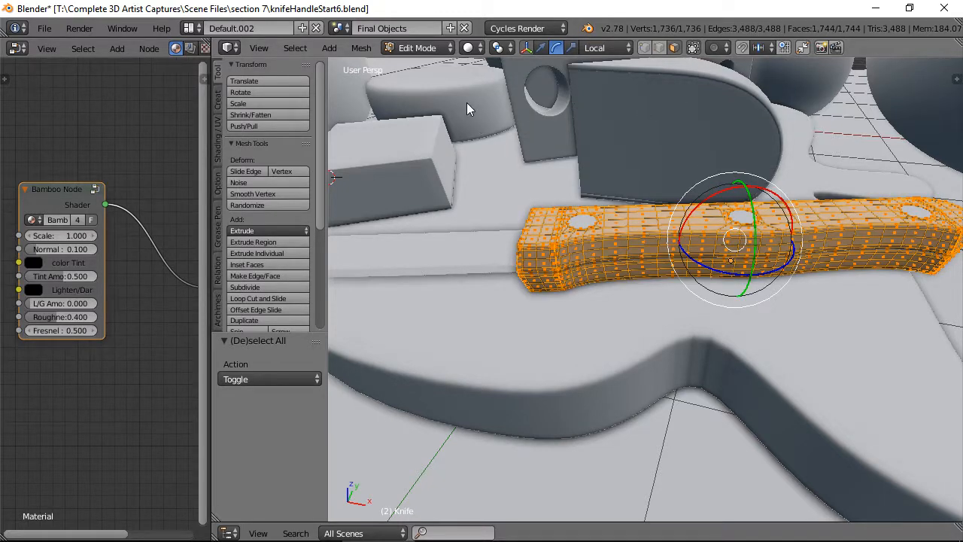
Step: Rotate the handle's entire mesh 90° about the global Z axis and return to Object Mode
key("r")
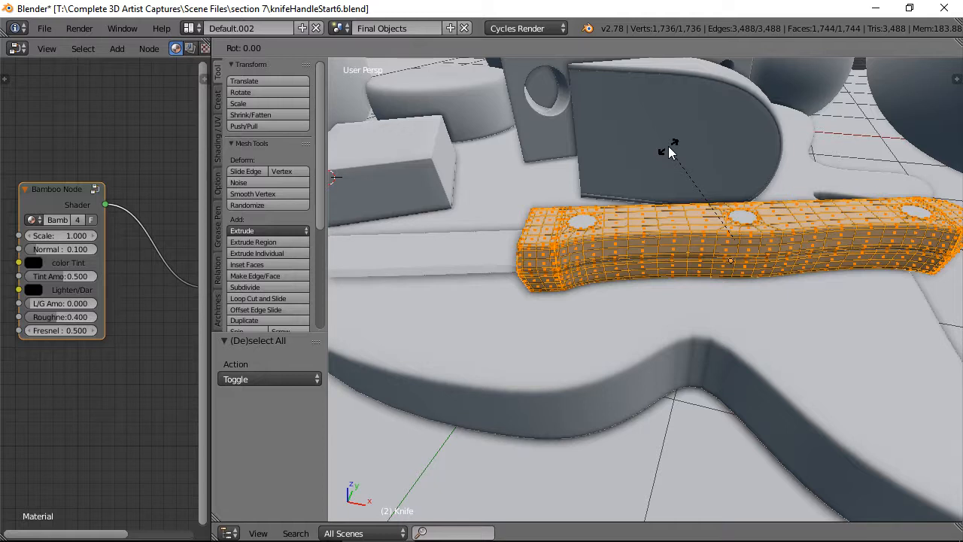
key("z")
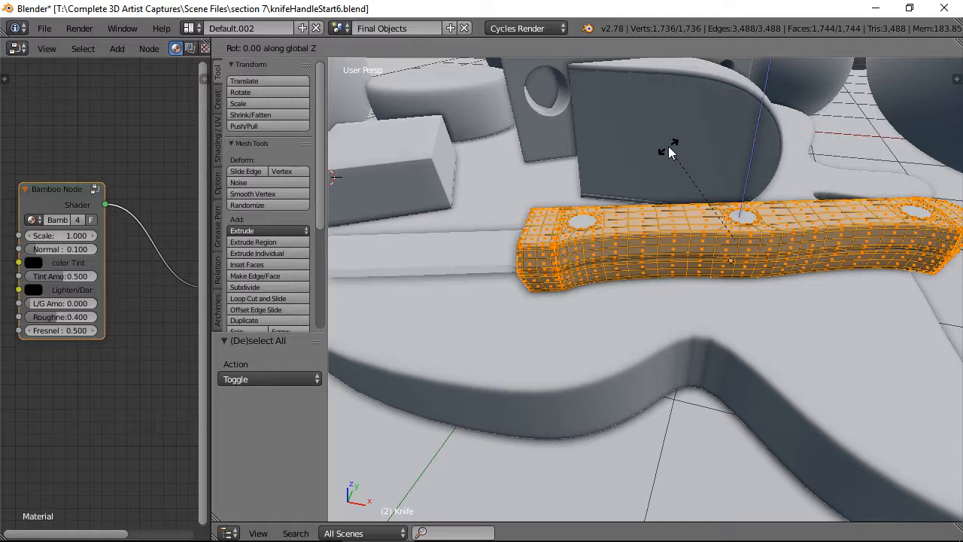
type("90")
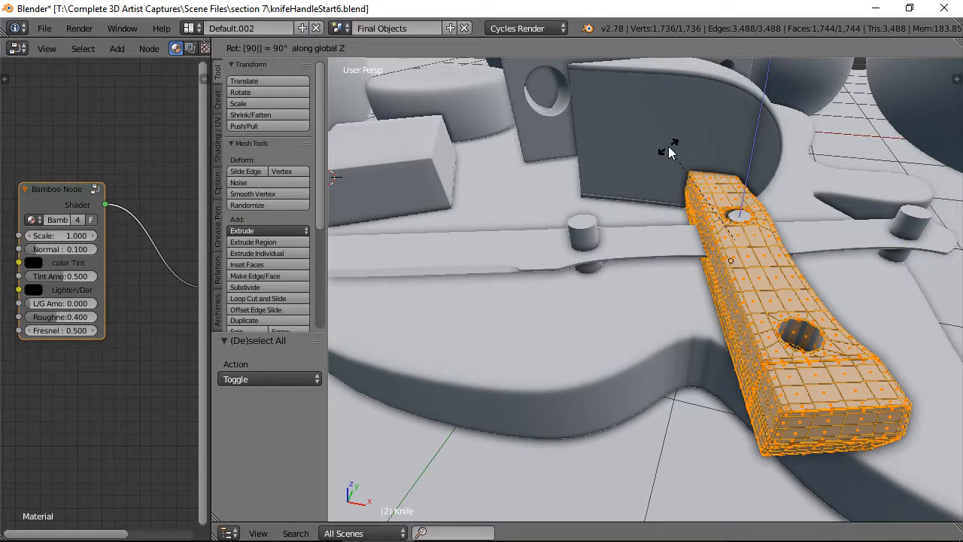
key("Return")
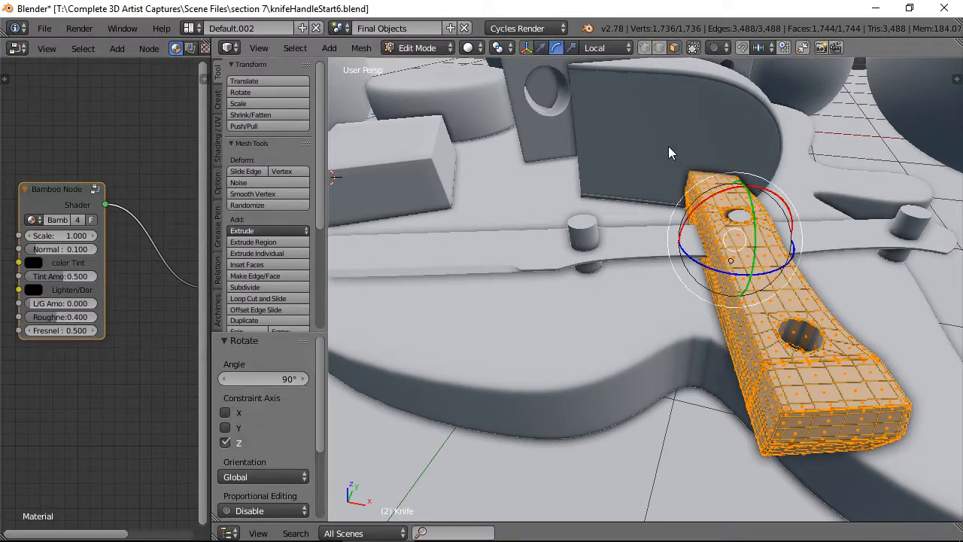
left_click(444, 47)
left_click(424, 64)
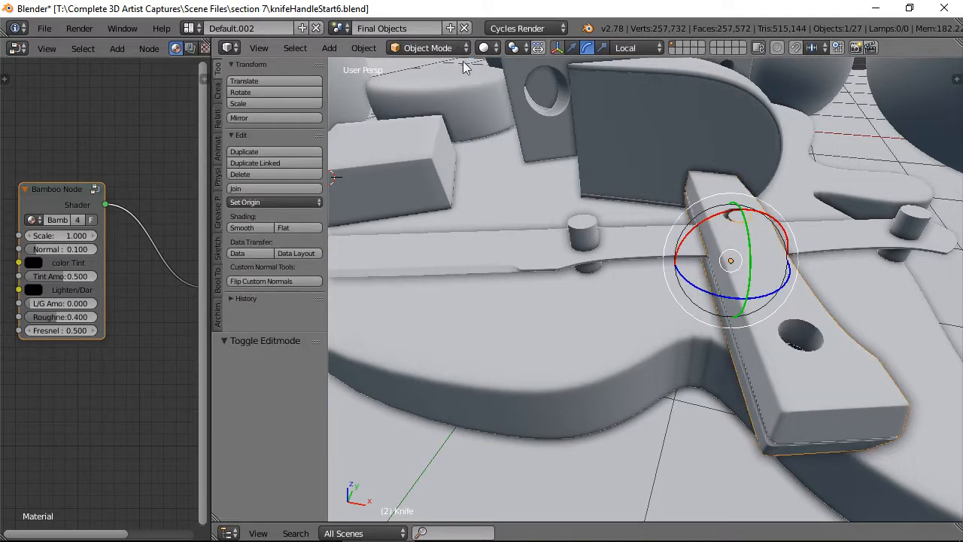
Step: Set the handle's origin to its geometry and rotate the object -90° about the global Z axis
left_click(263, 202)
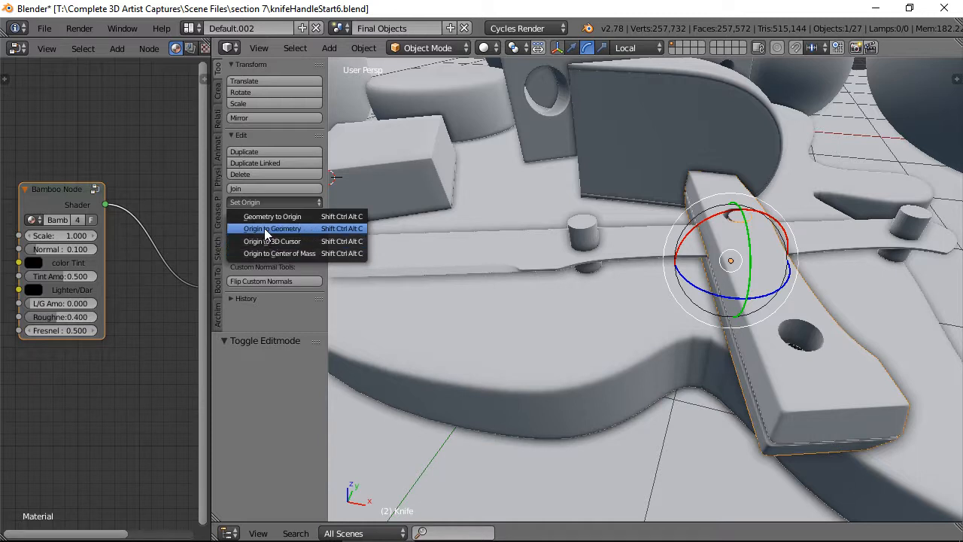
left_click(264, 228)
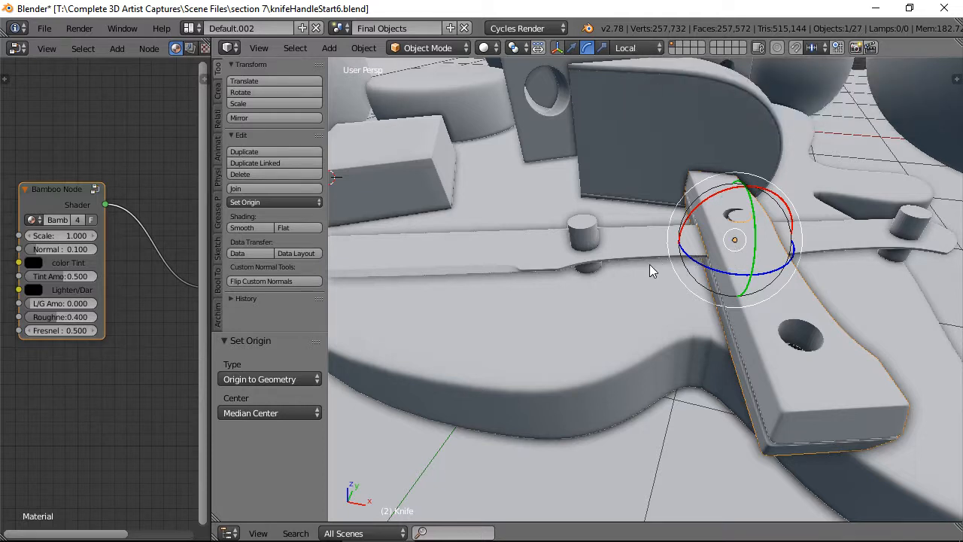
key("r")
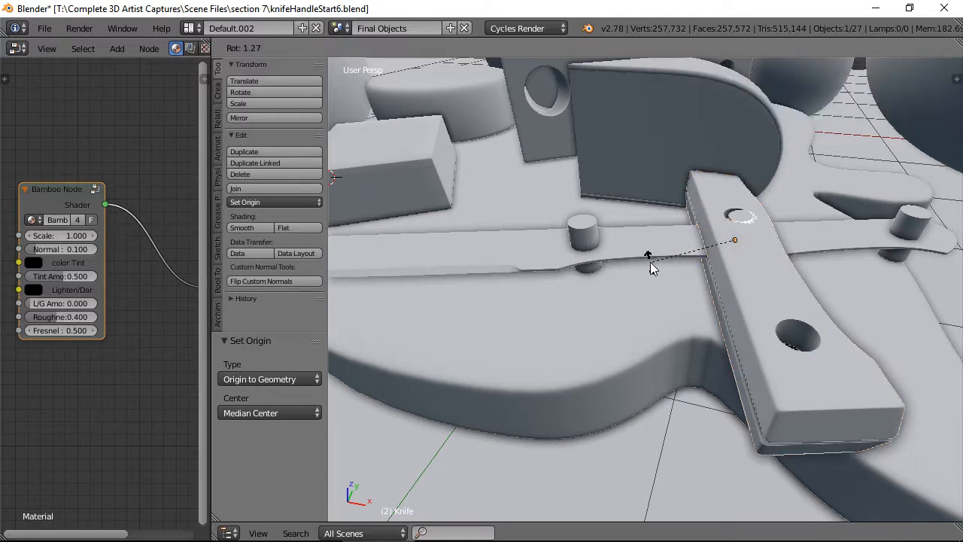
key("z")
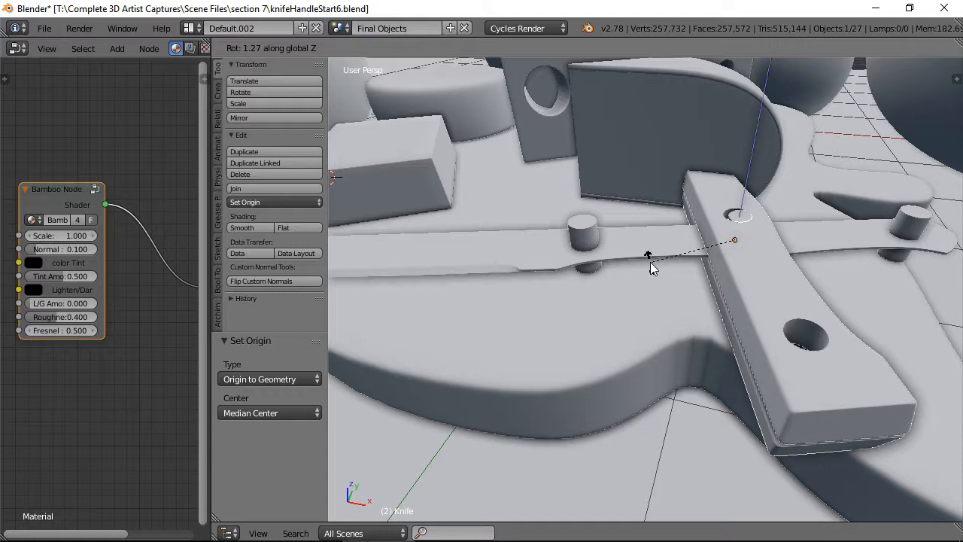
type("-90")
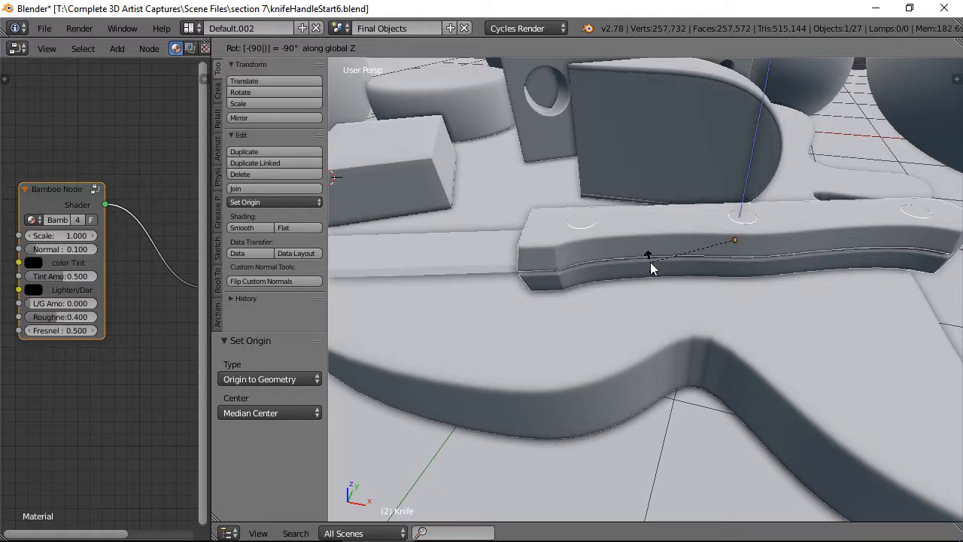
key("Return")
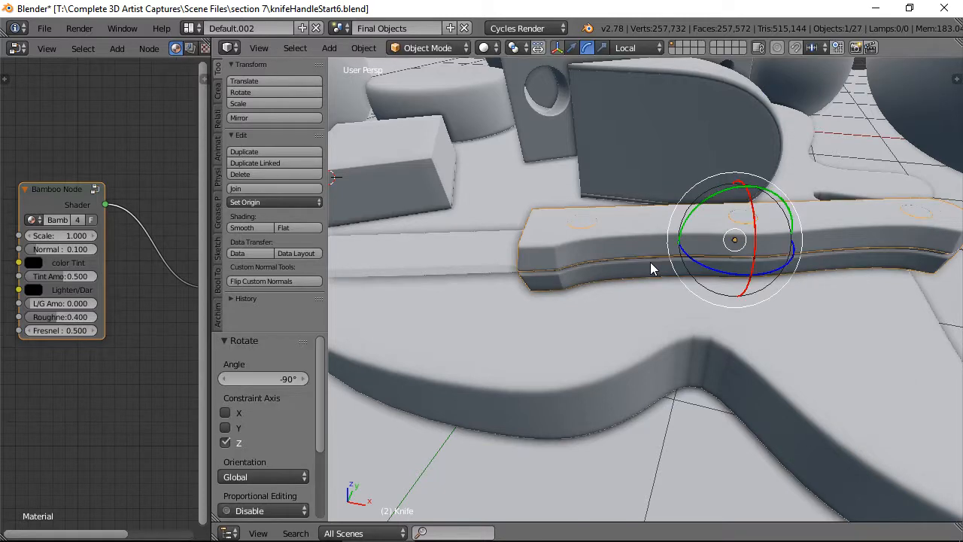
Step: Switch the 3D view to Rendered shading and check the bamboo grain direction on the knife handle
middle_click_drag(568, 248, 533, 277)
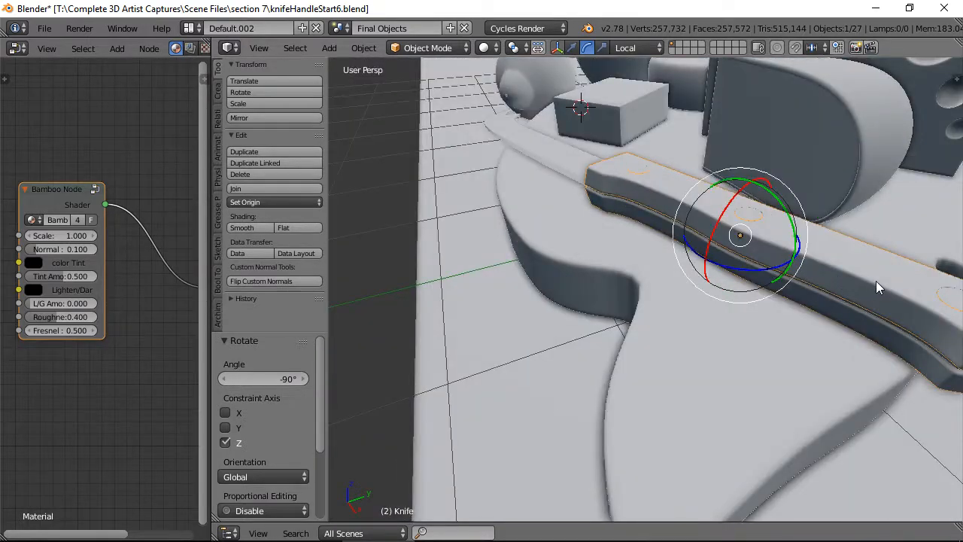
middle_click_drag(877, 282, 606, 41)
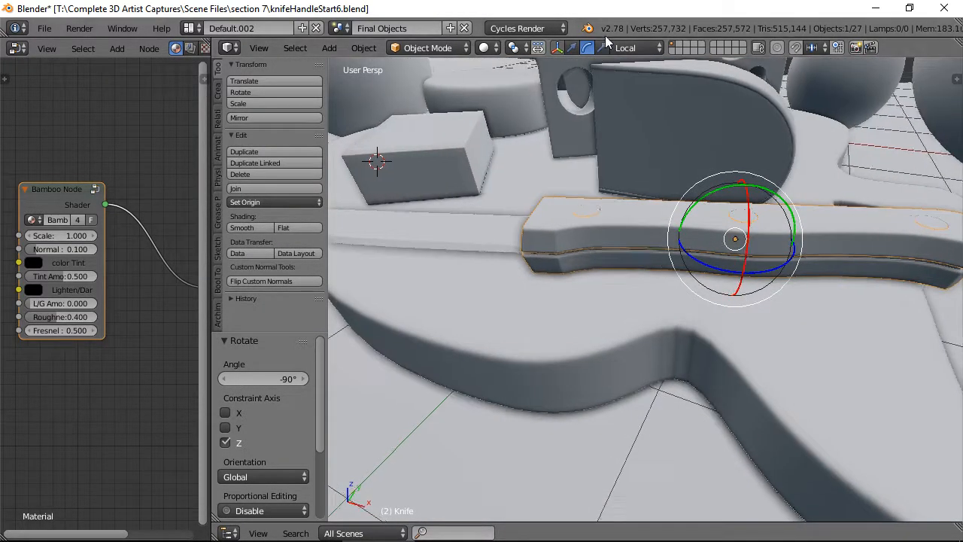
left_click(486, 48)
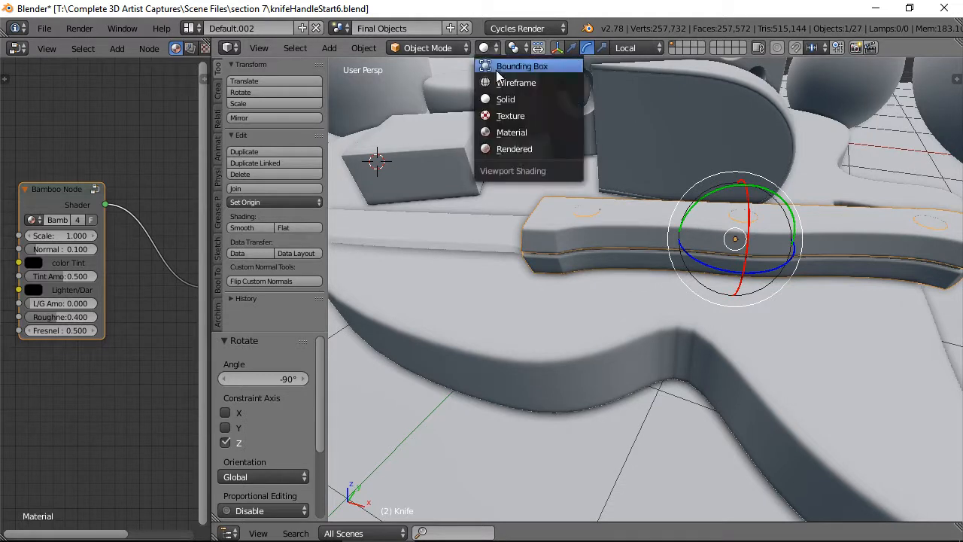
left_click(521, 150)
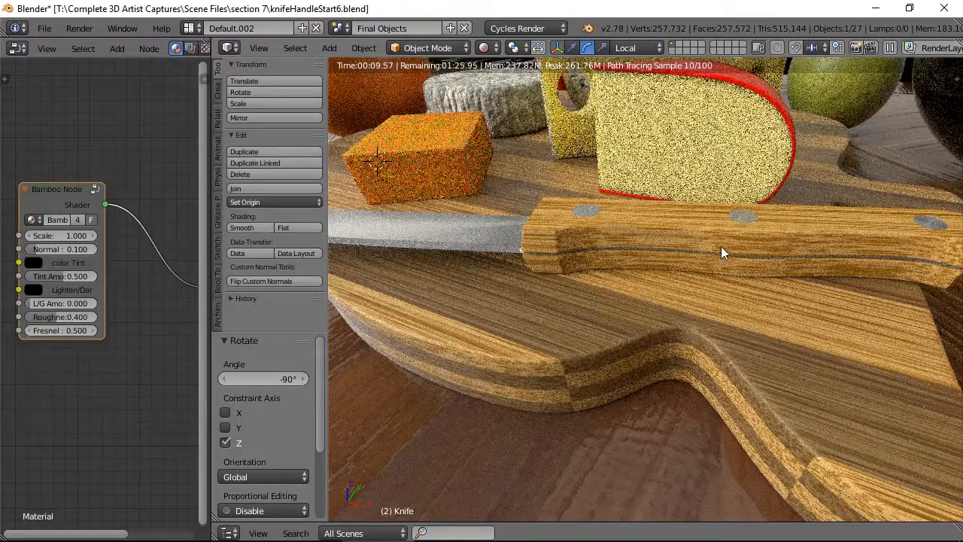
scroll(721, 247, "up", 5)
scroll(851, 256, "down", 5)
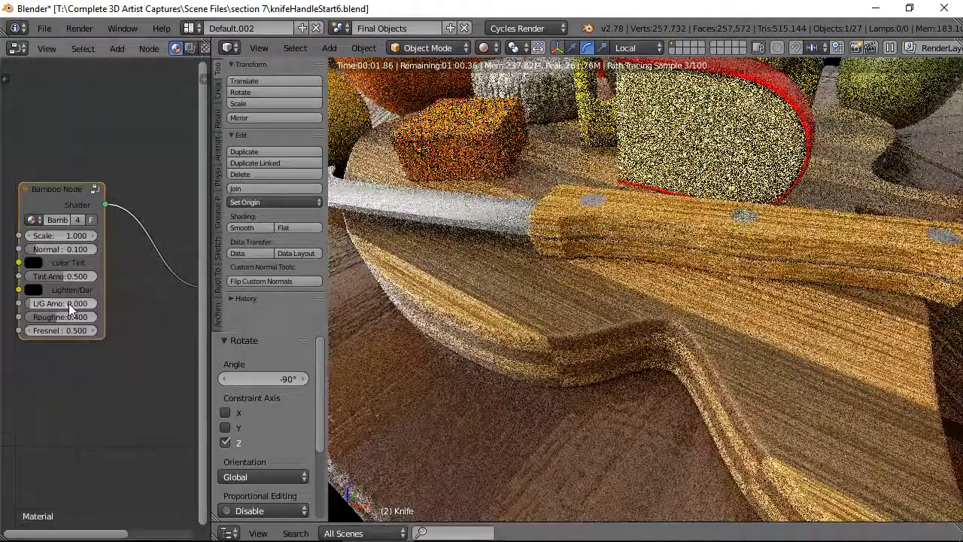
Step: Set the Bamboo Node's lighten/darken amount (L/G Amo) to 0.3 and its Roughness to 0.2
left_click(72, 302)
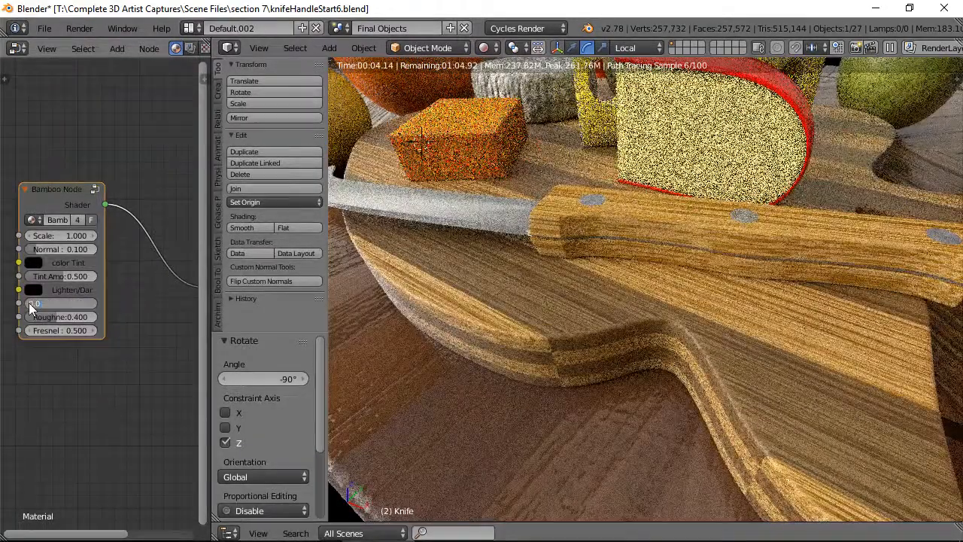
key("BackSpace")
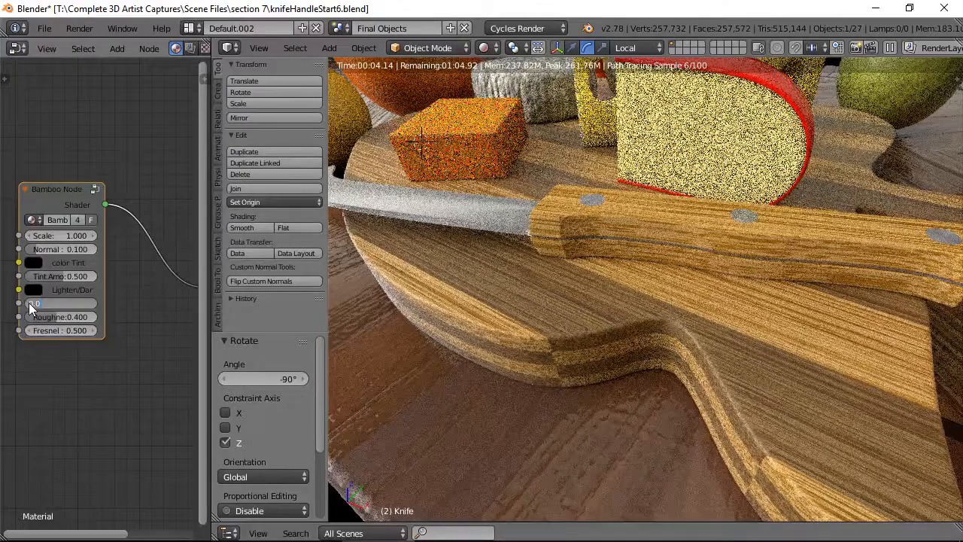
key("Return")
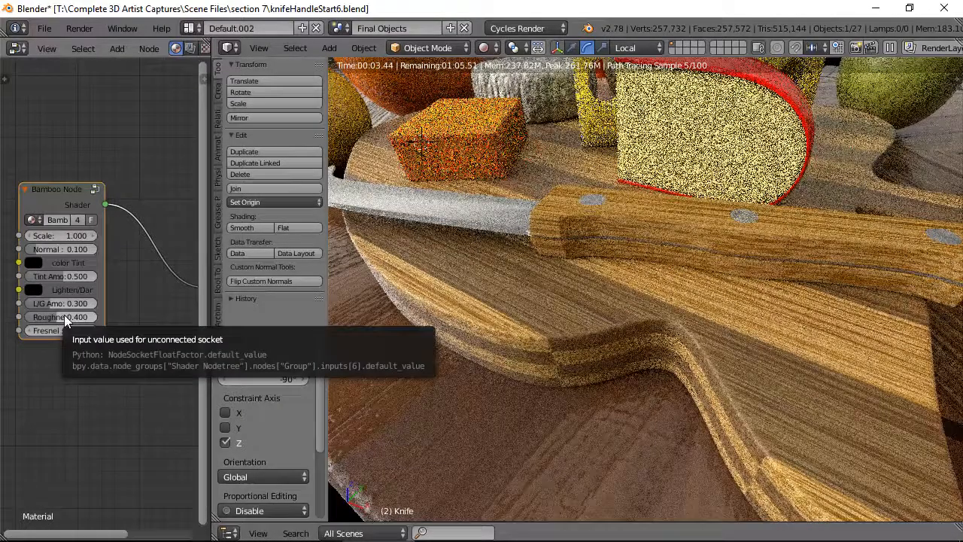
left_click(64, 316)
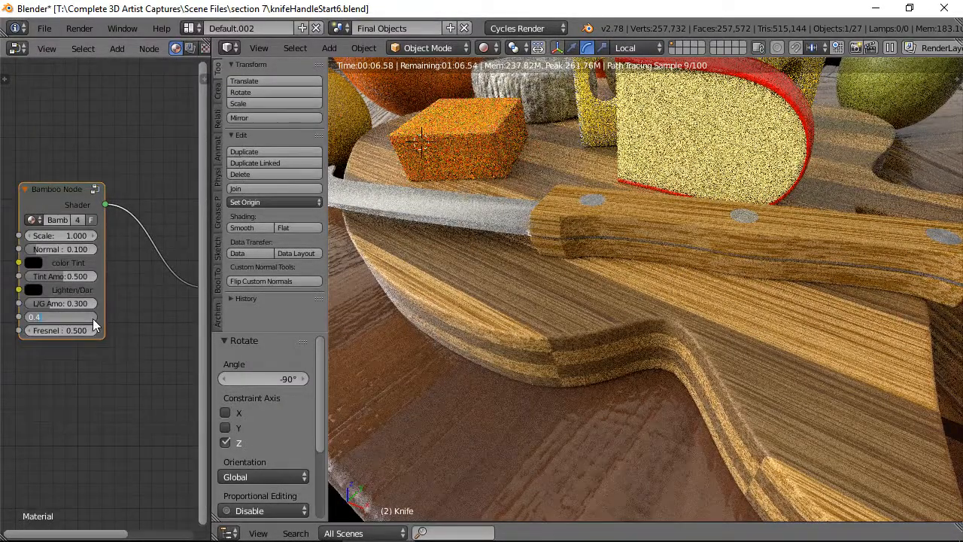
key("BackSpace")
type("0.2")
key("Return")
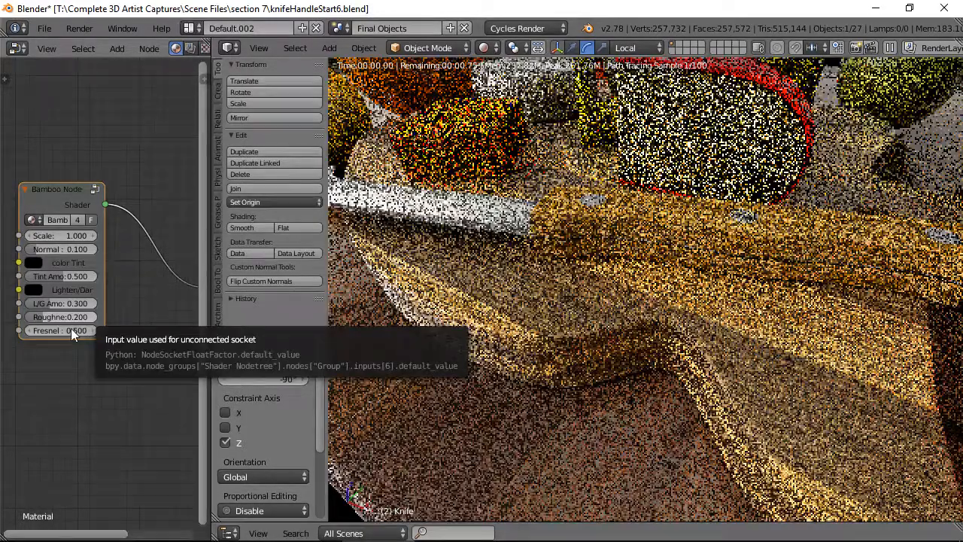
Step: Set the Bamboo Node's Fresnel to 2 and its Normal to 2
left_click(72, 332)
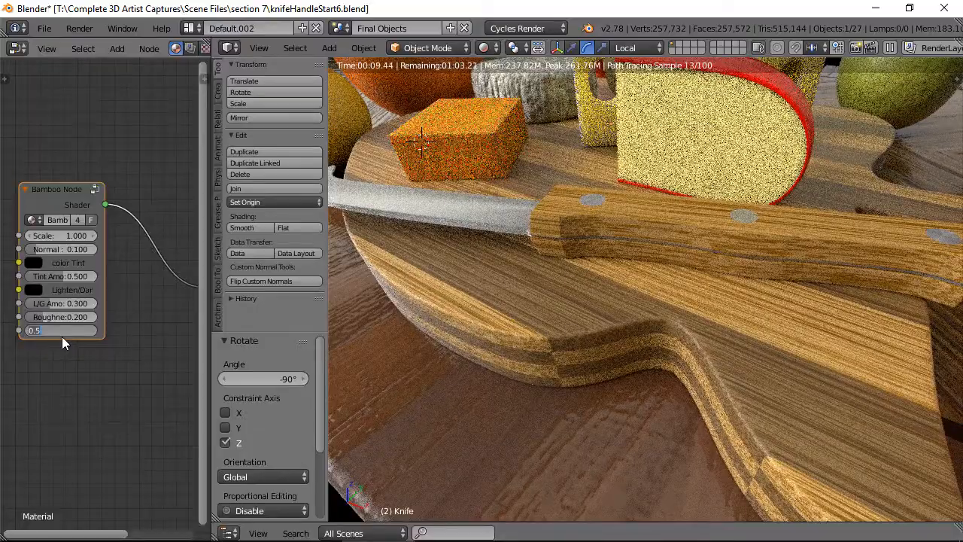
type("2")
key("Return")
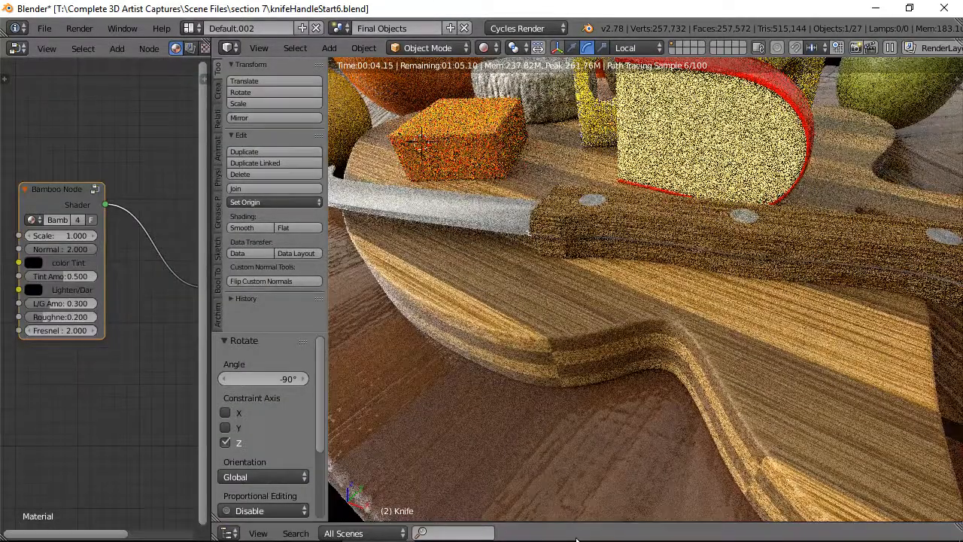
Step: Shrink the 3D view to give the Node Editor and Outliner more room, and frame the handle close up around a rivet
left_click(590, 418)
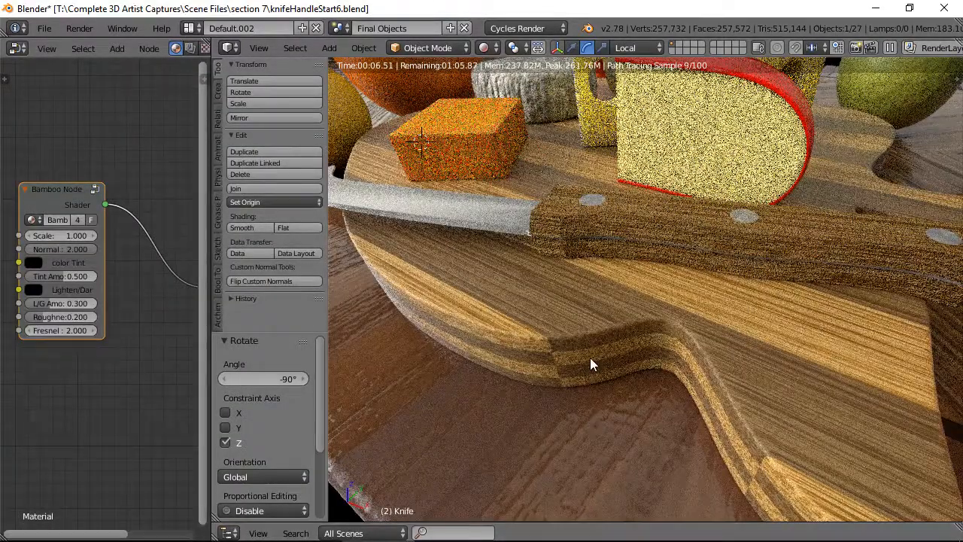
left_click_drag(605, 522, 602, 221)
left_click_drag(211, 212, 500, 203)
left_click_drag(783, 221, 802, 326)
scroll(813, 249, "up", 4)
middle_click_drag(813, 248, 733, 249)
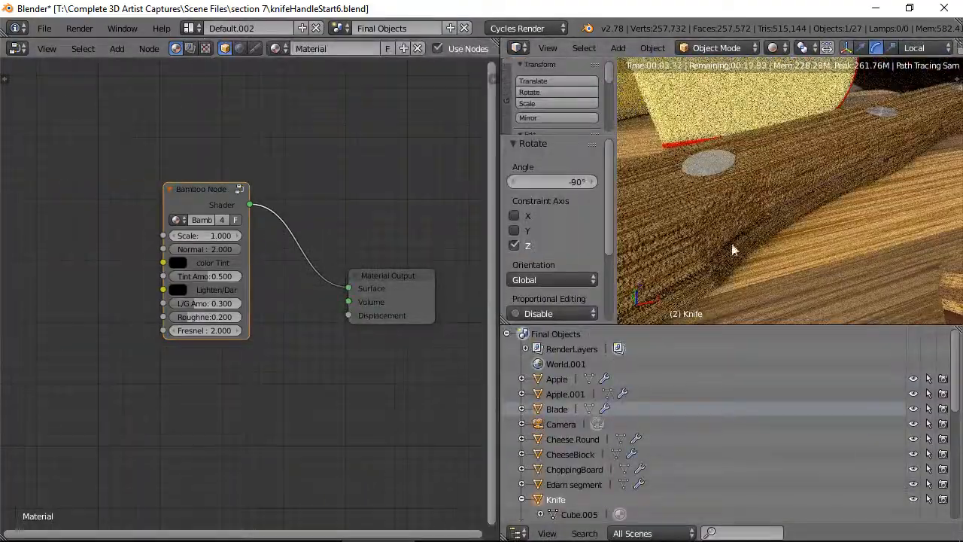
Step: Try a Normal of 0.2 on the Bamboo Node and compare the handle's grain by undoing and redoing the change
left_click(219, 250)
type("0.2")
key("Return")
key("ctrl+z")
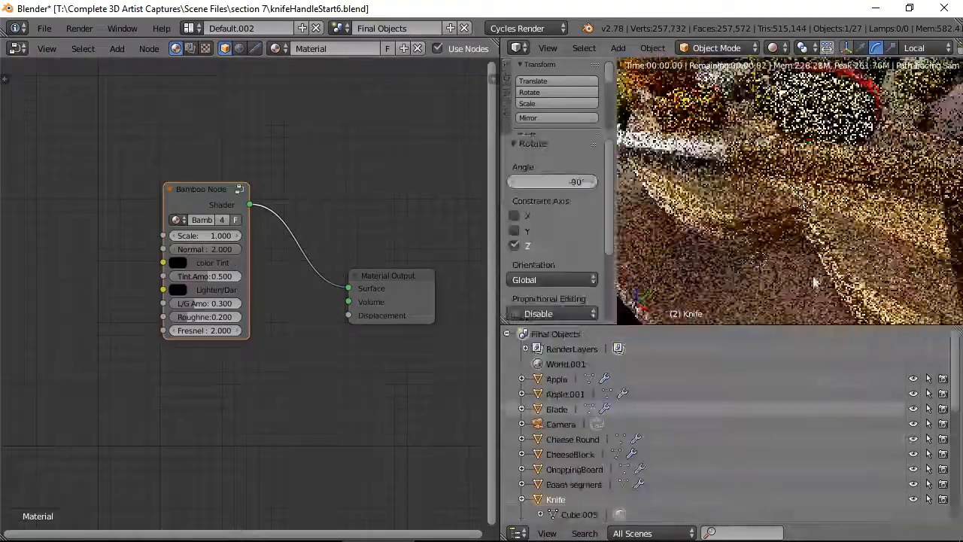
scroll(709, 297, "down", 5)
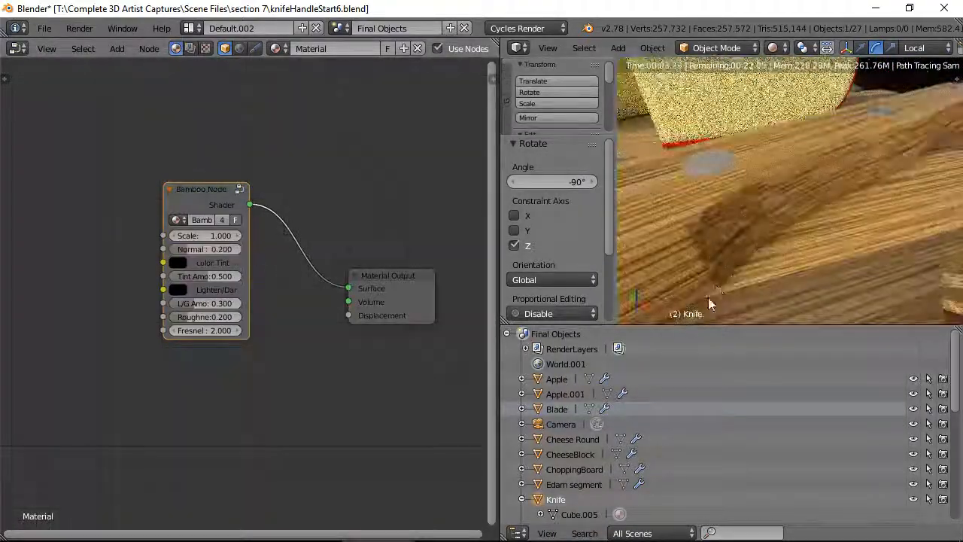
middle_click_drag(749, 216, 803, 201)
key("ctrl+shift+z")
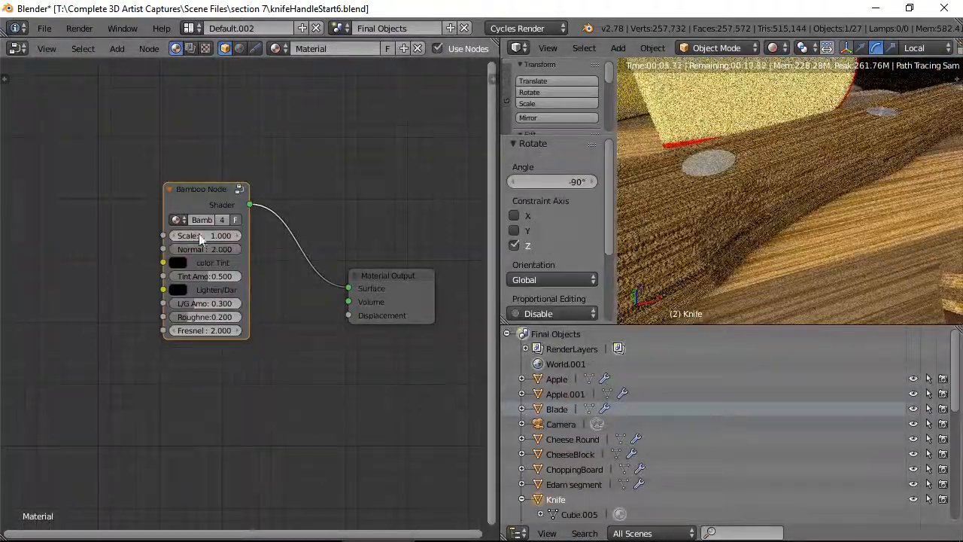
key("ctrl+z")
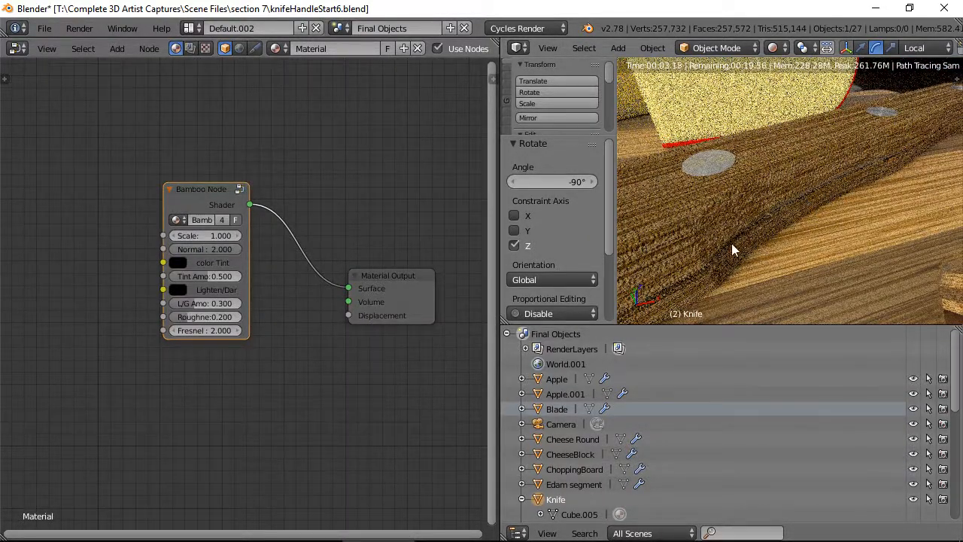
Step: Set the Bamboo Node's Normal to 0.2 to soften the bump on the knife handle
left_click(206, 249)
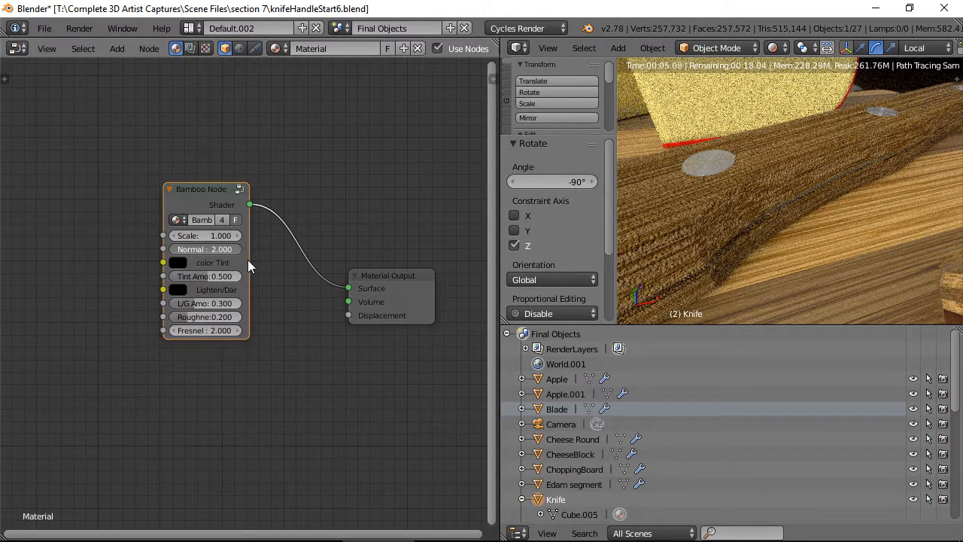
key("BackSpace")
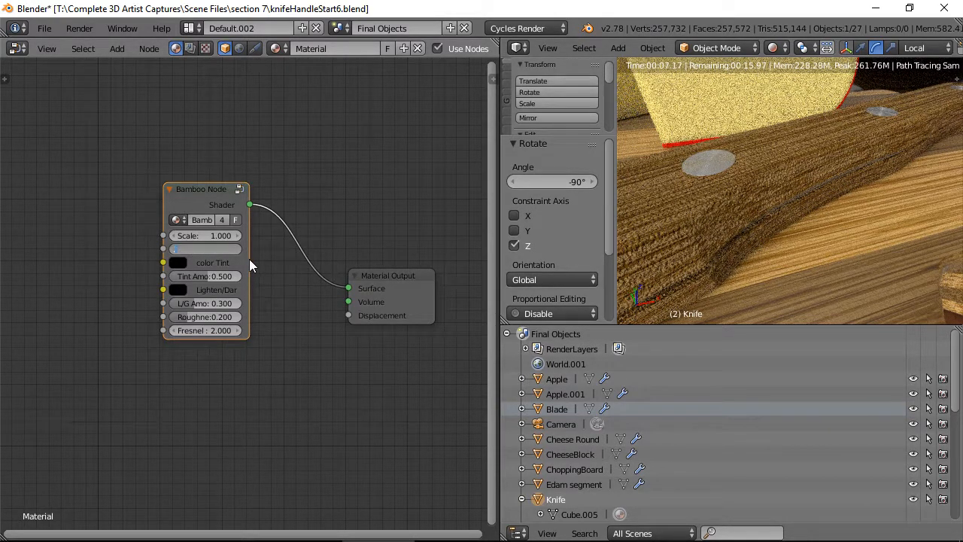
key("Return")
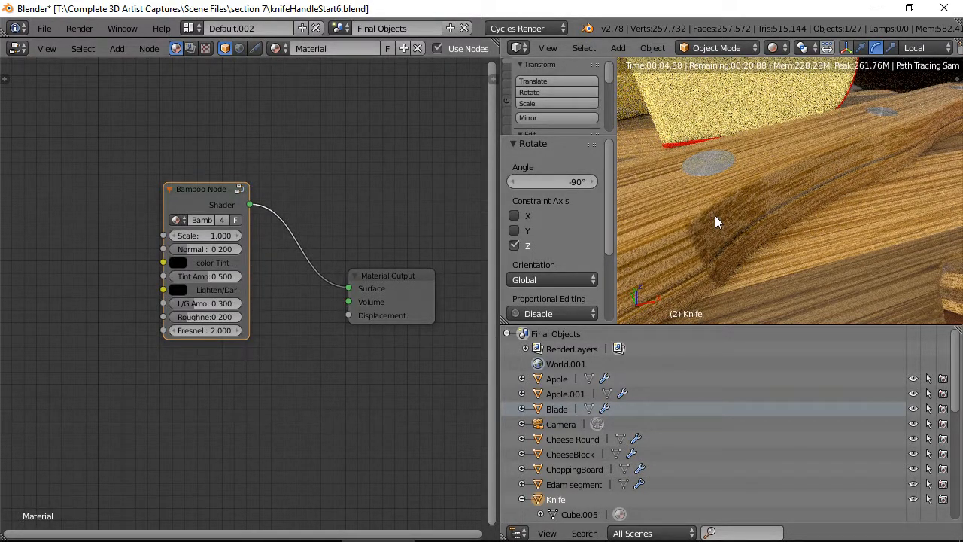
Step: Set the Bamboo Node's Scale to 1.2 with the whole knife handle in view
scroll(738, 205, "down", 3)
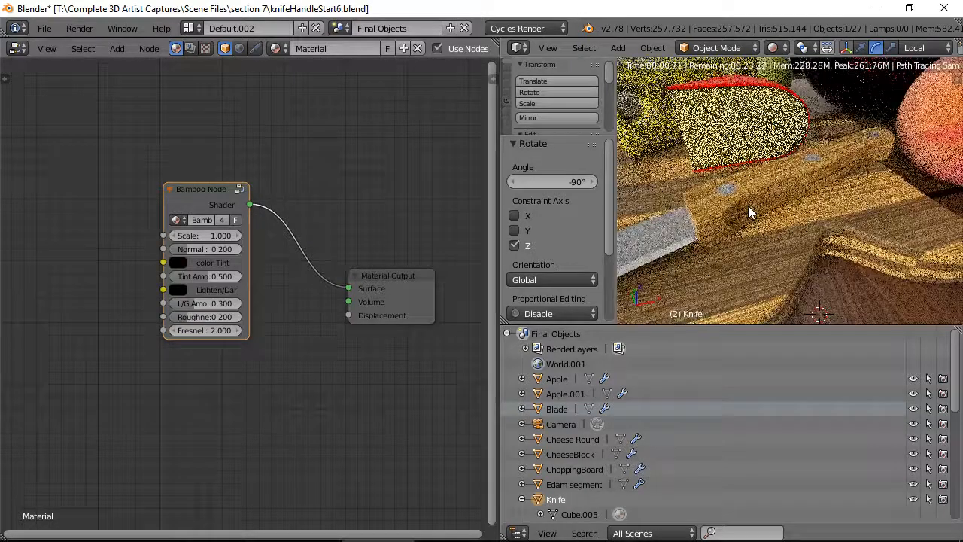
left_click(211, 236)
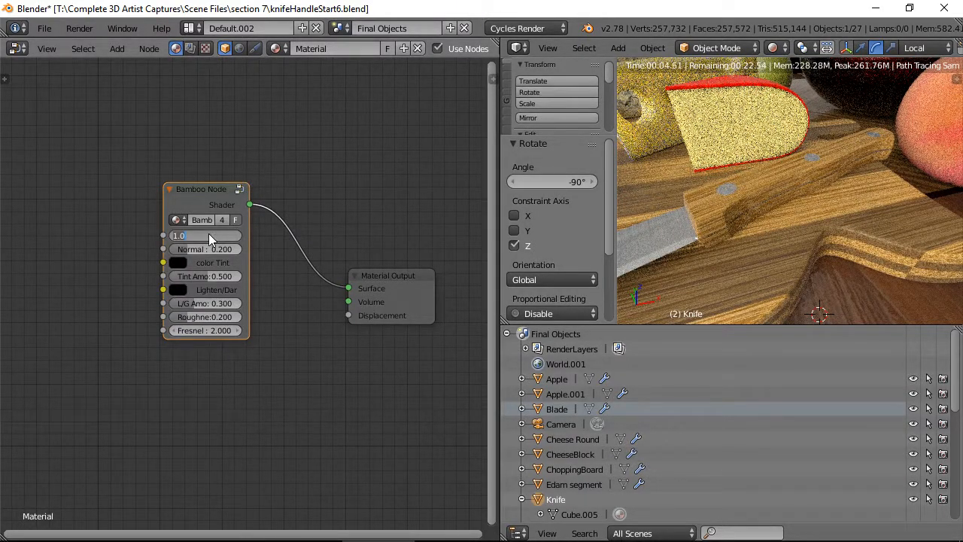
type("1")
key("Return")
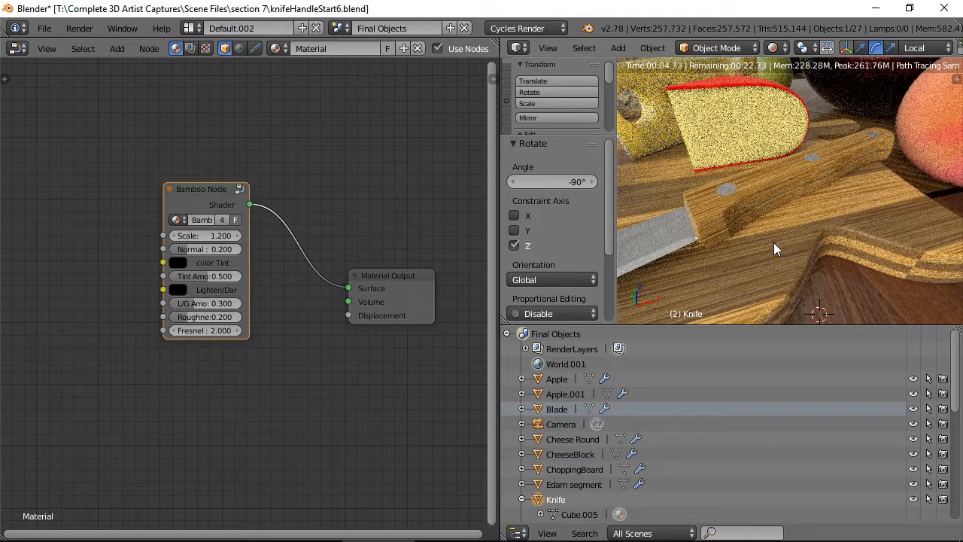
Step: Examine the bamboo on the knife handle and the chopping board's edge, both up close and within the whole scene
scroll(761, 223, "down", 5)
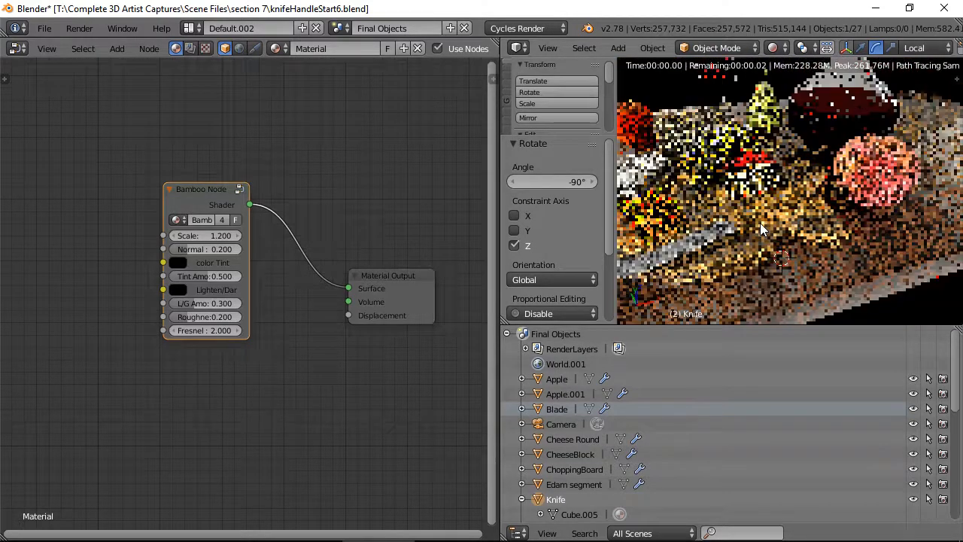
scroll(761, 223, "up", 5)
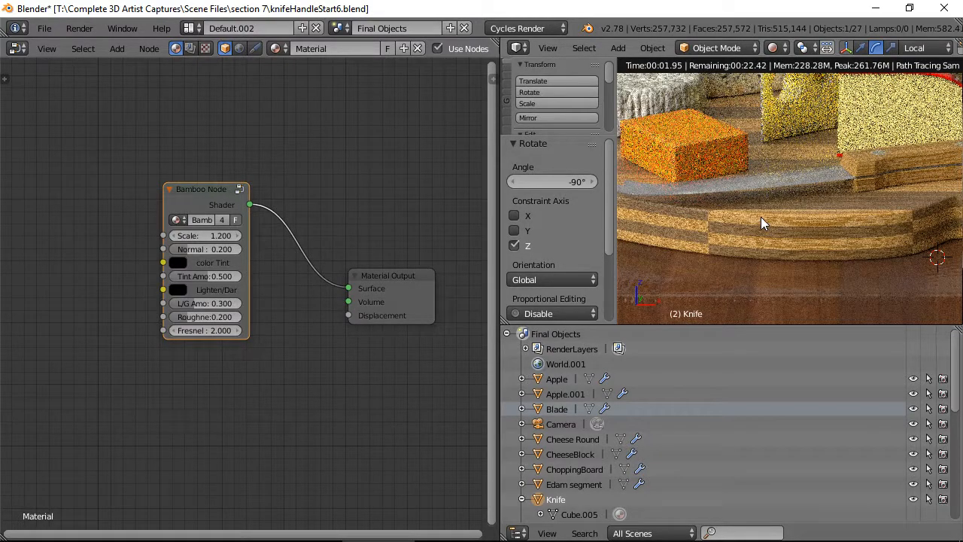
scroll(771, 166, "down", 2)
scroll(771, 165, "down", 3)
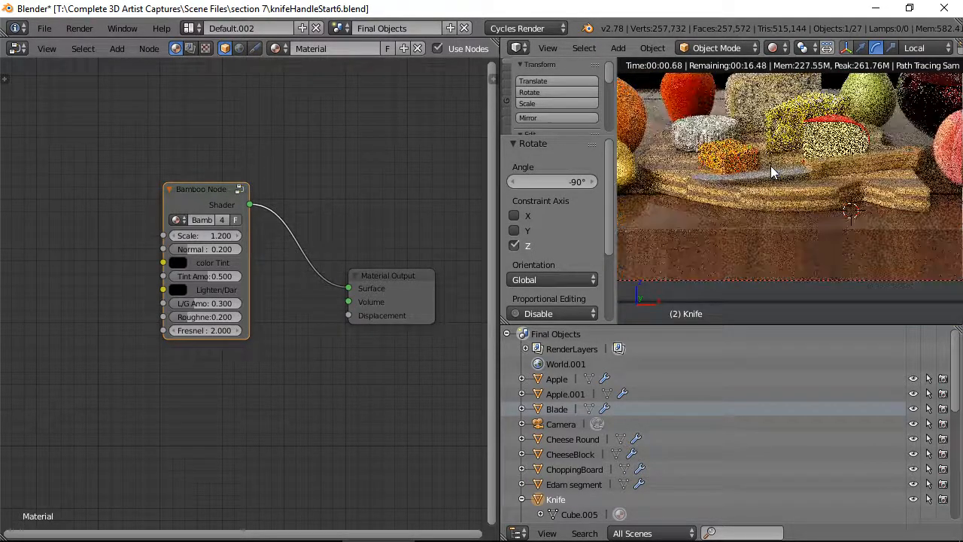
scroll(771, 166, "down", 1)
scroll(779, 174, "down", 2)
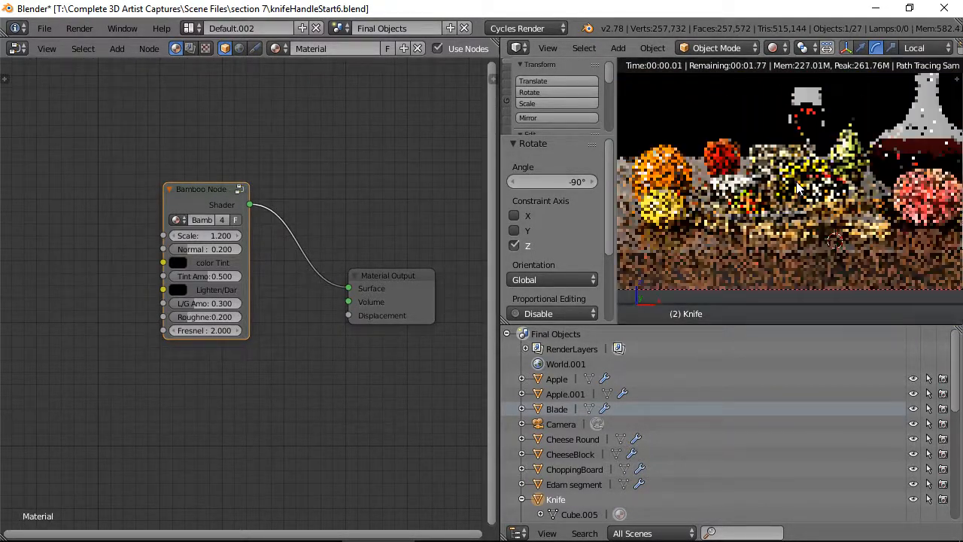